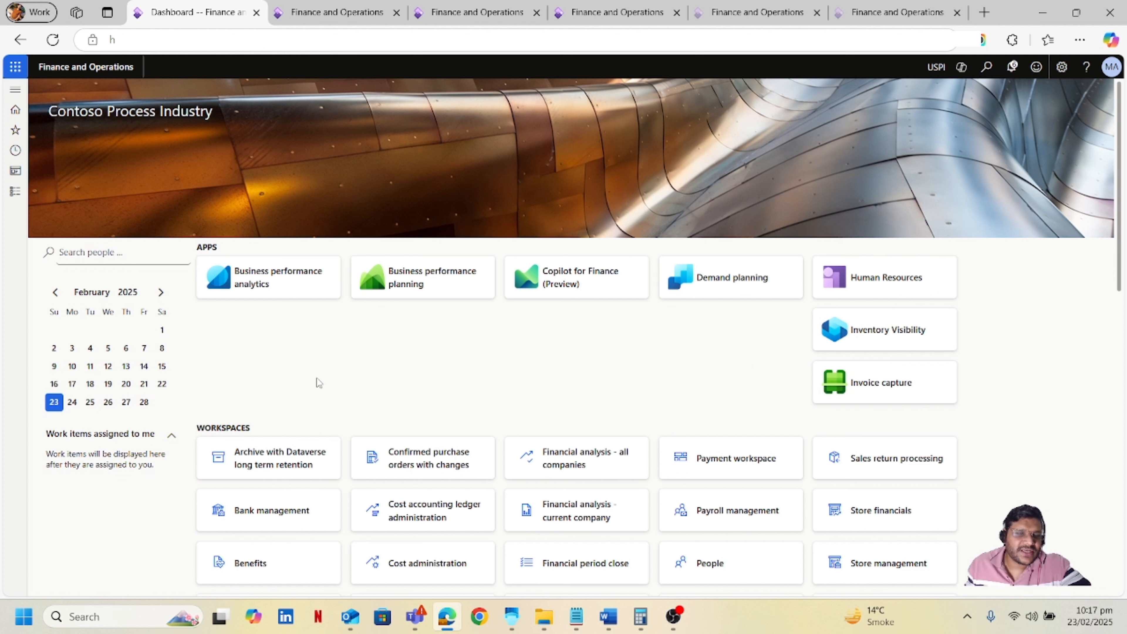
Open the Warehouse management Container types setup page and review the Large Crate, SmallBox and Pallet types.
click(16, 193)
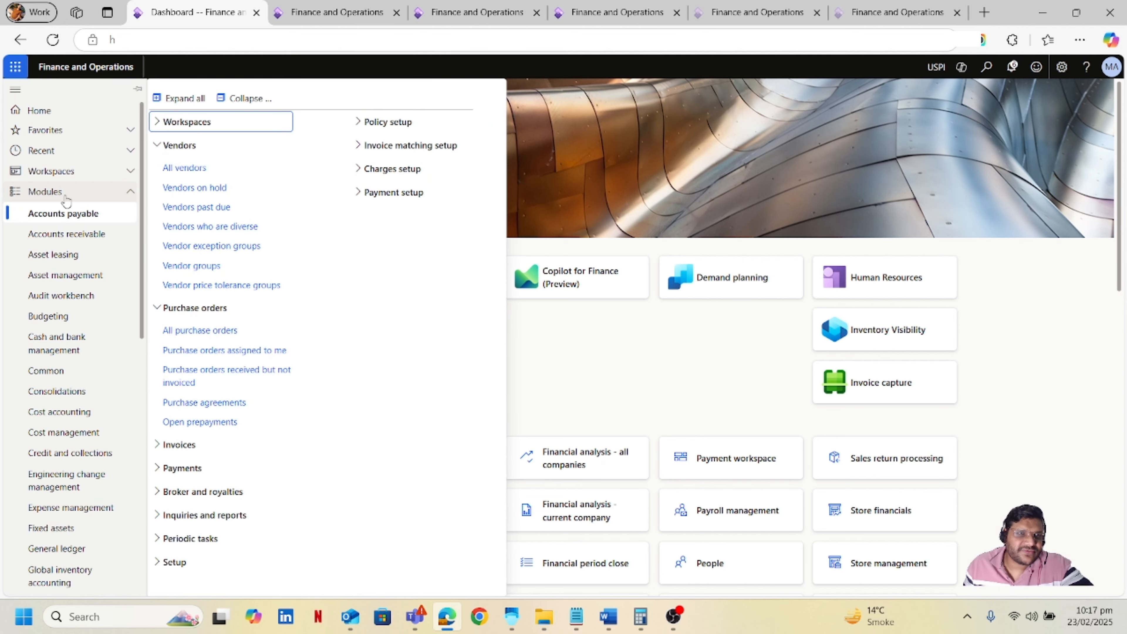
click(86, 199)
click(84, 199)
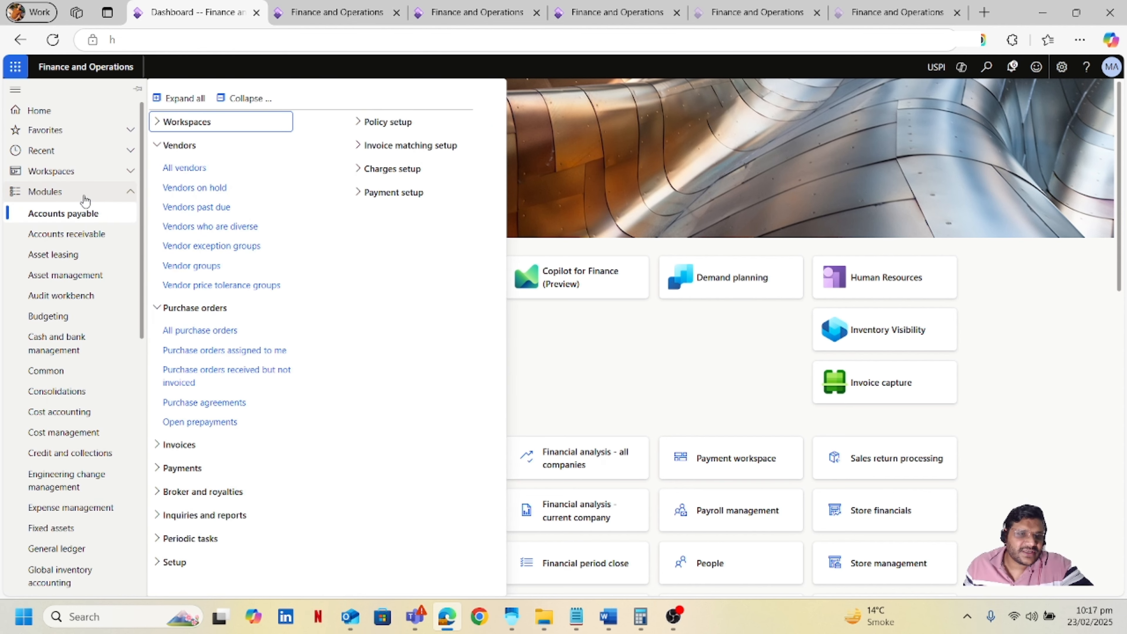
scroll(95, 395, down, 10)
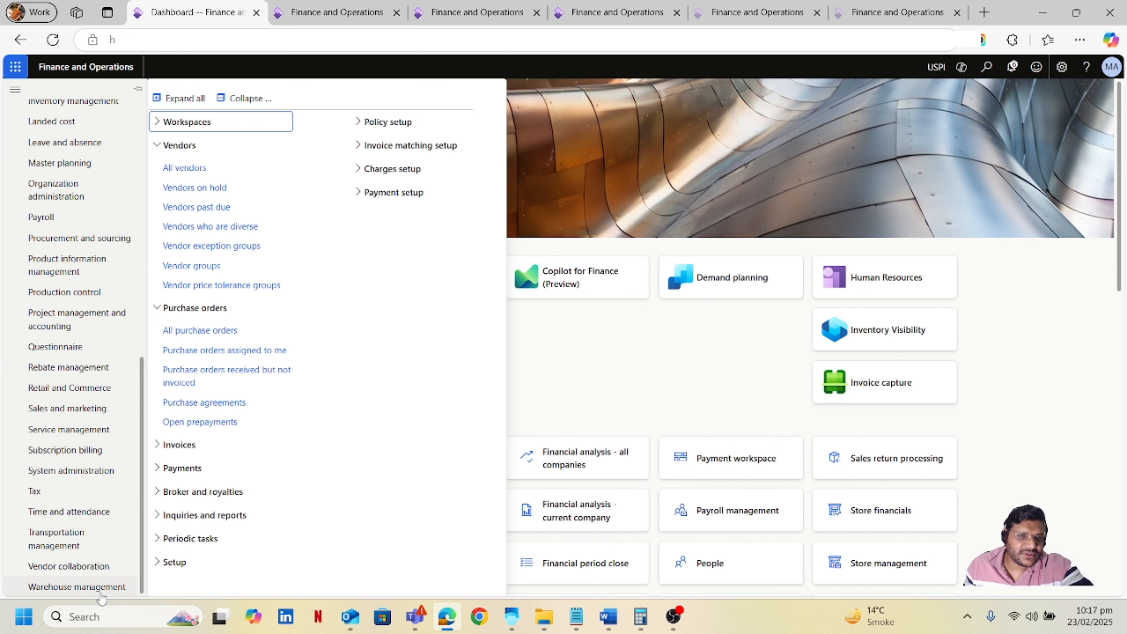
click(98, 587)
click(159, 490)
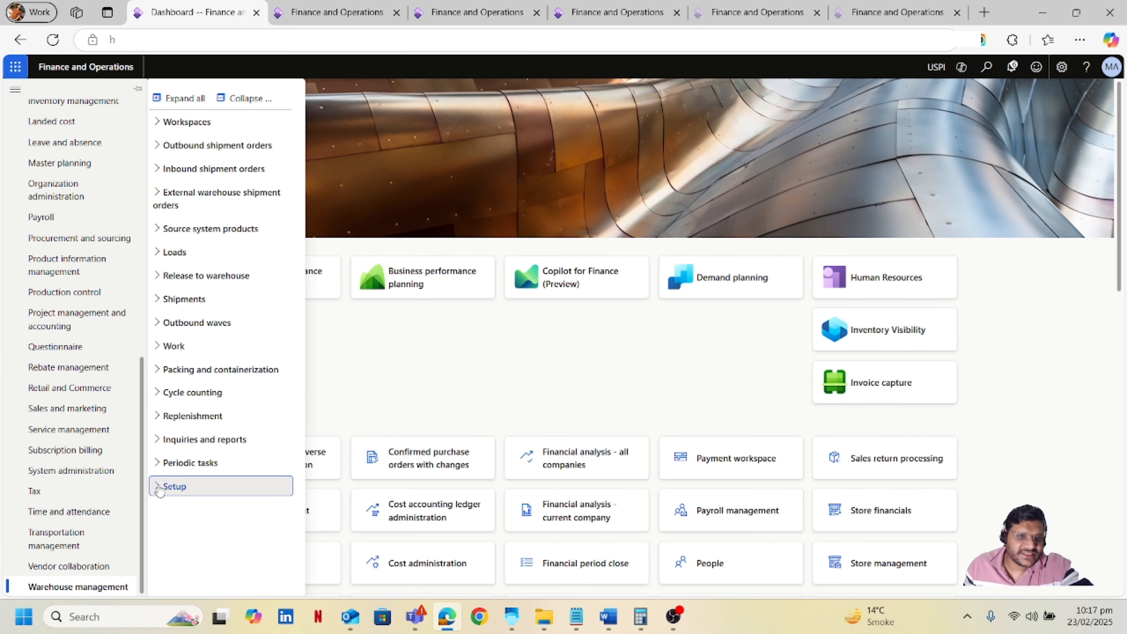
click(159, 490)
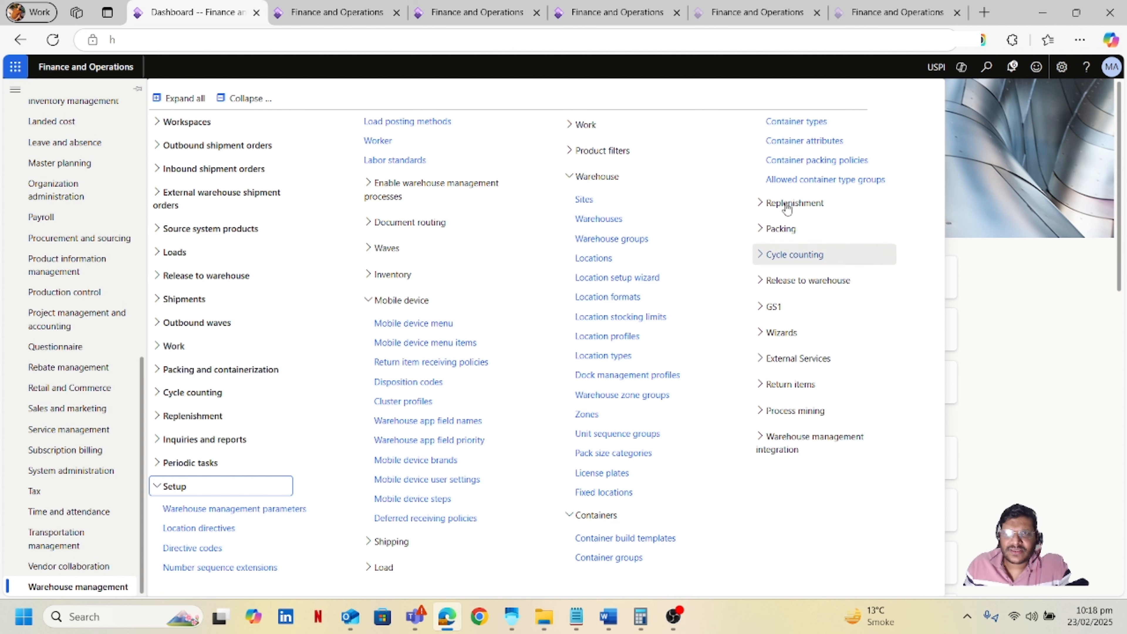
click(796, 121)
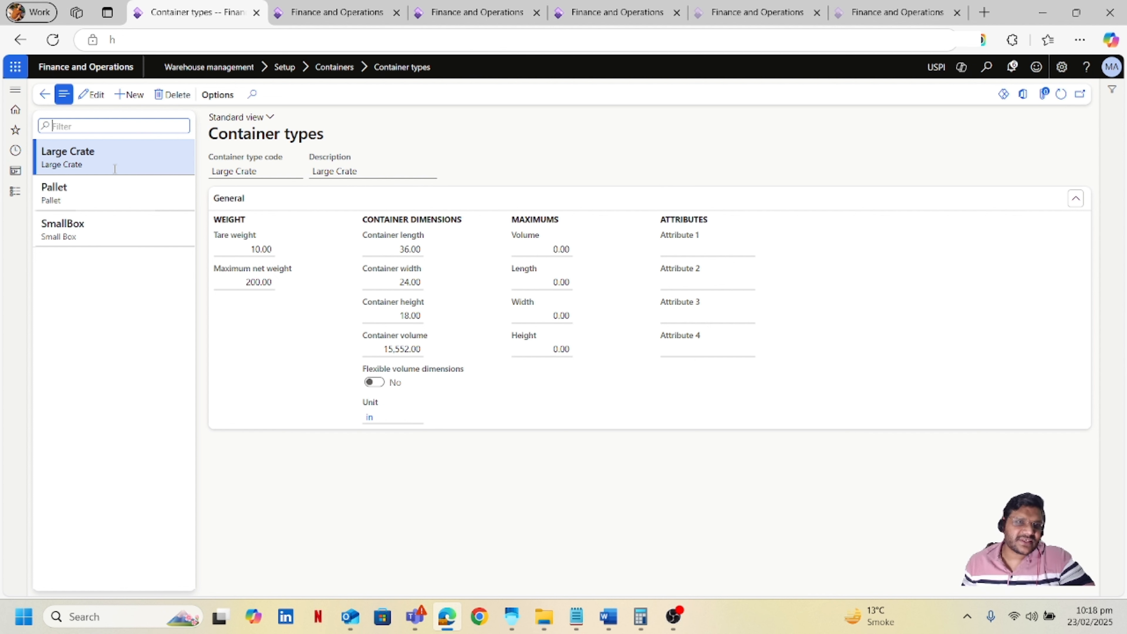
click(119, 194)
click(131, 231)
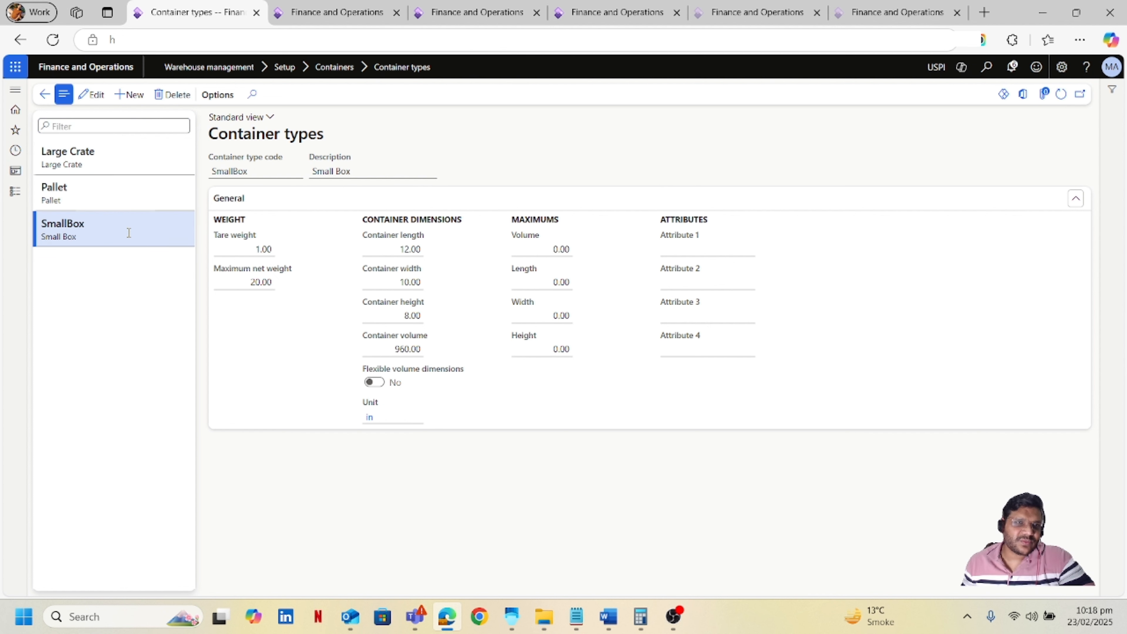
click(129, 194)
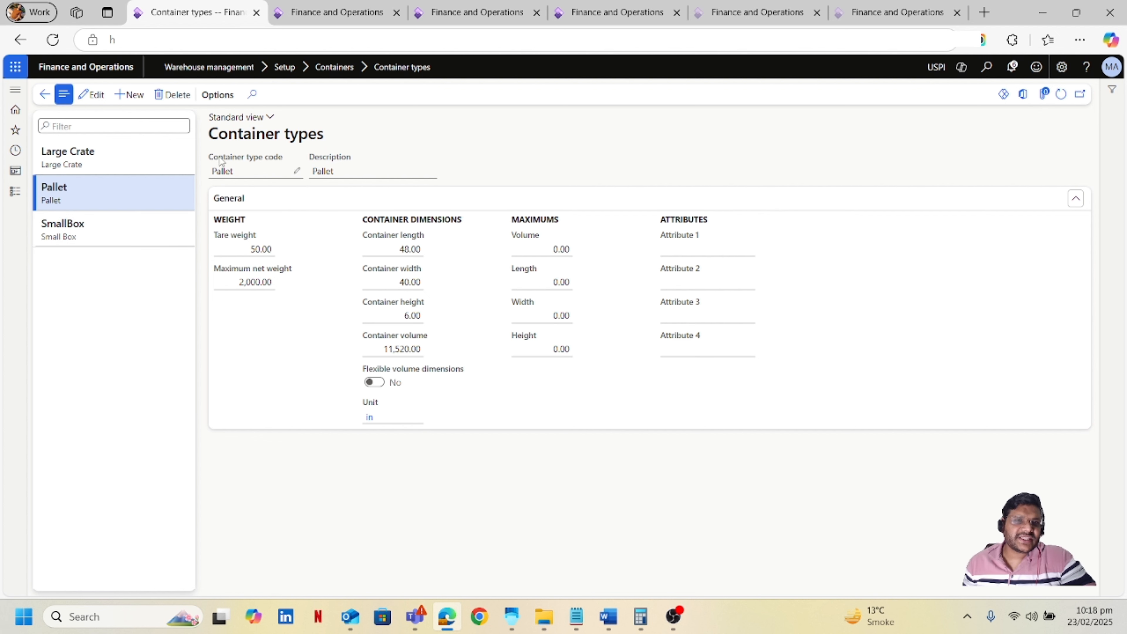
Open Allowed container type groups and review the Boxes, Crates and Pallets groups.
click(18, 193)
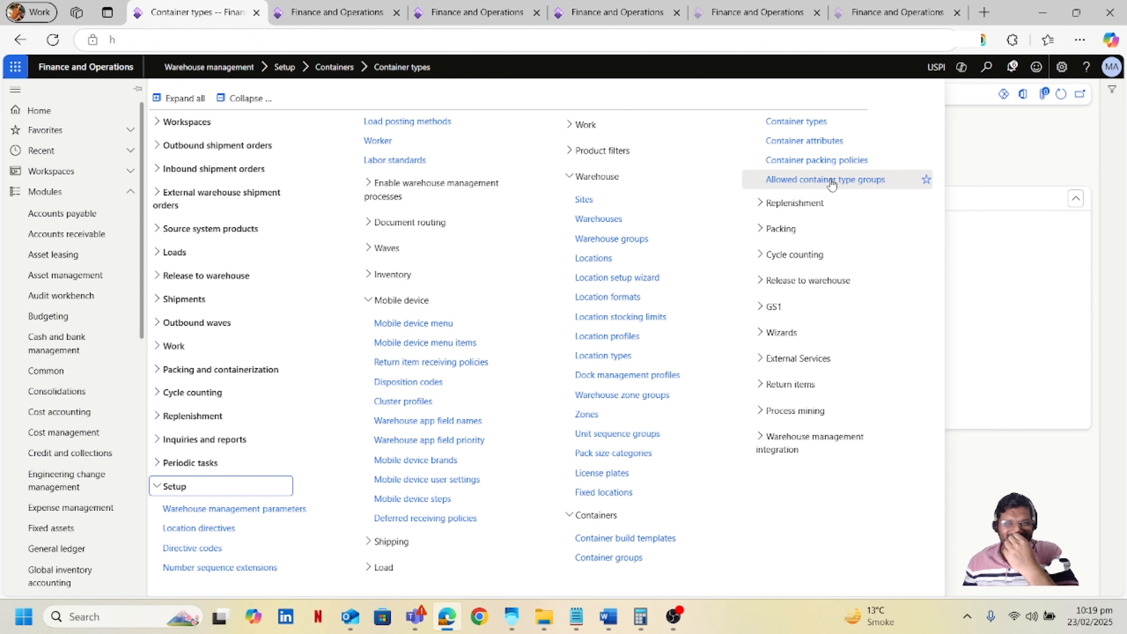
click(856, 181)
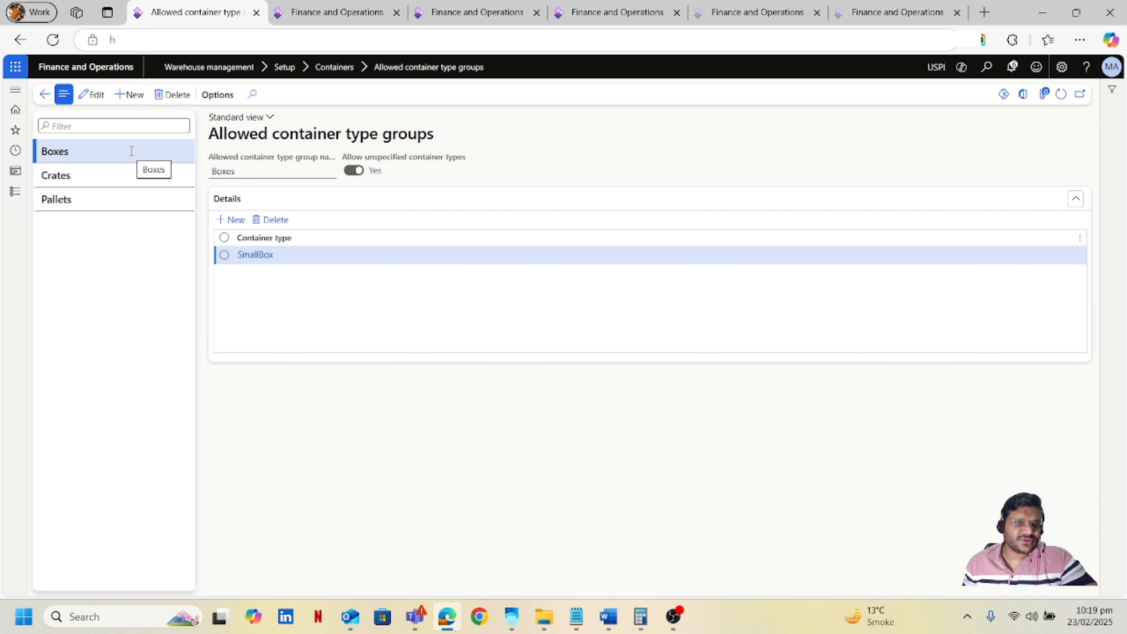
click(132, 174)
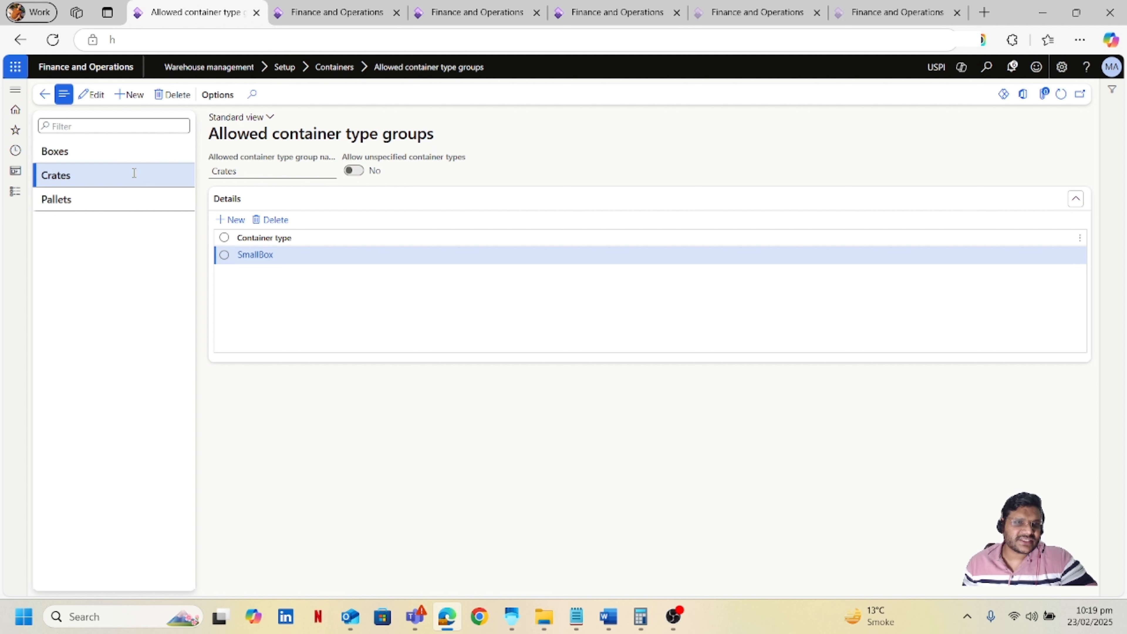
click(136, 196)
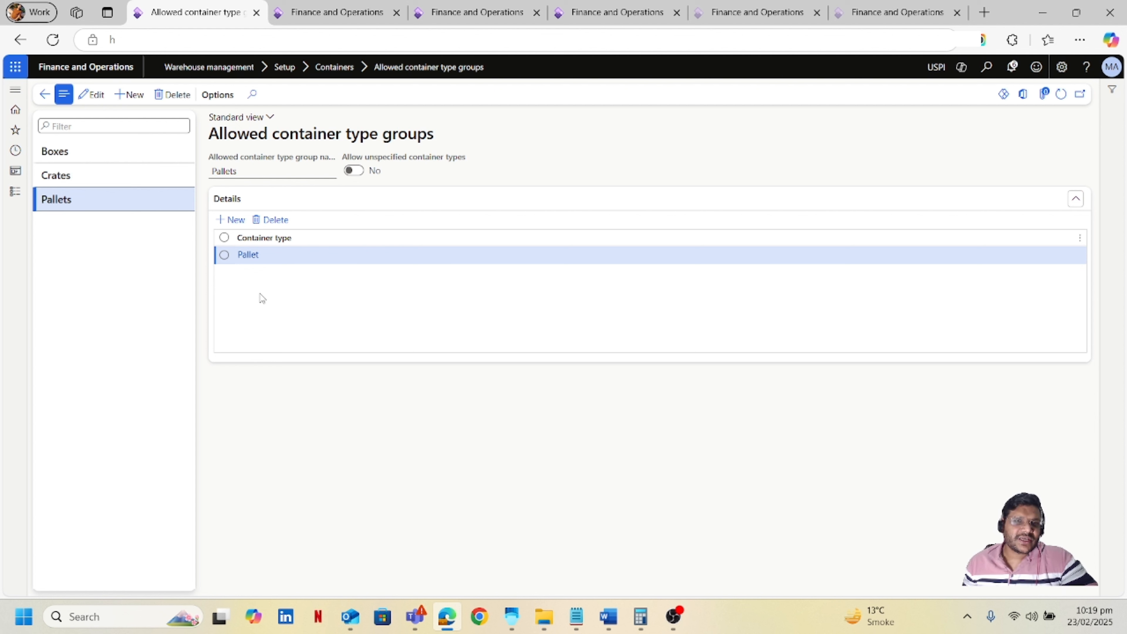
Add a SmallBox container type line to the Pallets group and delete it again.
click(236, 220)
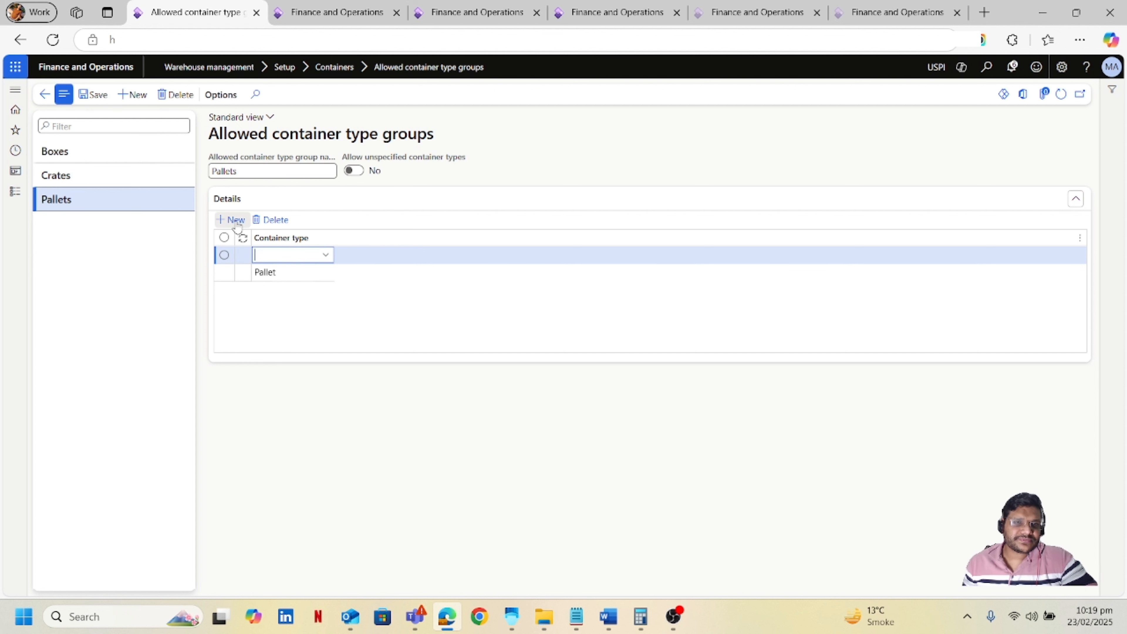
click(327, 256)
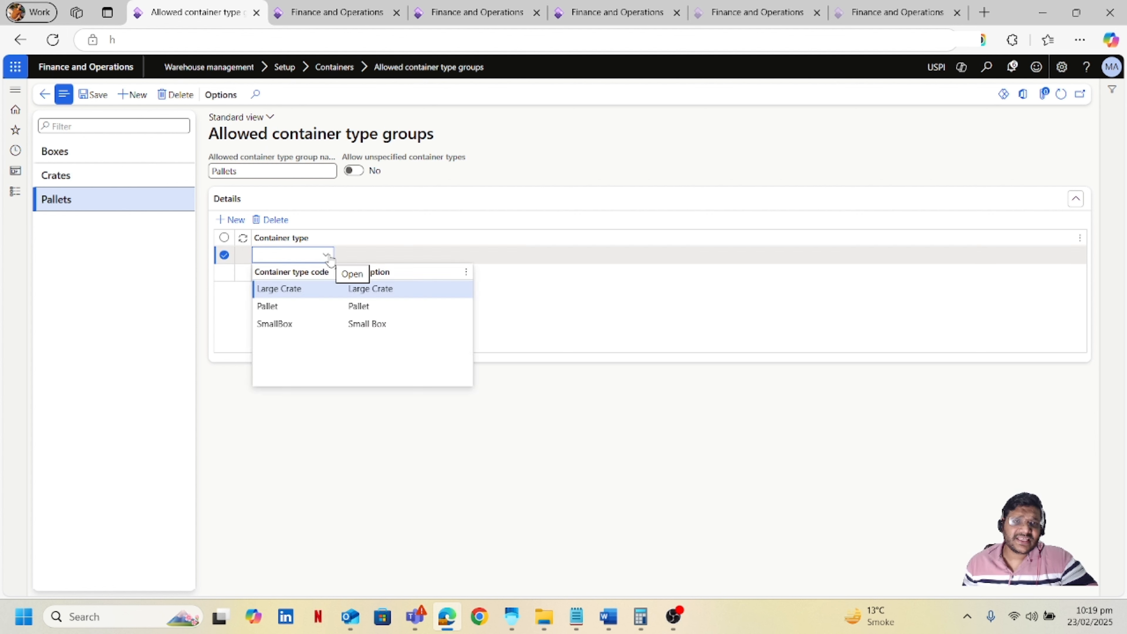
click(307, 327)
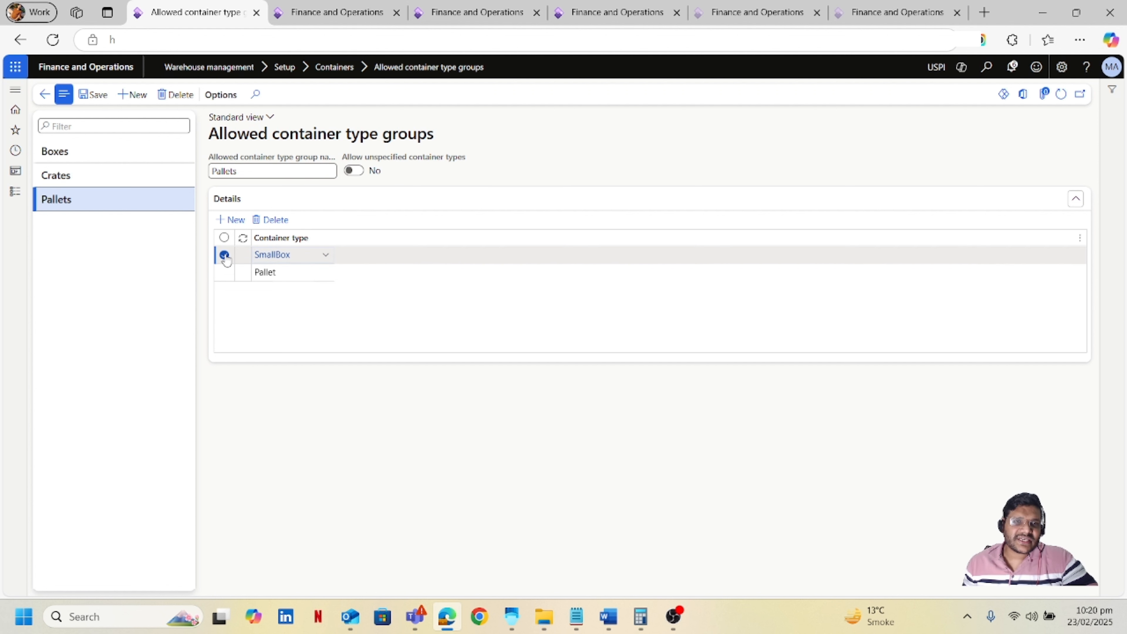
click(278, 221)
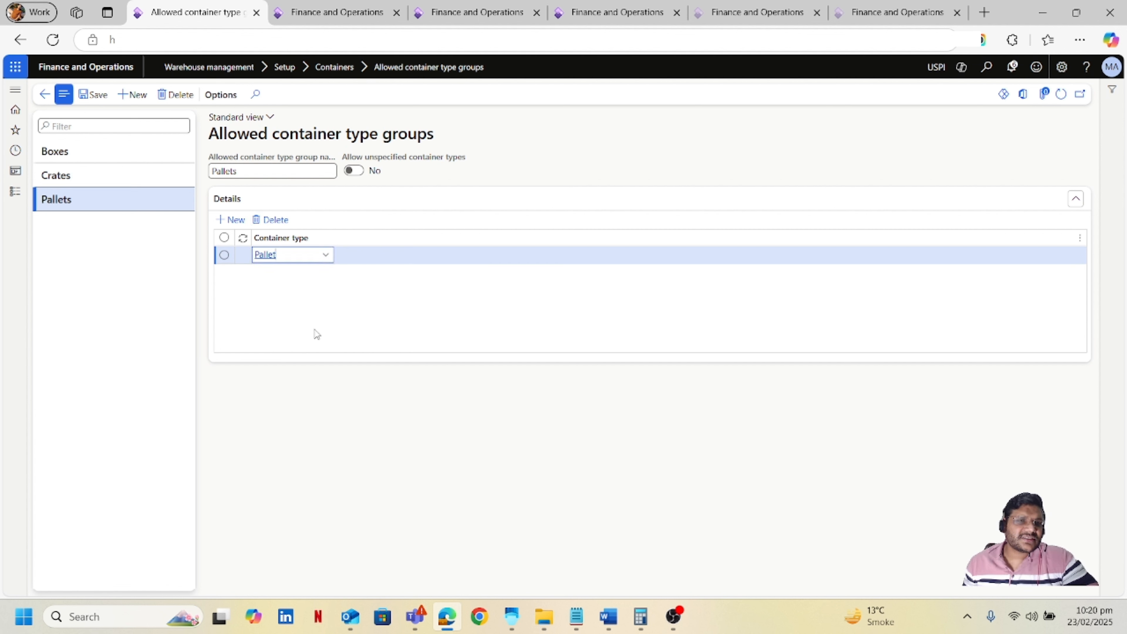
Open Location profiles, select Pallet_Locations and set its allowed container type group to Pallets.
click(21, 201)
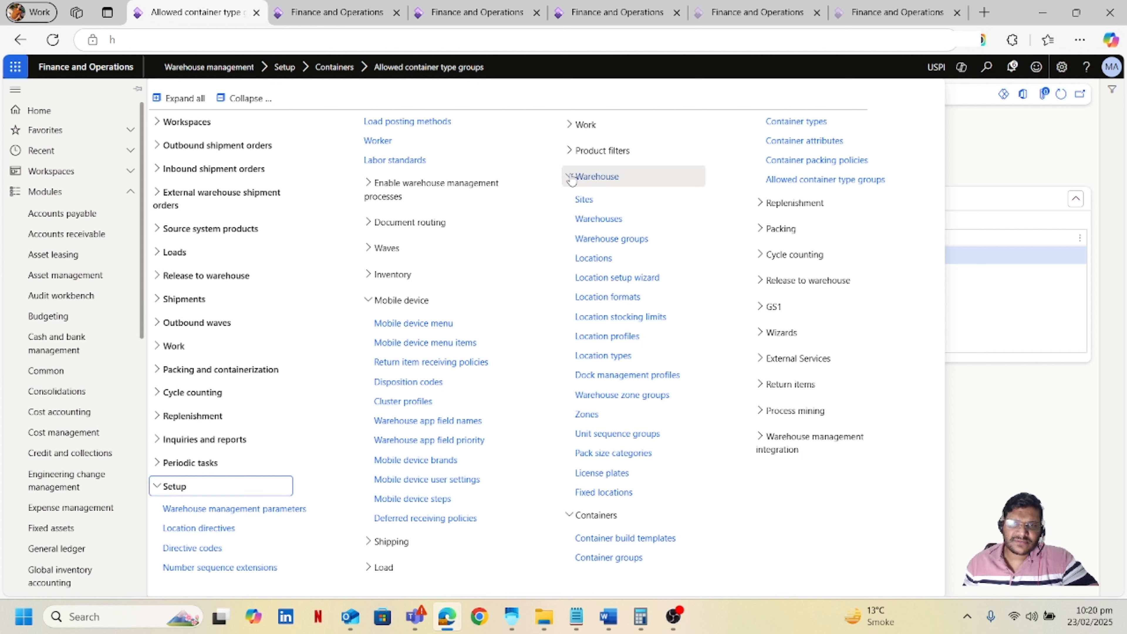
click(606, 337)
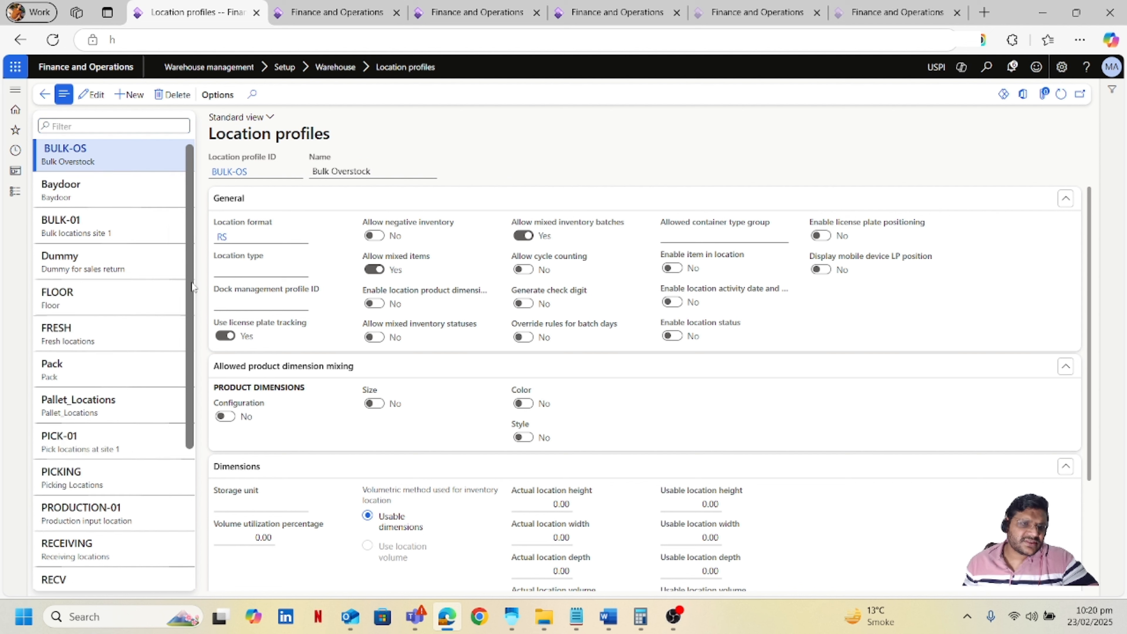
scroll(194, 311, down, 1)
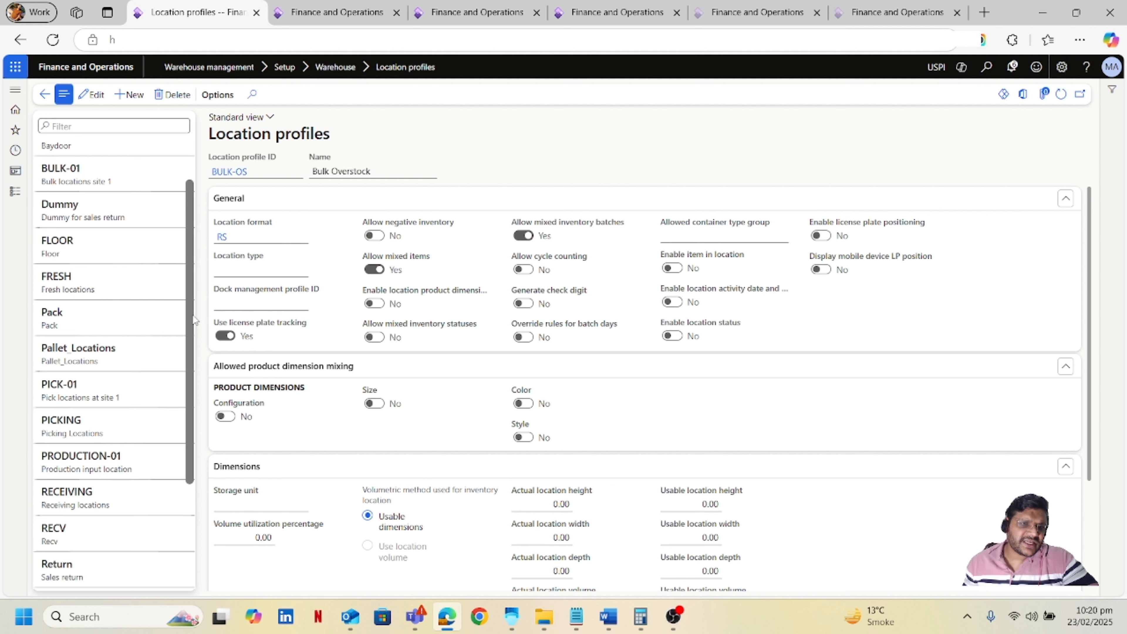
click(105, 355)
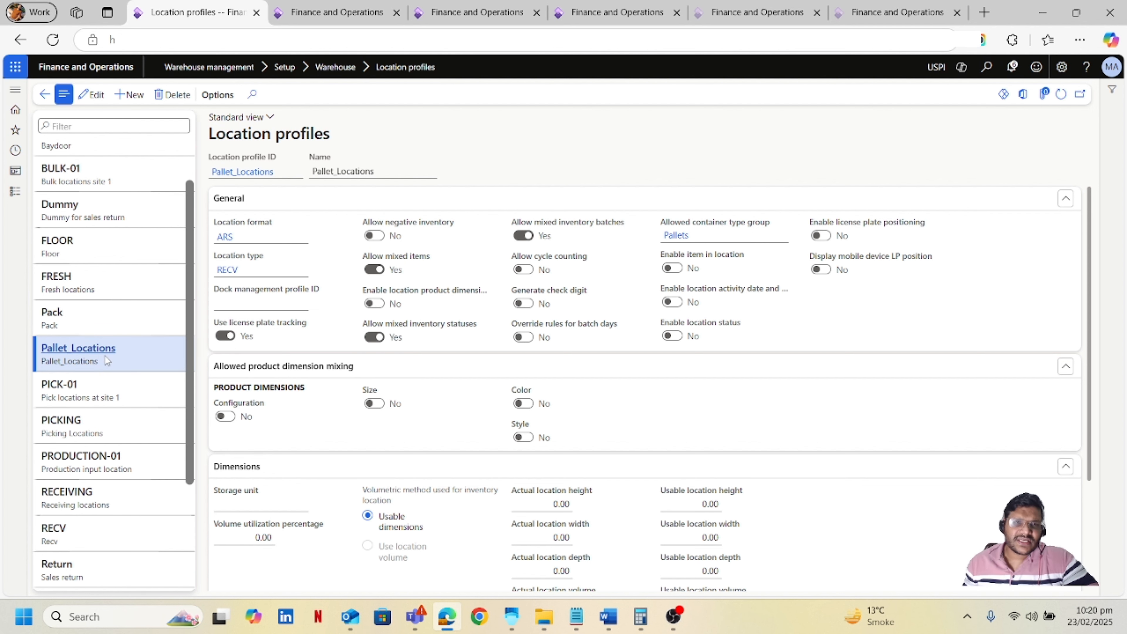
click(722, 207)
click(705, 206)
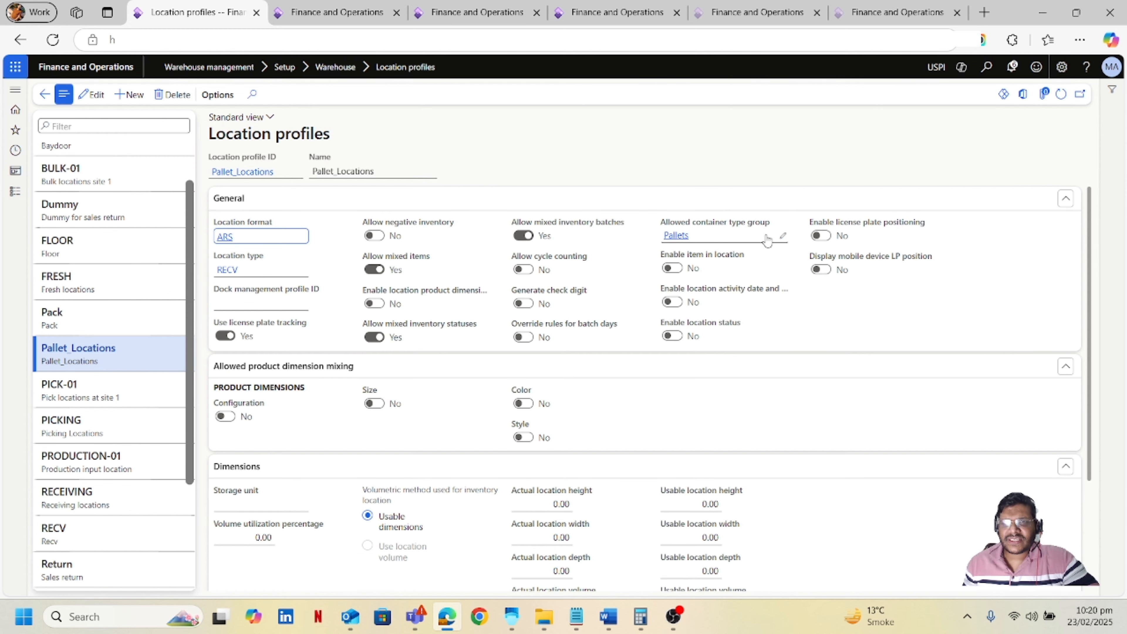
mouse_move(771, 228)
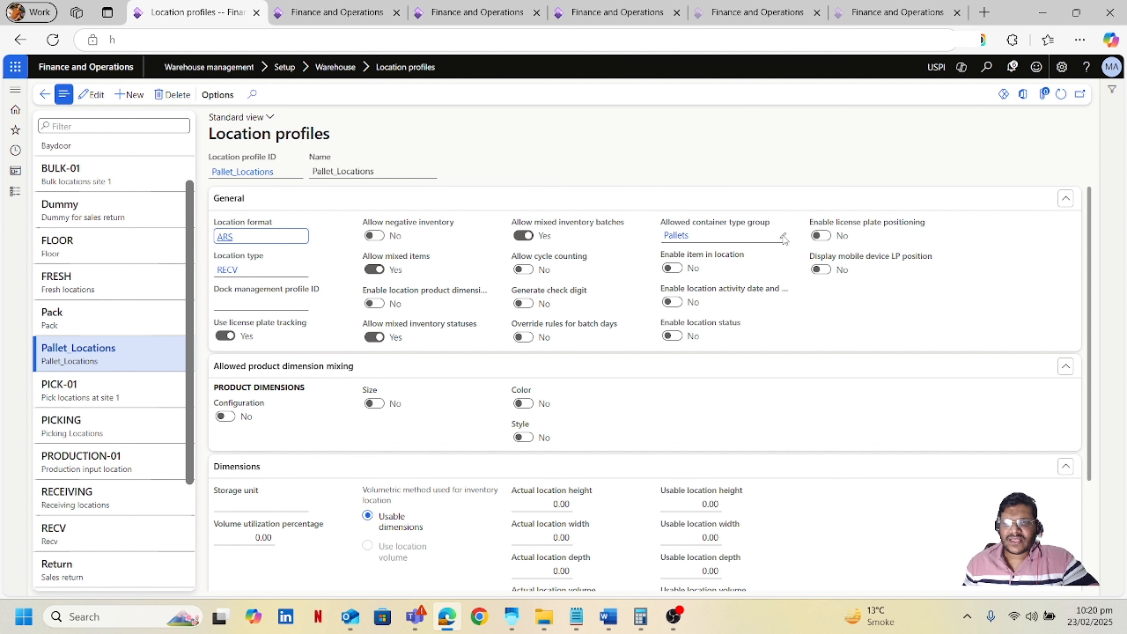
click(779, 243)
click(782, 236)
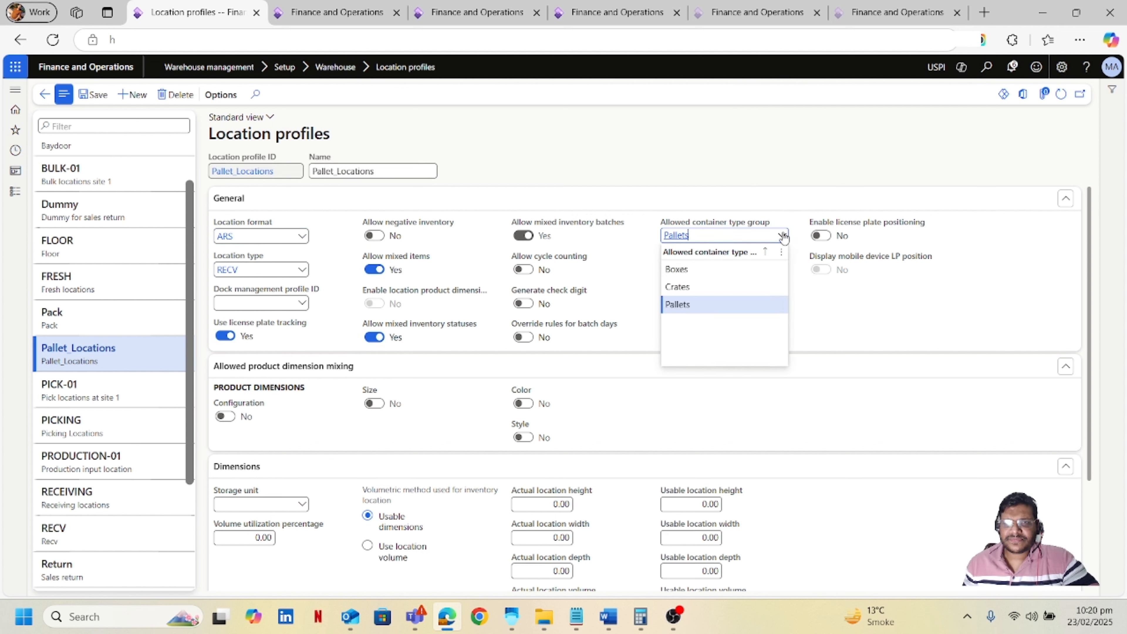
click(704, 304)
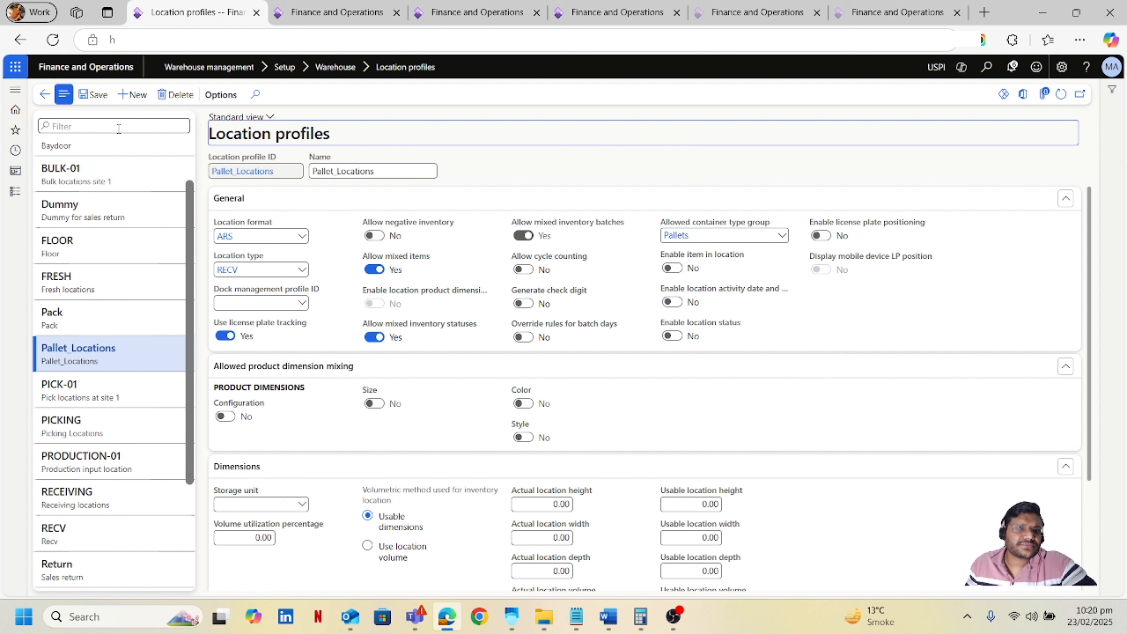
click(105, 99)
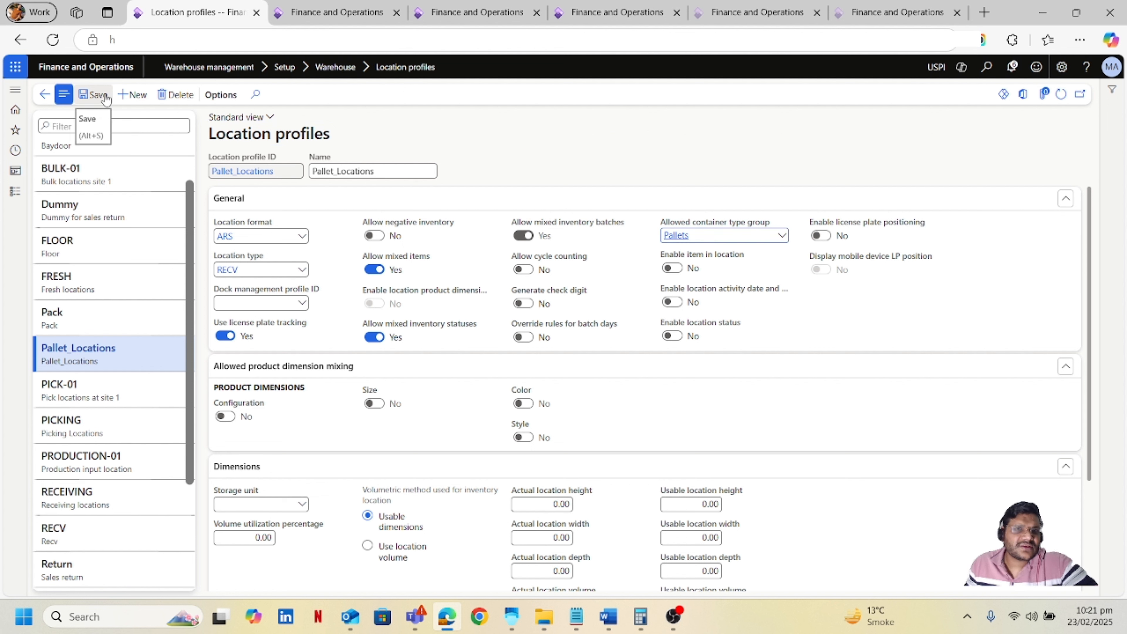
Open Location stocking limits and review the container type limits for Pallet_Locations.
click(18, 198)
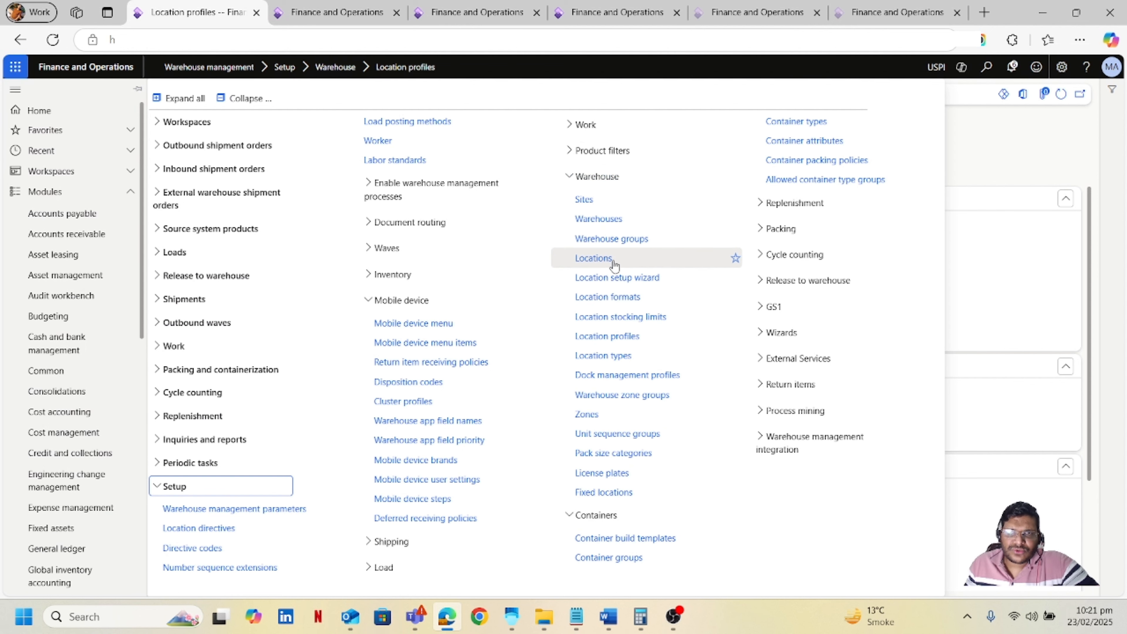
click(621, 318)
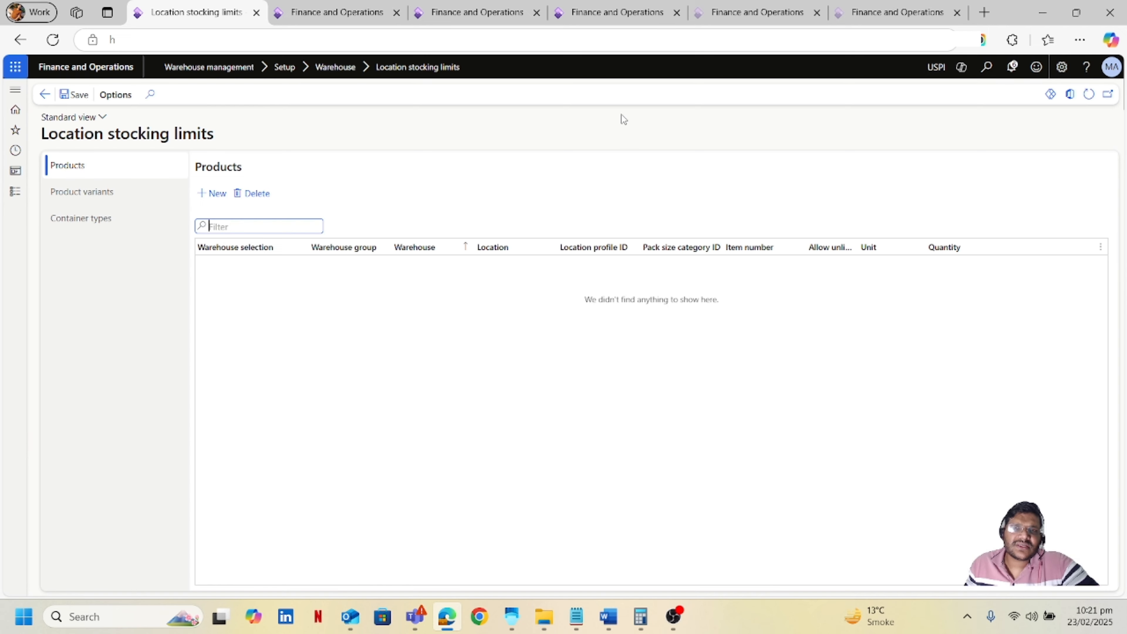
click(102, 227)
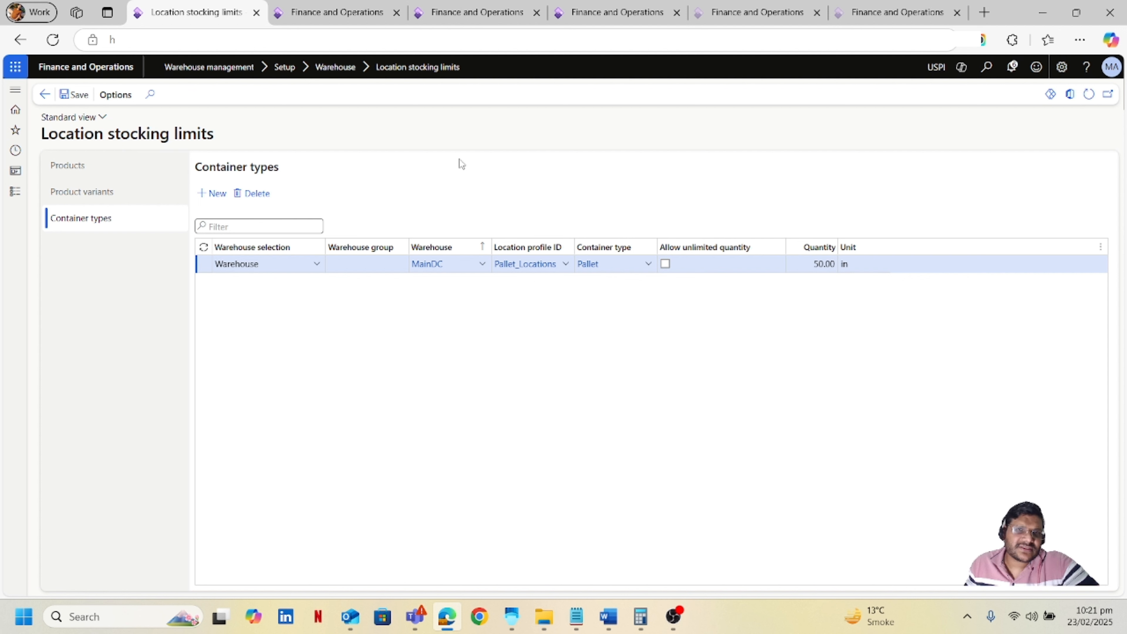
click(432, 128)
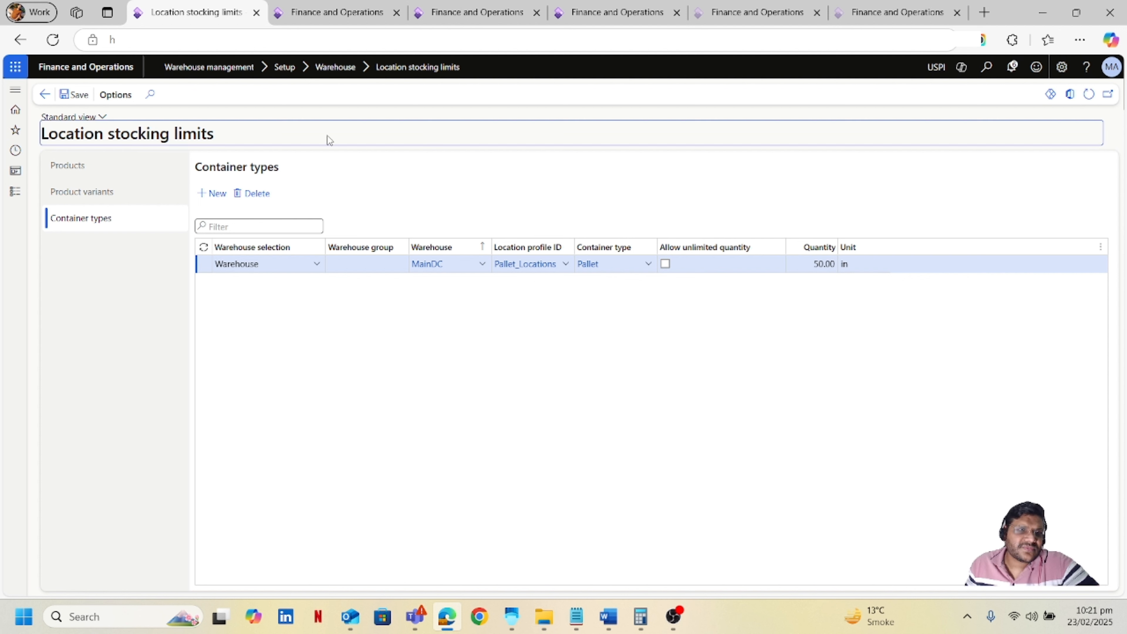
Open Unit sequence groups and review the default container types on the ea box pl group's lines.
click(23, 194)
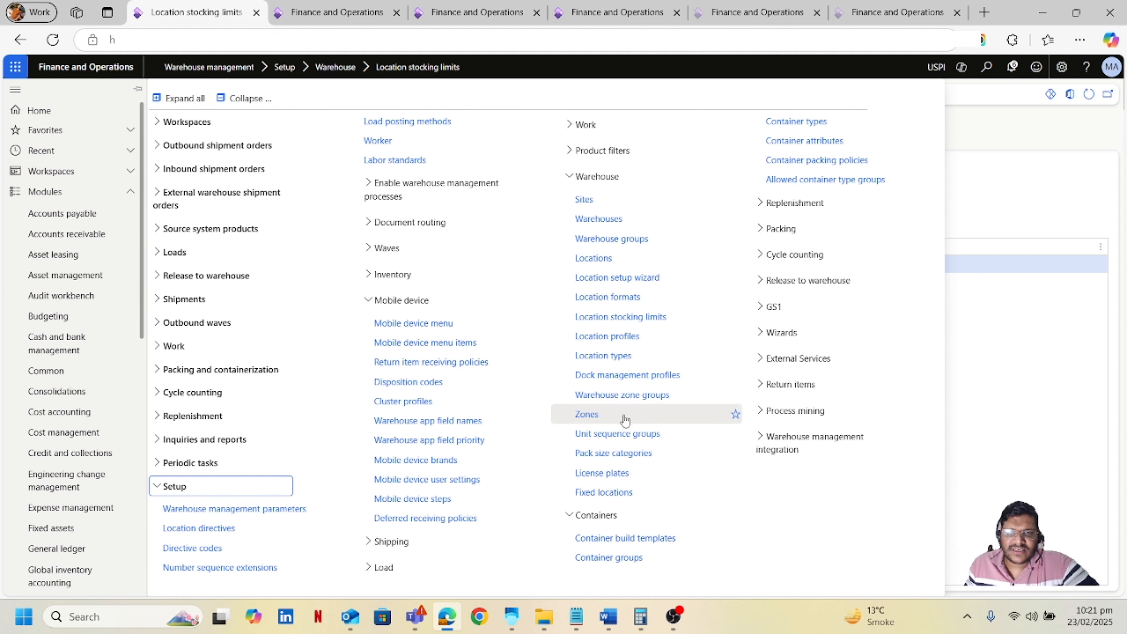
click(625, 438)
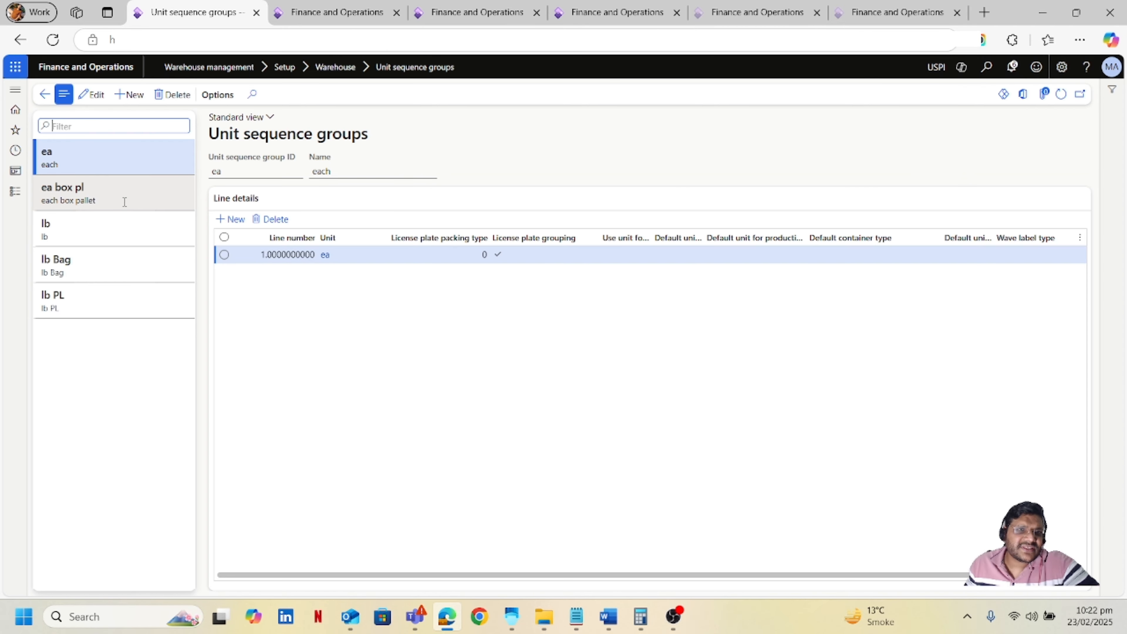
click(115, 199)
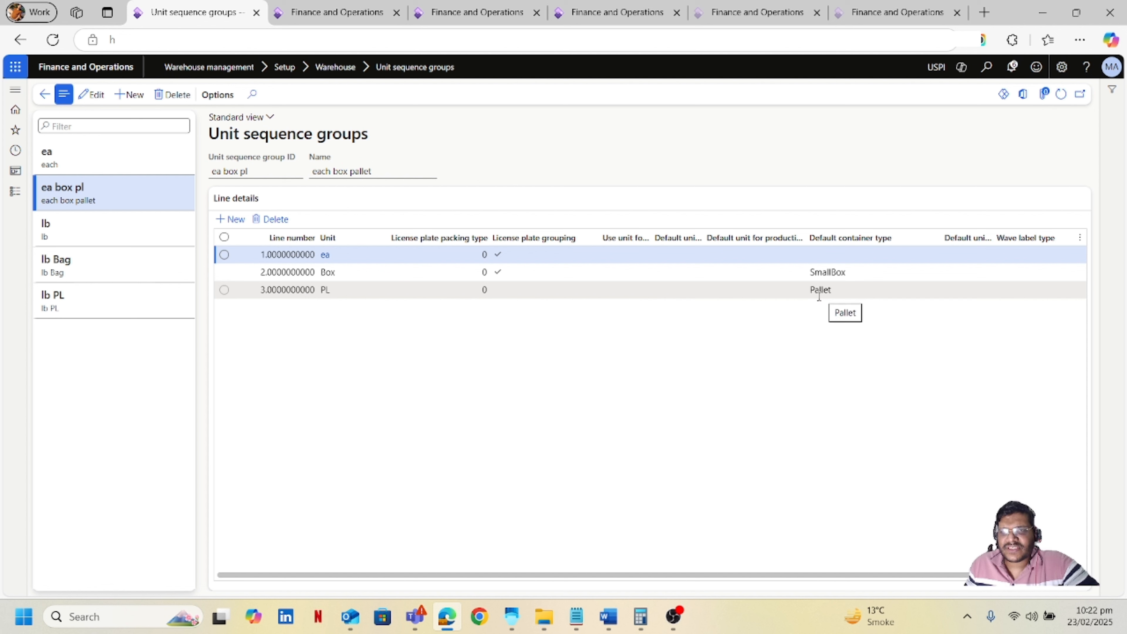
click(839, 293)
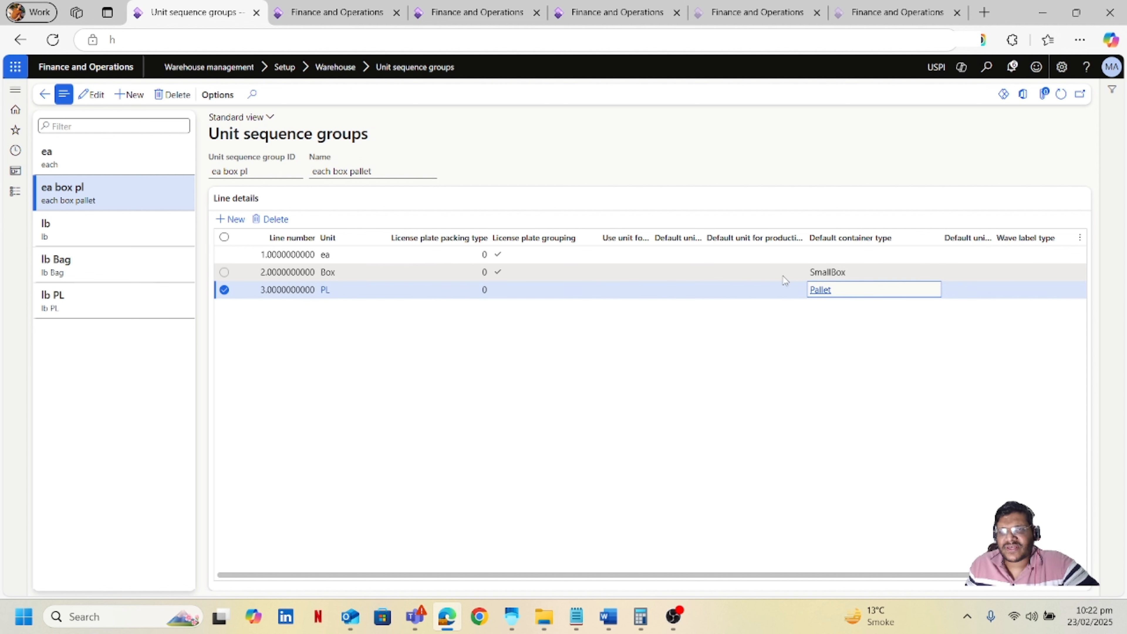
click(862, 271)
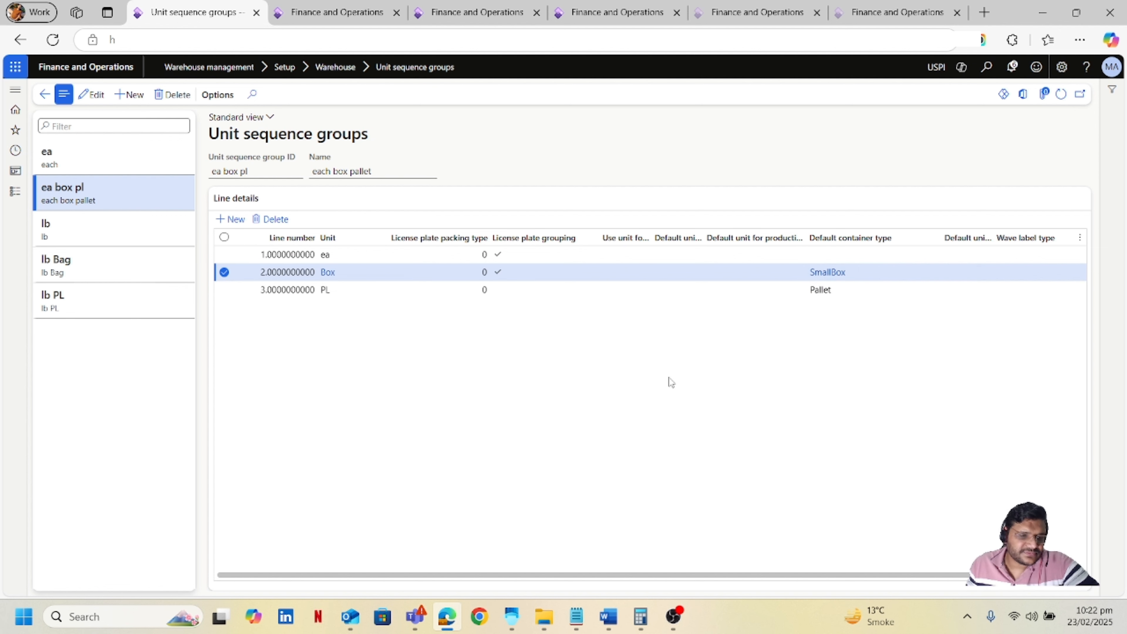
click(16, 192)
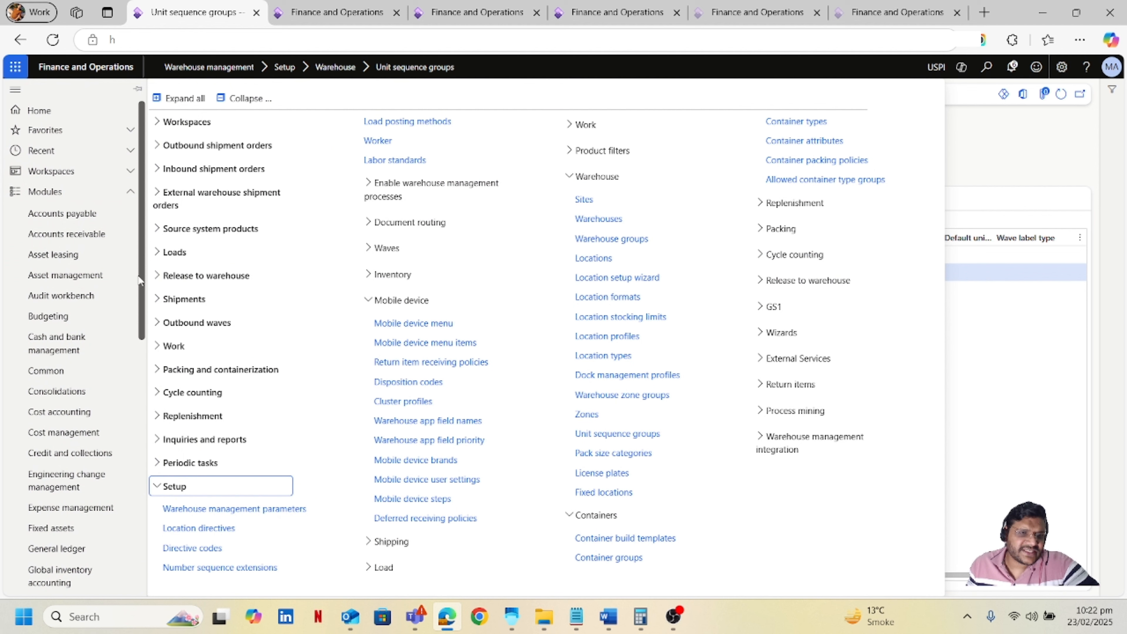
Open Mobile device menu items and review the settings of the Container Receiving menu item.
scroll(139, 280, down, 10)
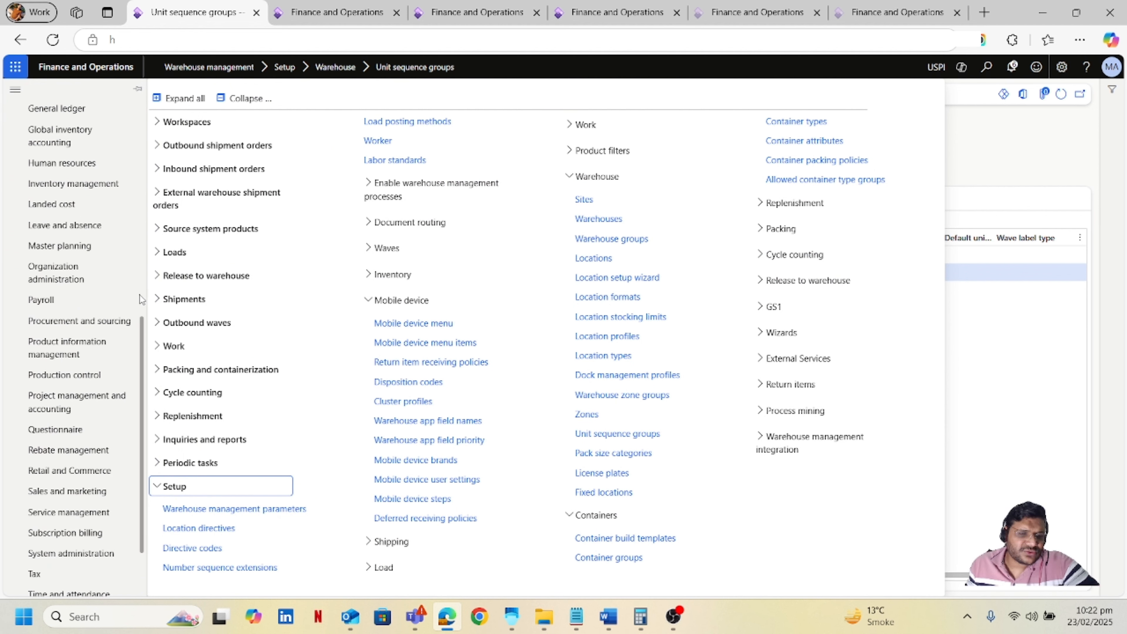
scroll(140, 293, down, 2)
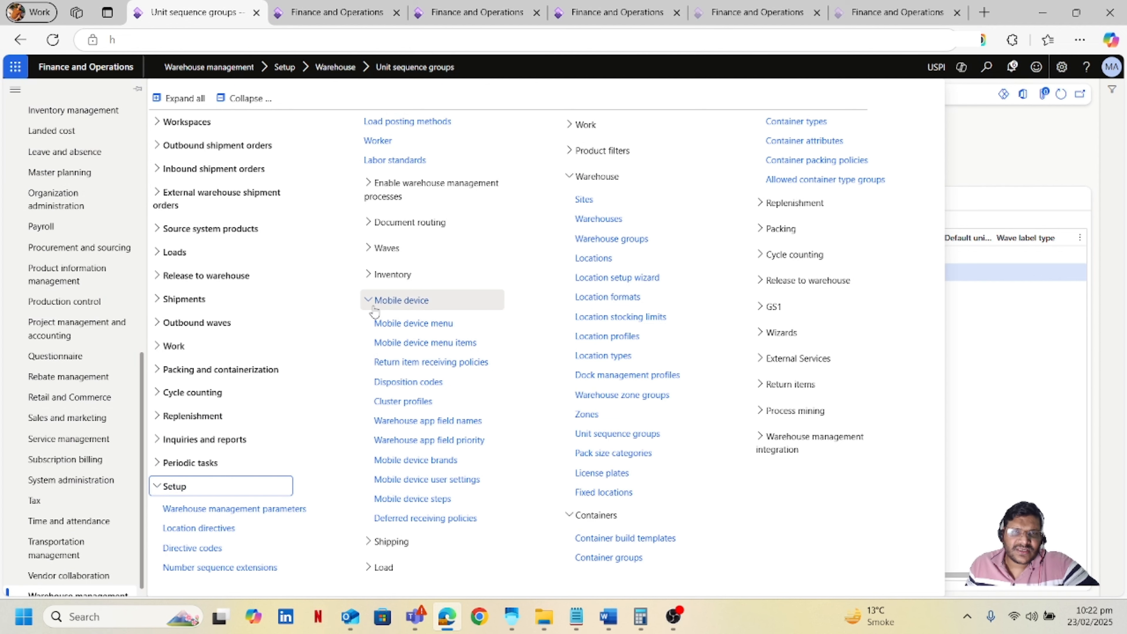
click(435, 343)
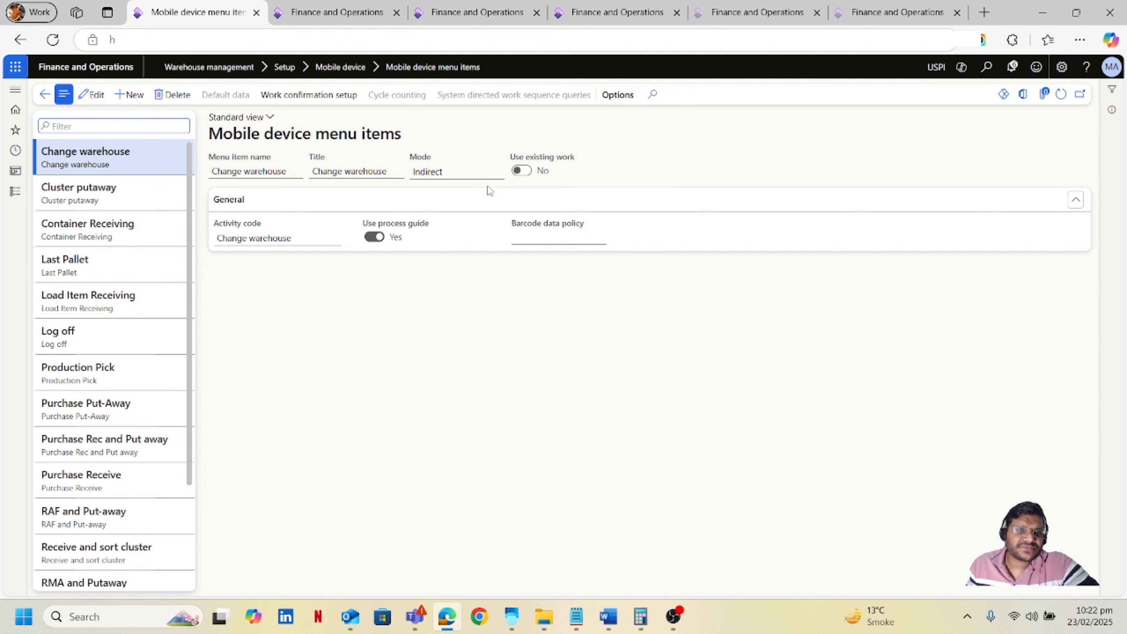
click(108, 235)
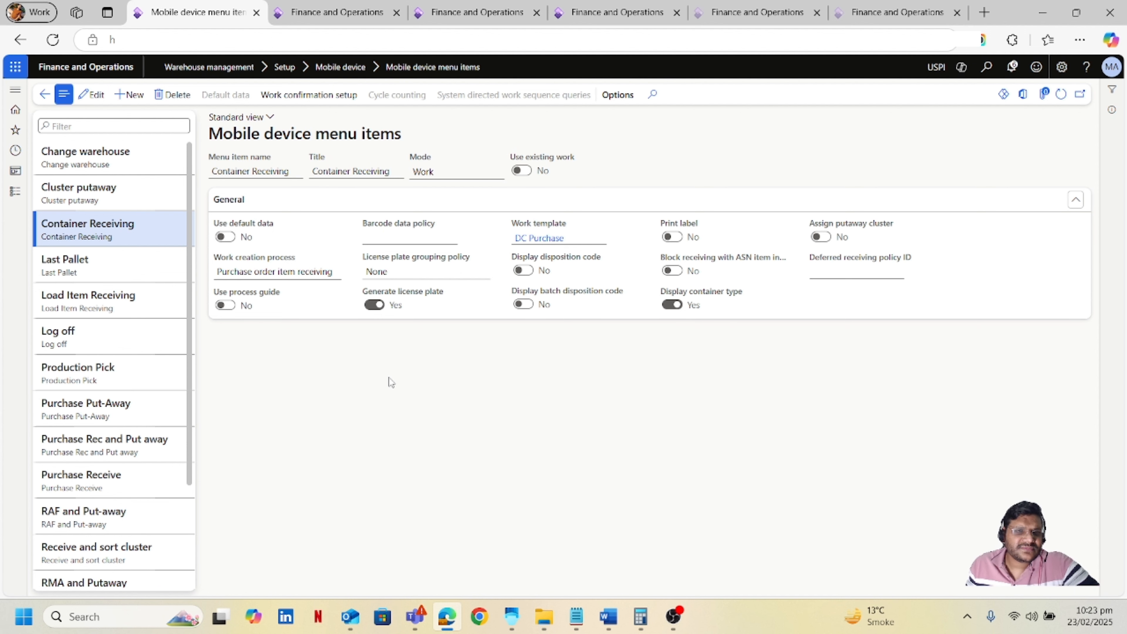
Open All purchase orders and start a new purchase order for vendor Add Ingredients Inc.
click(15, 200)
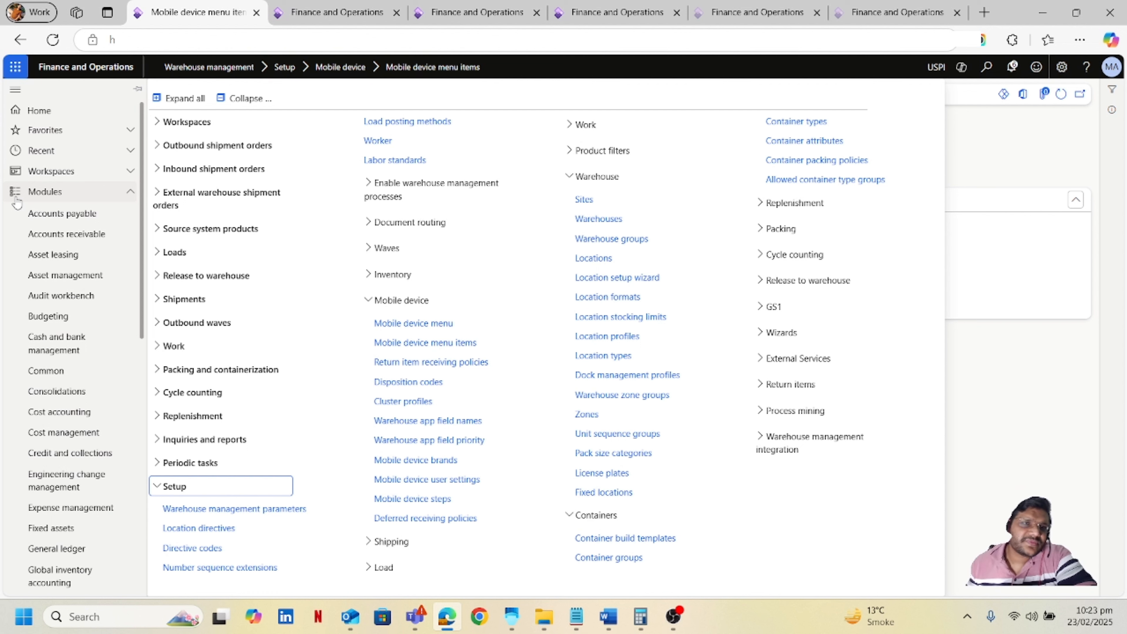
click(96, 223)
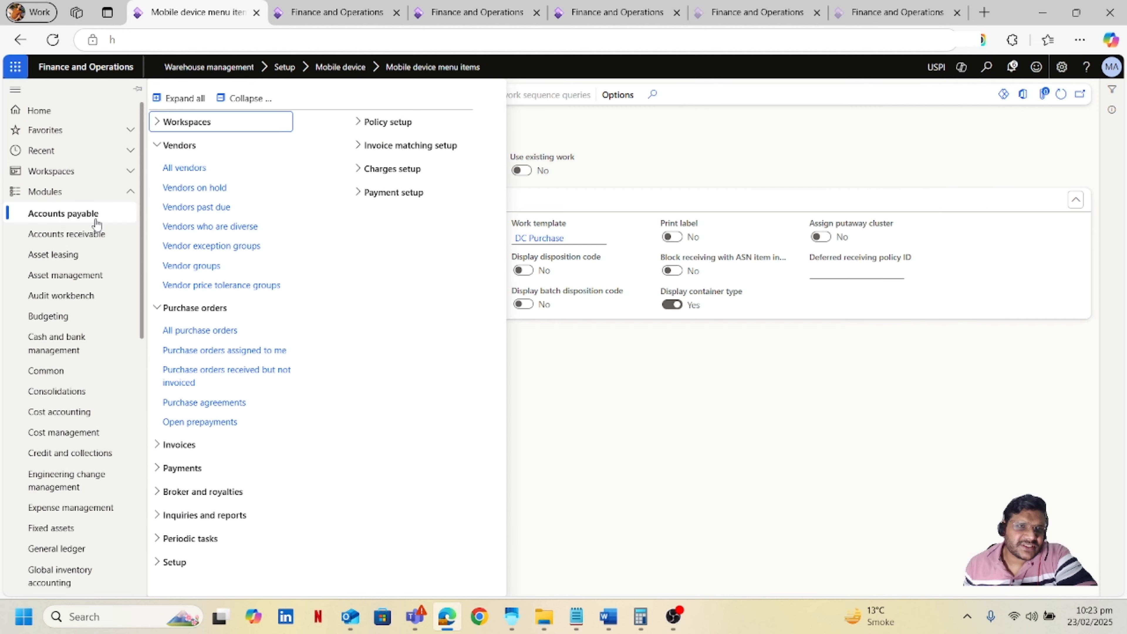
click(224, 330)
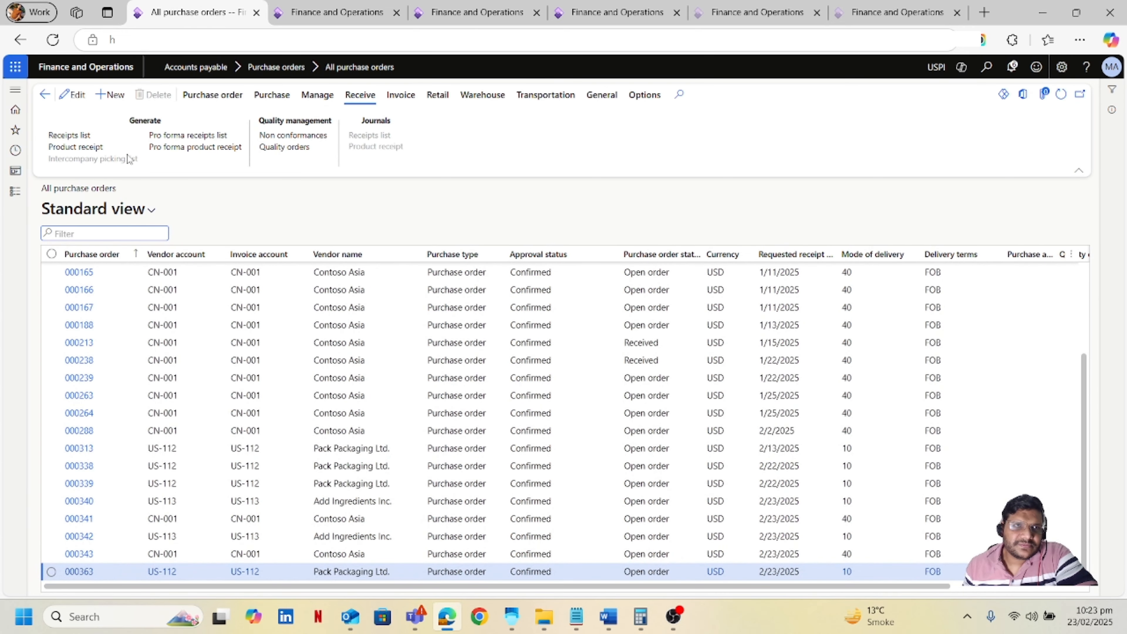
click(118, 98)
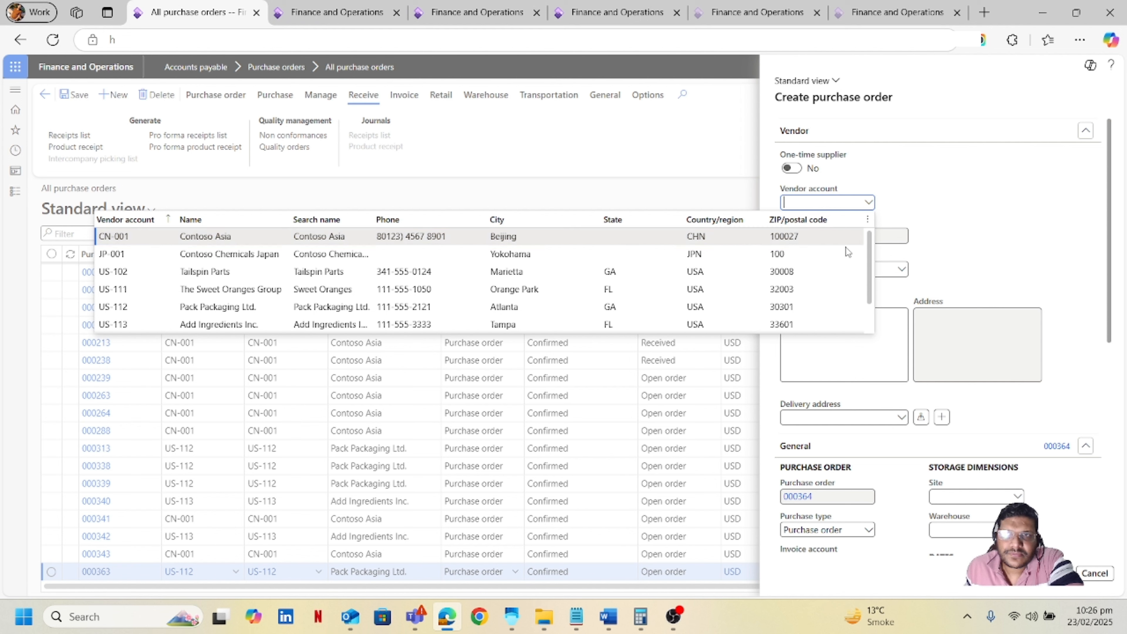
scroll(870, 251, down, 2)
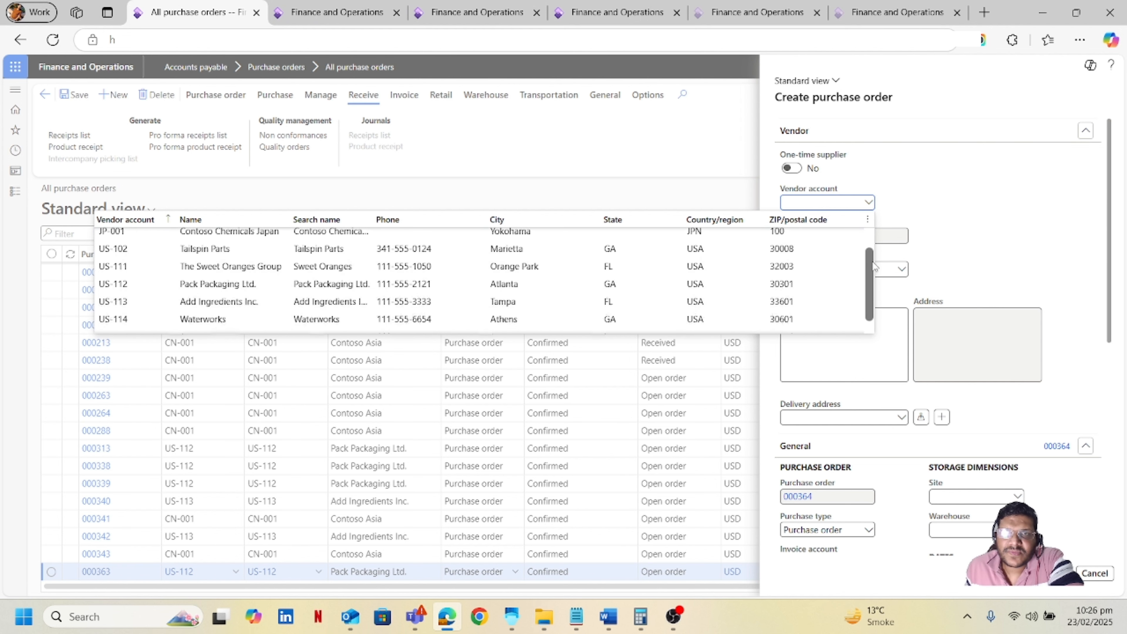
scroll(870, 251, up, 2)
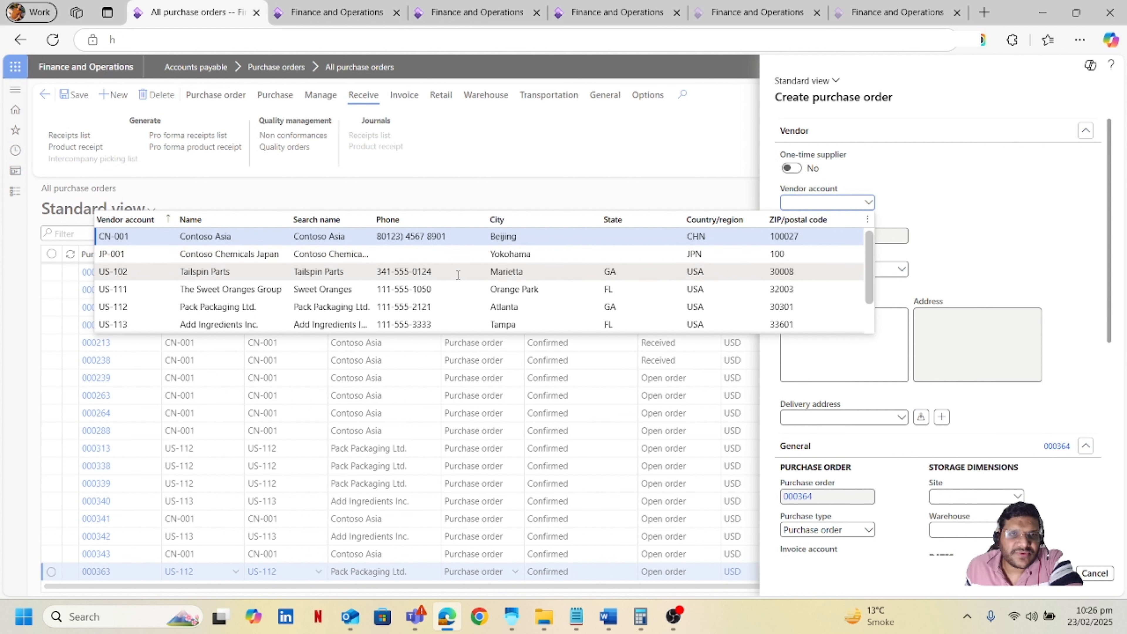
scroll(458, 275, down, 2)
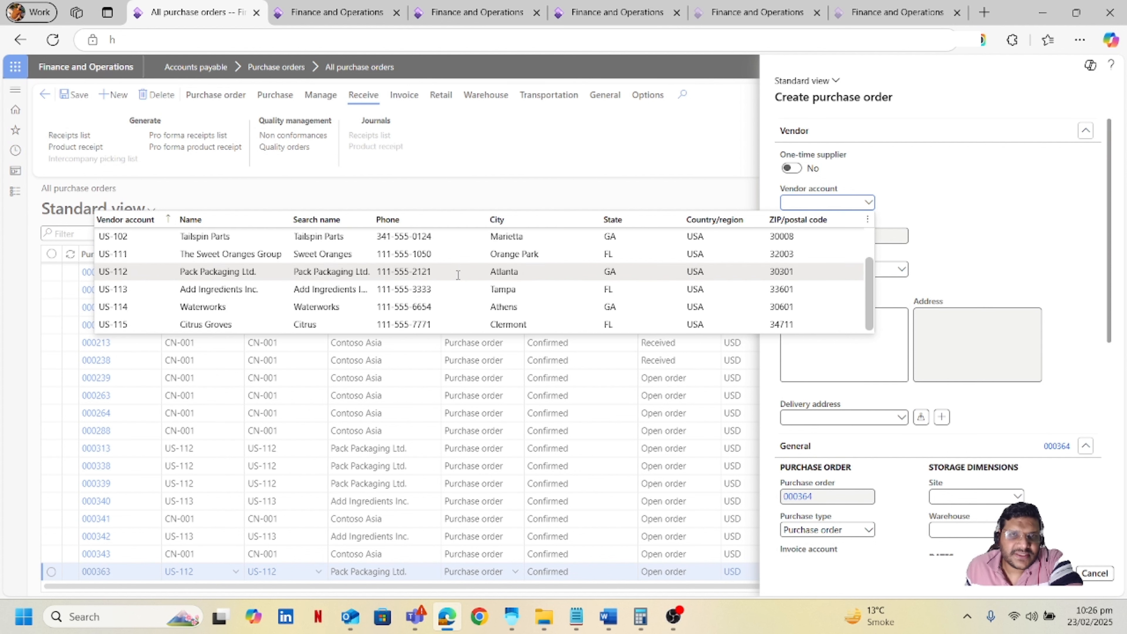
click(441, 289)
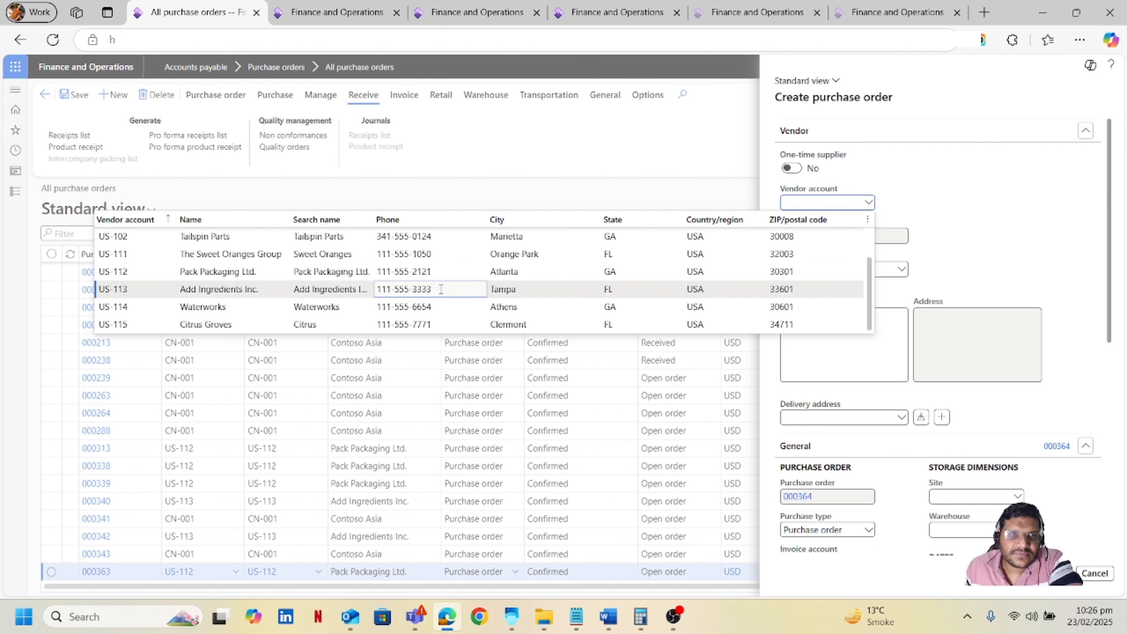
click(441, 289)
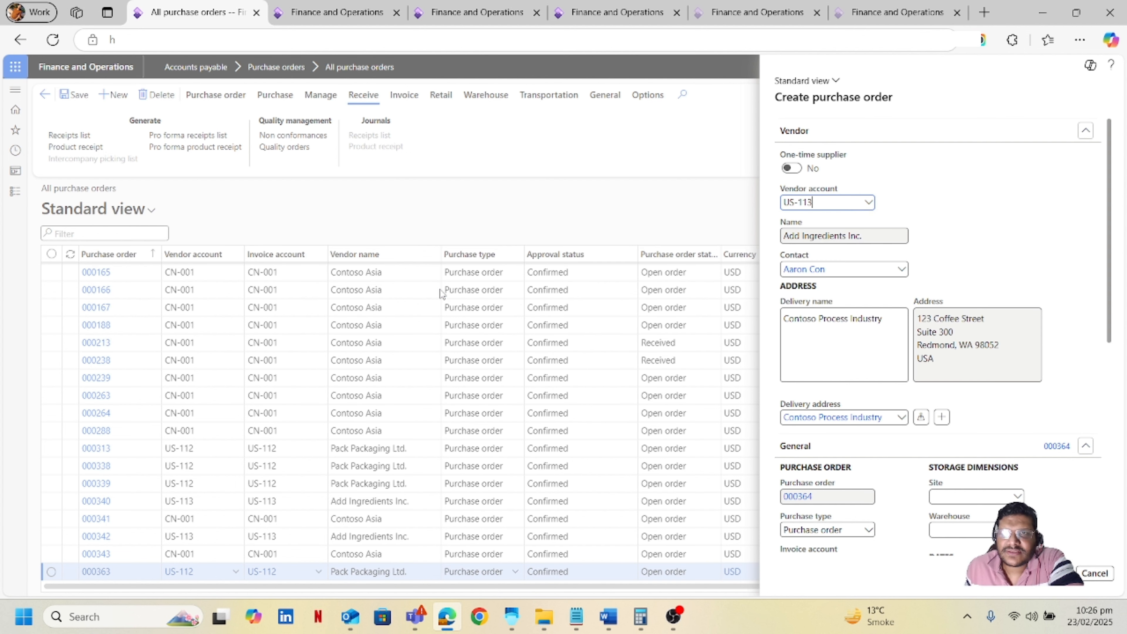
Set the purchase order's warehouse to MainDC and create the order.
scroll(1079, 388, down, 3)
click(955, 382)
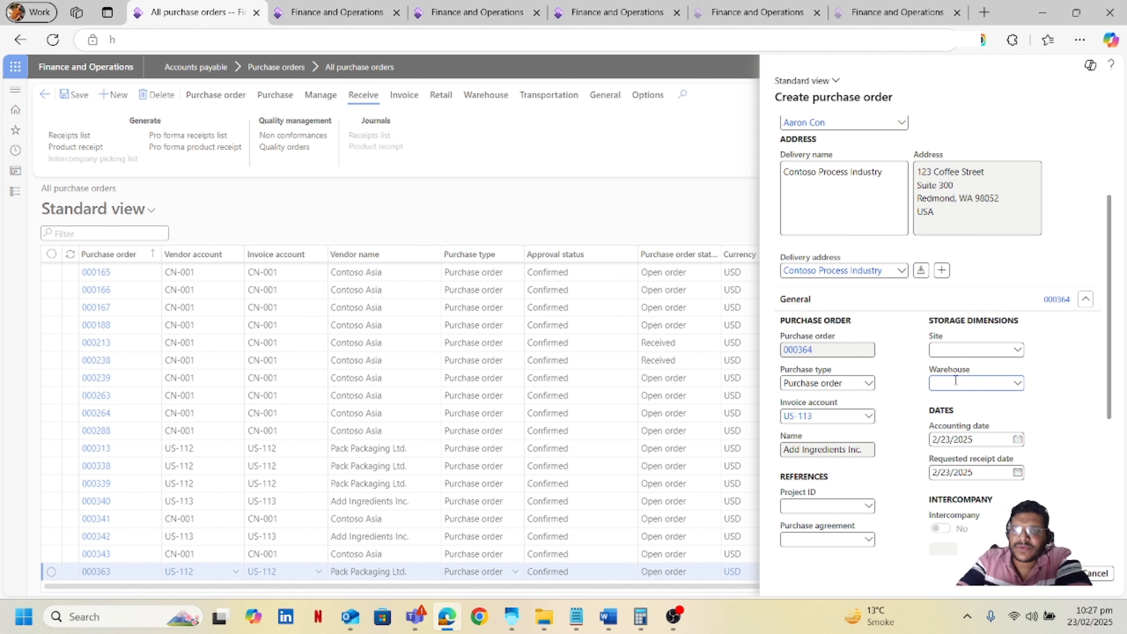
text(m)
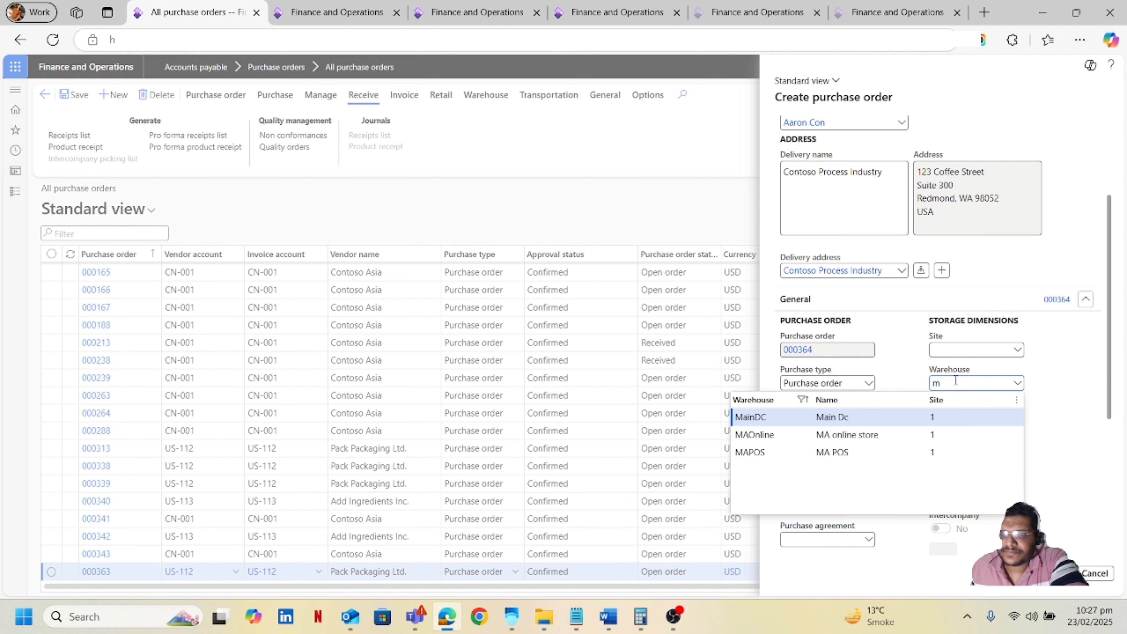
click(893, 418)
scroll(932, 355, down, 5)
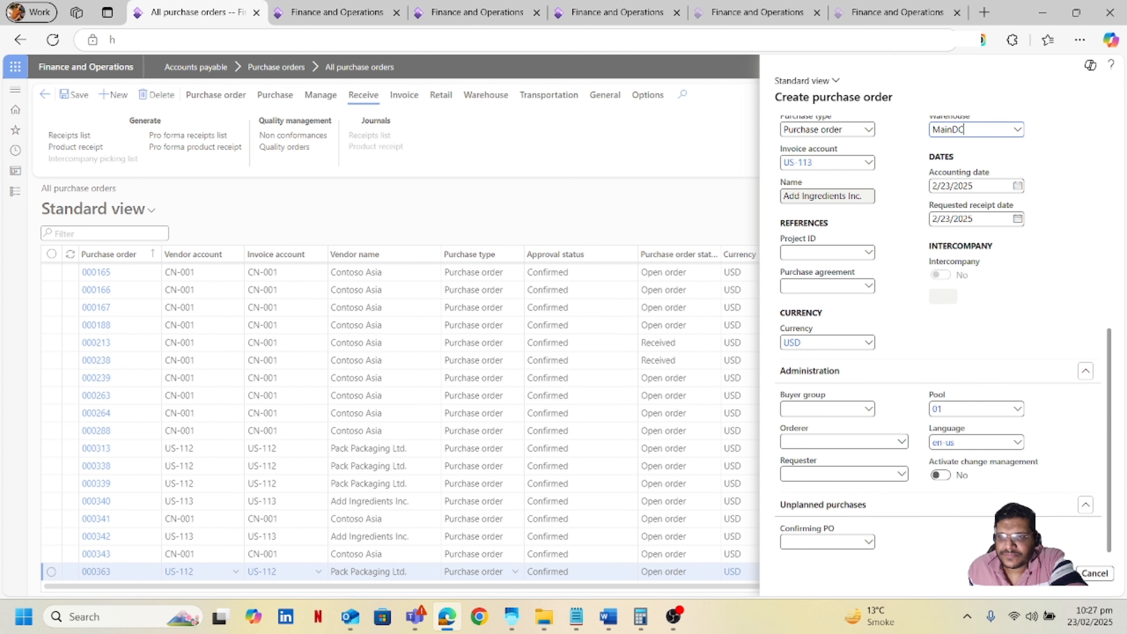
click(1059, 579)
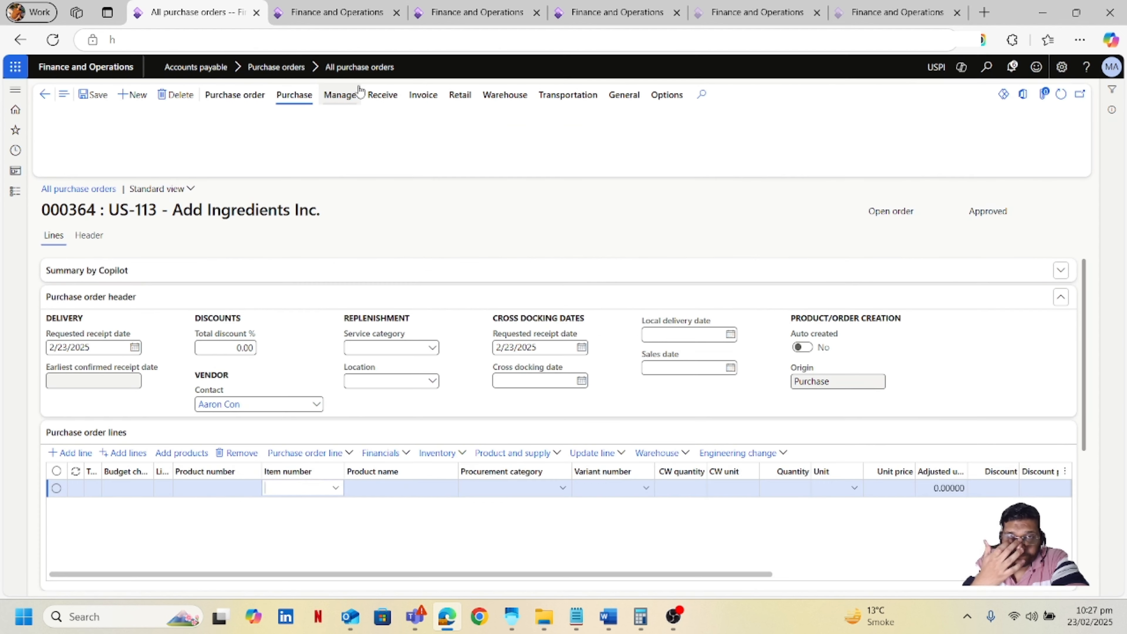
Add a purchase order line for item M10001 with quantity 1.
text(m)
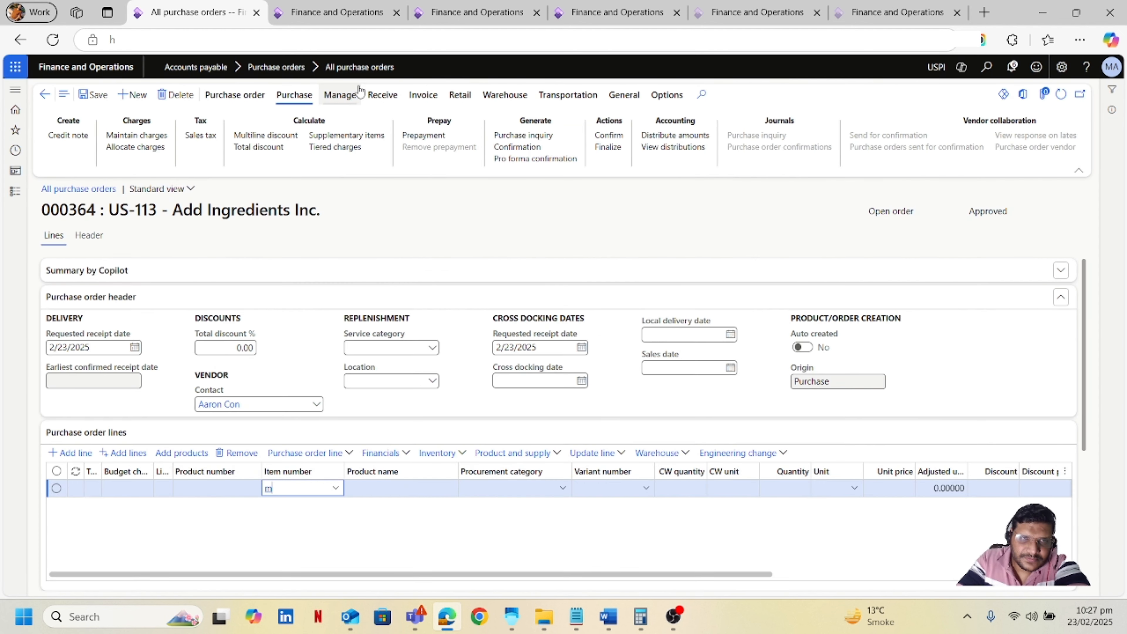
text(10001)
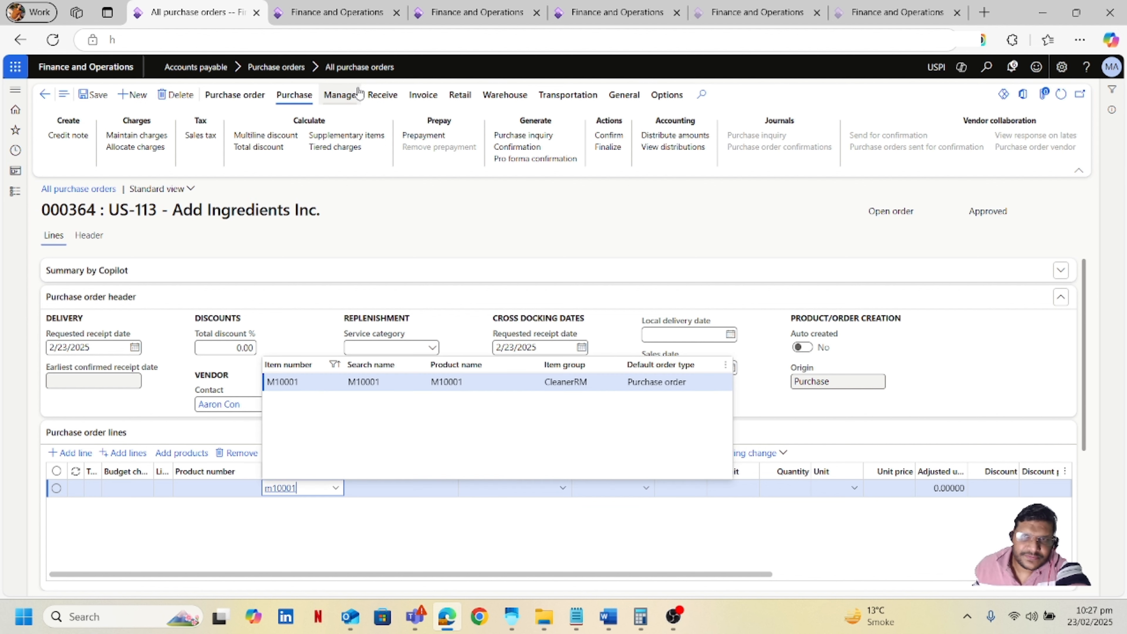
click(322, 381)
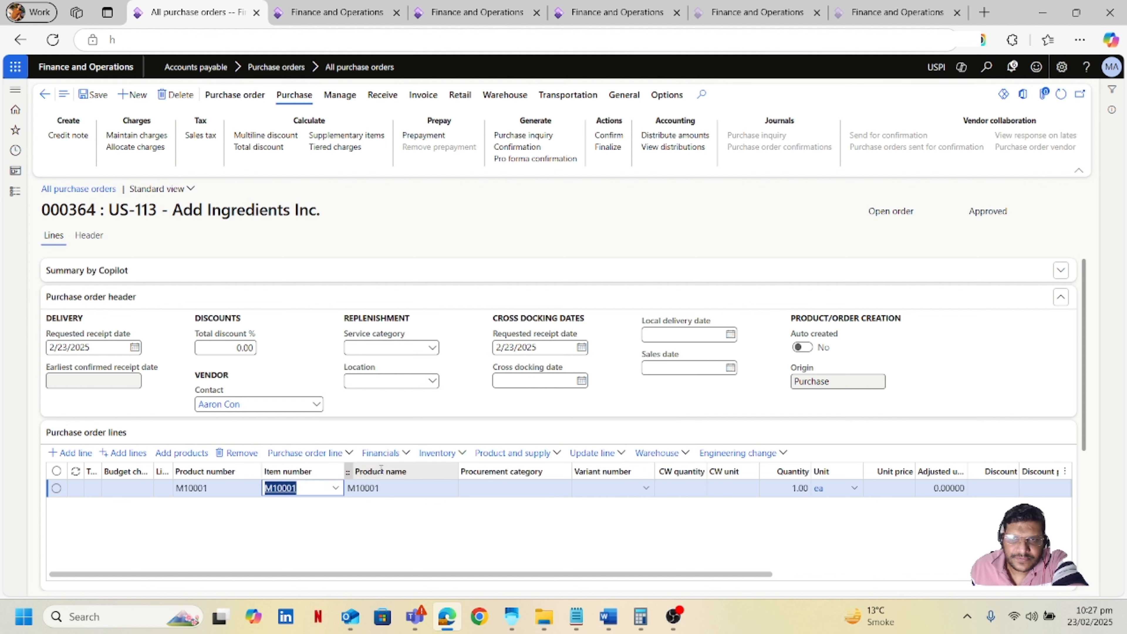
click(783, 488)
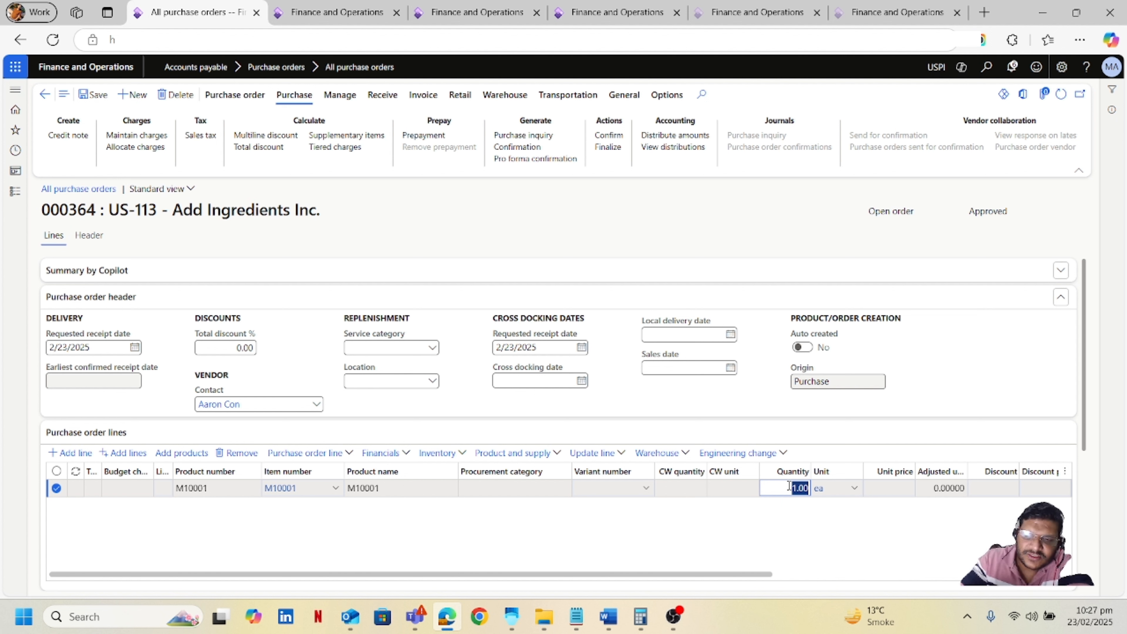
text(1)
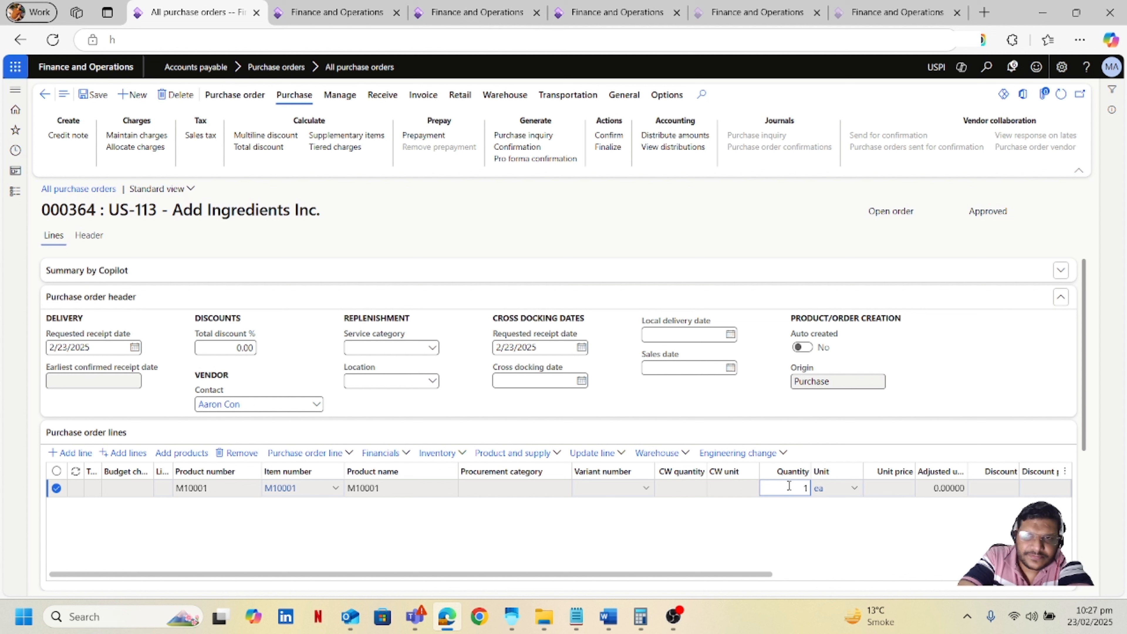
key(Tab)
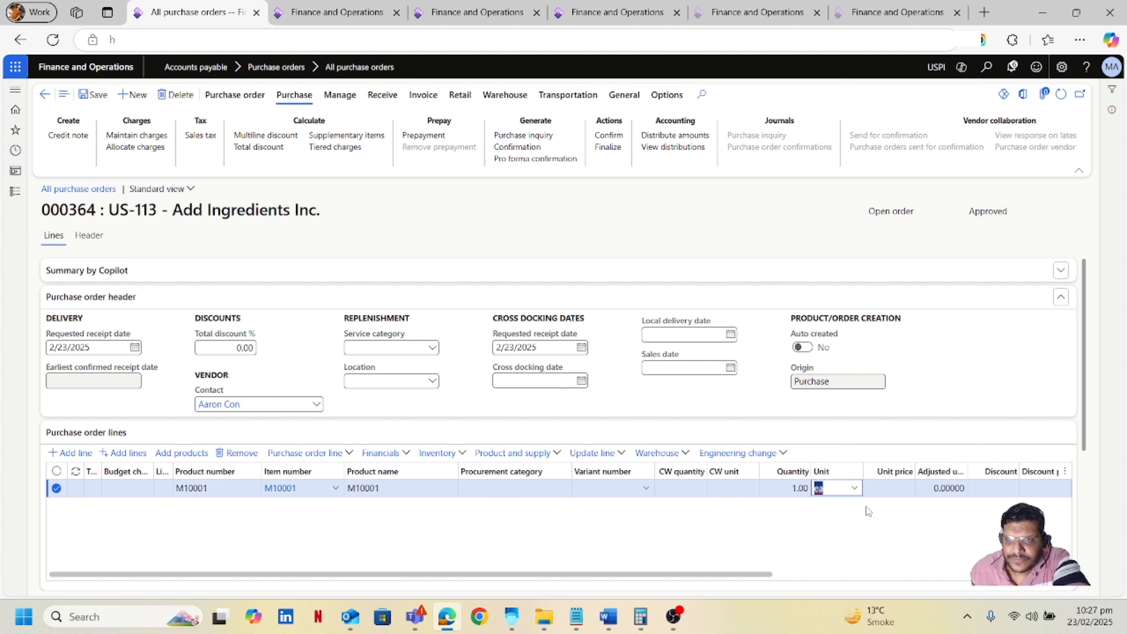
Set the line's unit to PL and its unit price to 100.
click(854, 488)
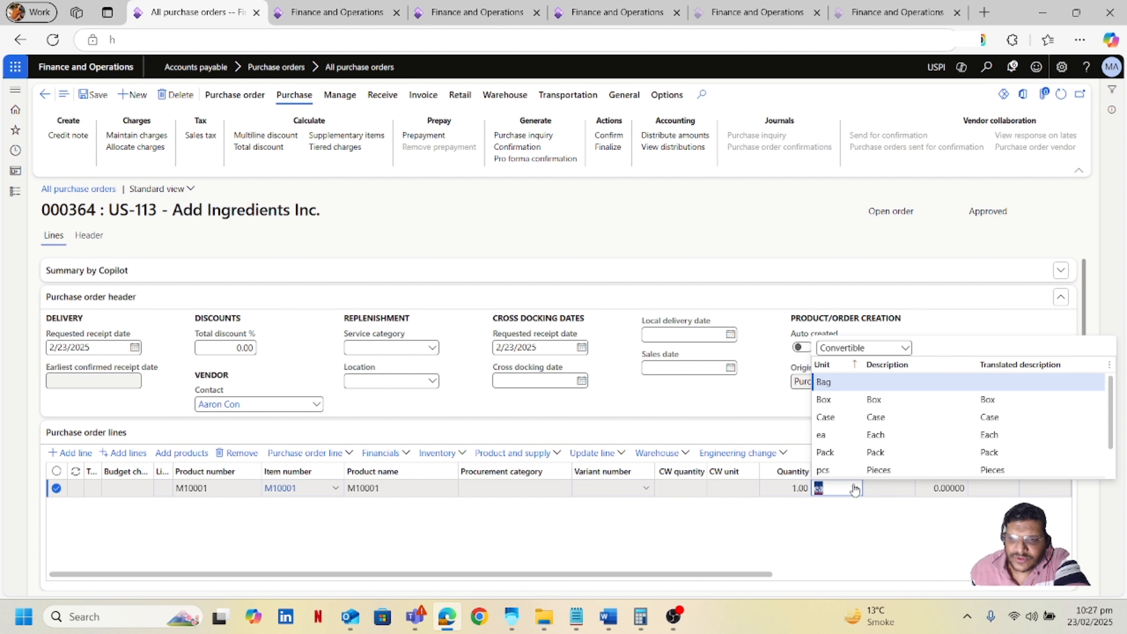
key(BackSpace)
text(pl)
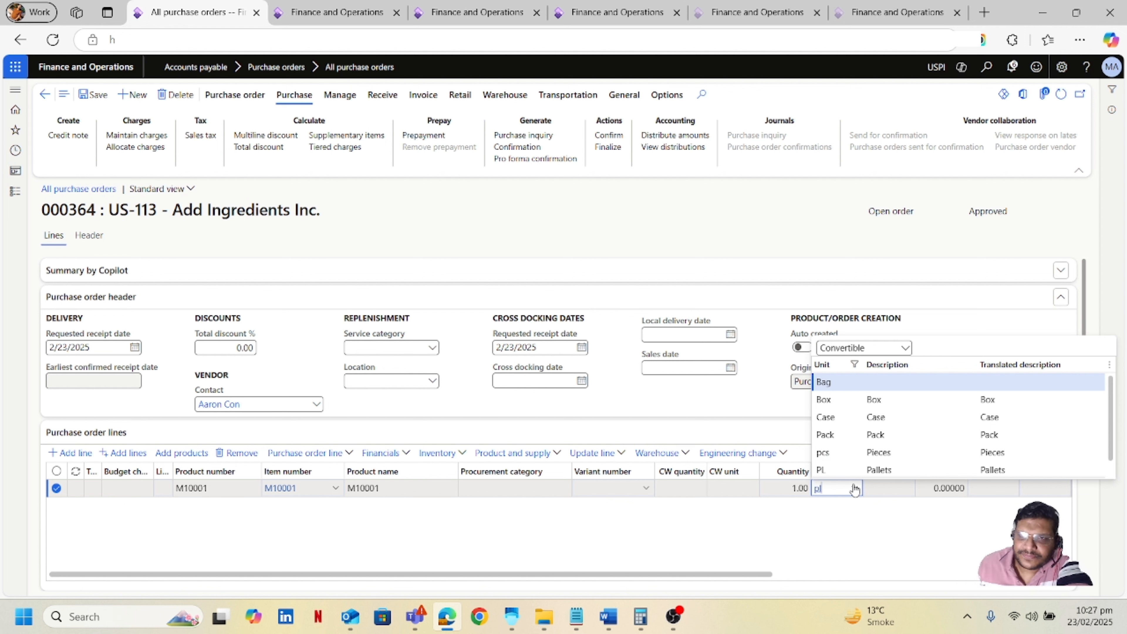
click(854, 471)
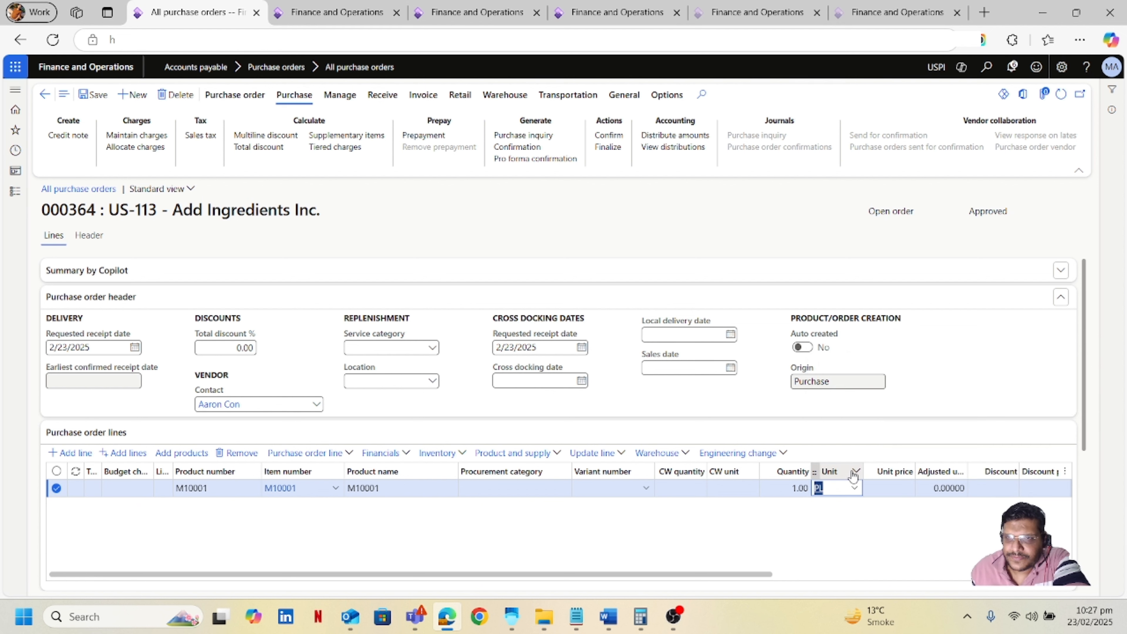
click(893, 488)
text(100)
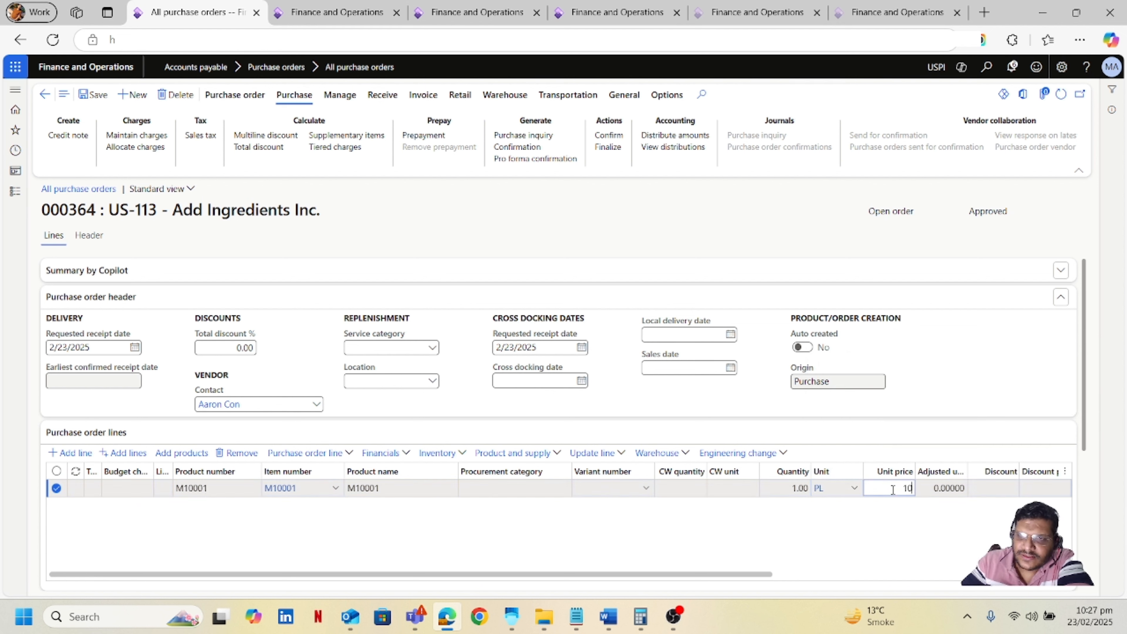
Save and confirm the purchase order.
click(766, 528)
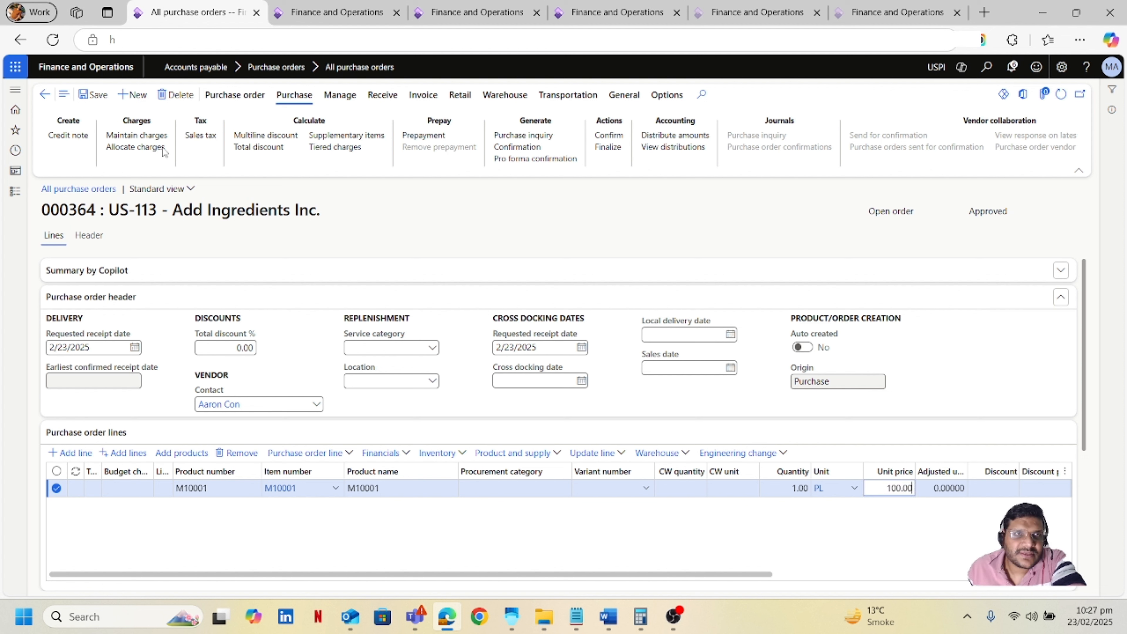
click(104, 96)
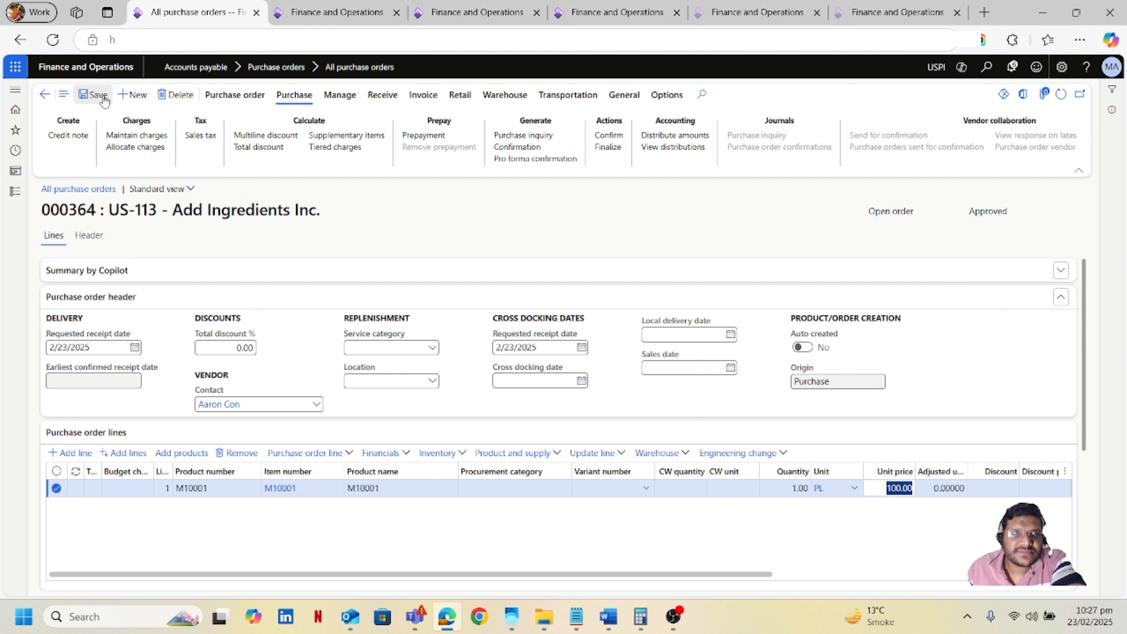
click(608, 136)
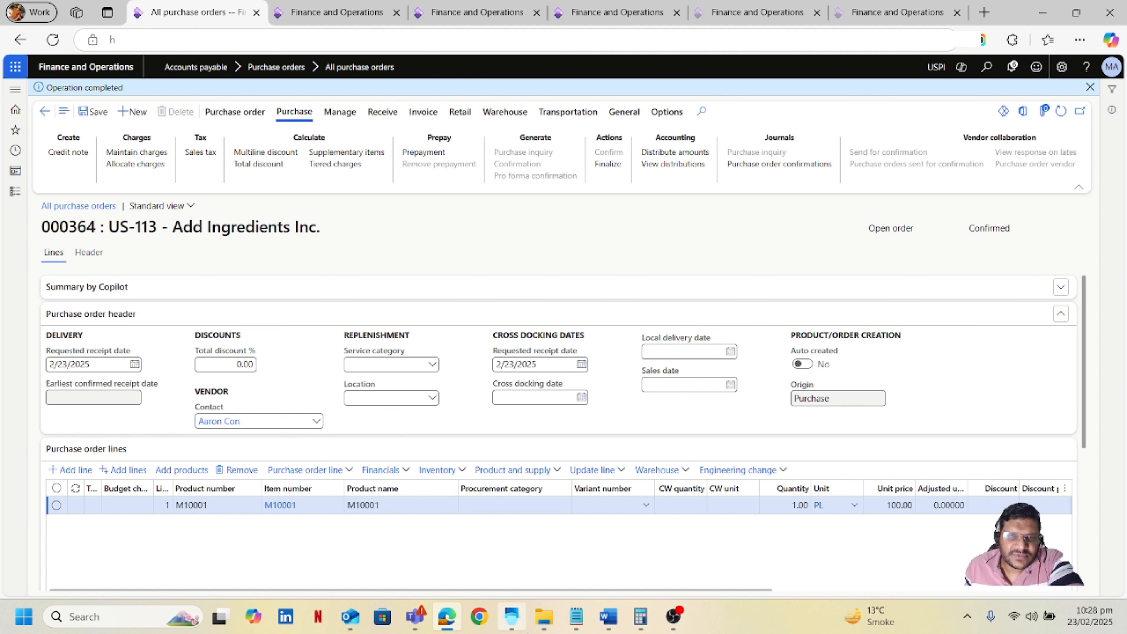
Start Container Receiving in the Warehouse Management app, then copy the purchase order number from the order.
click(512, 616)
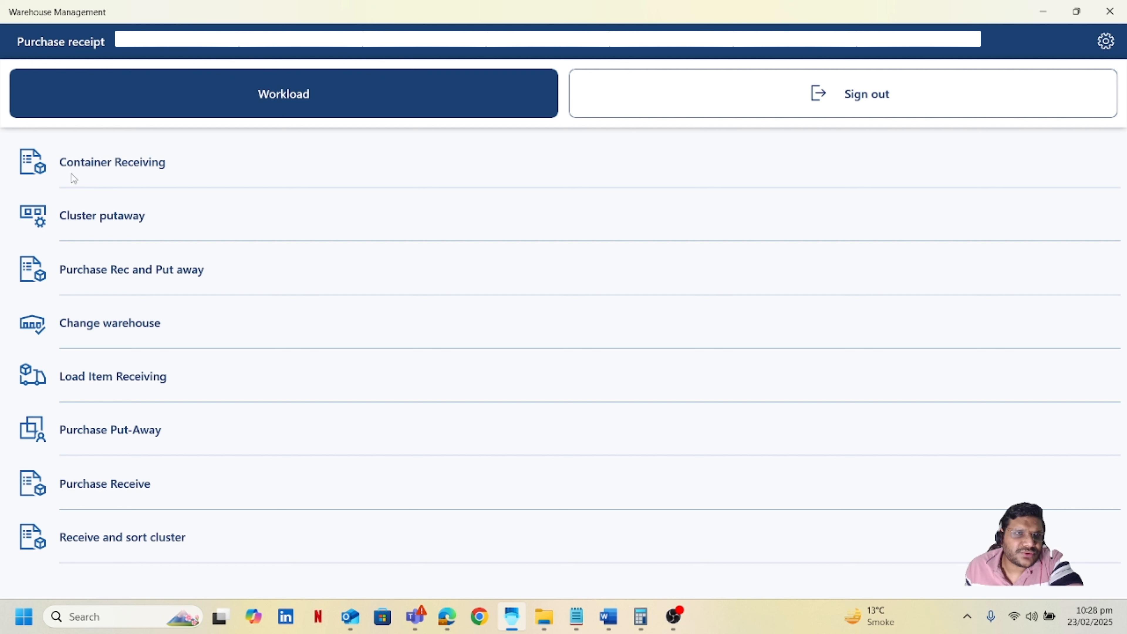
click(106, 173)
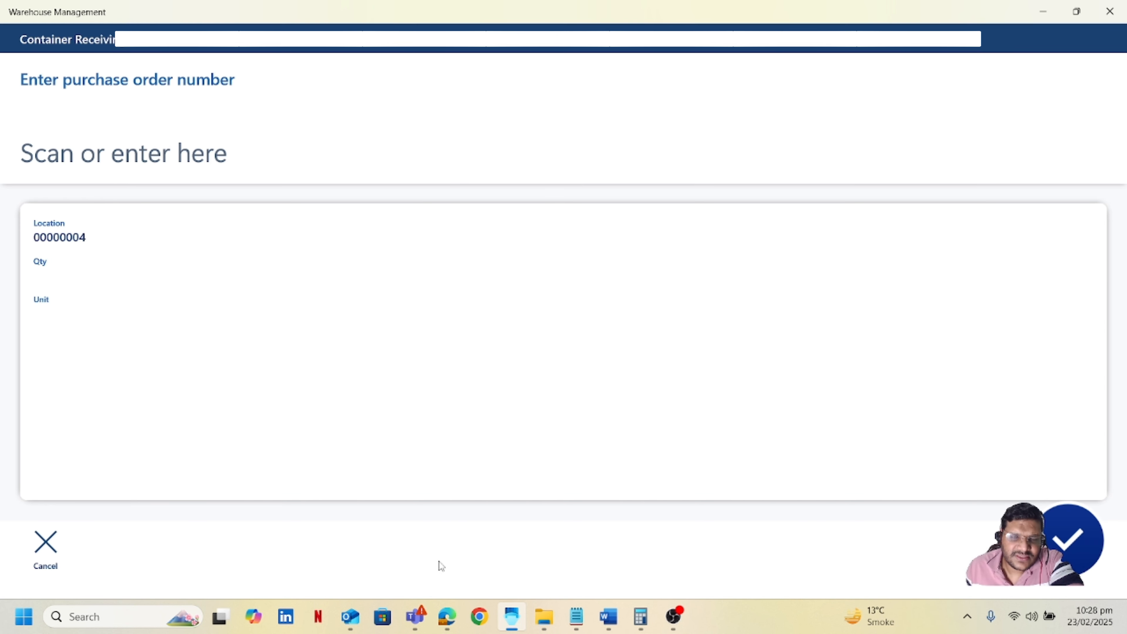
click(447, 617)
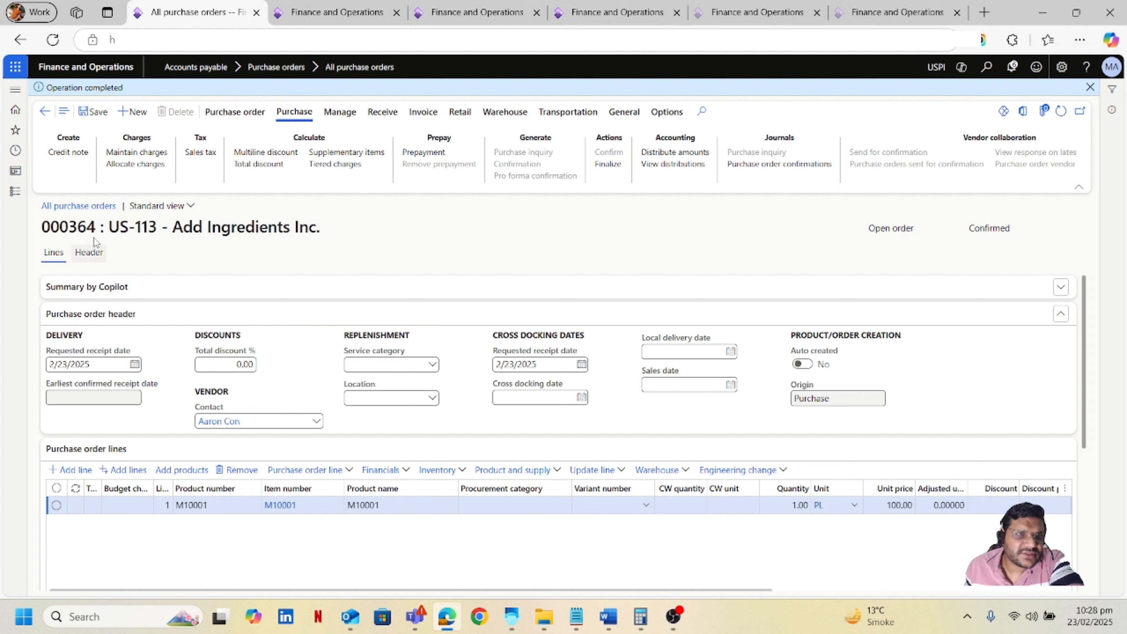
drag(95, 227, 36, 234)
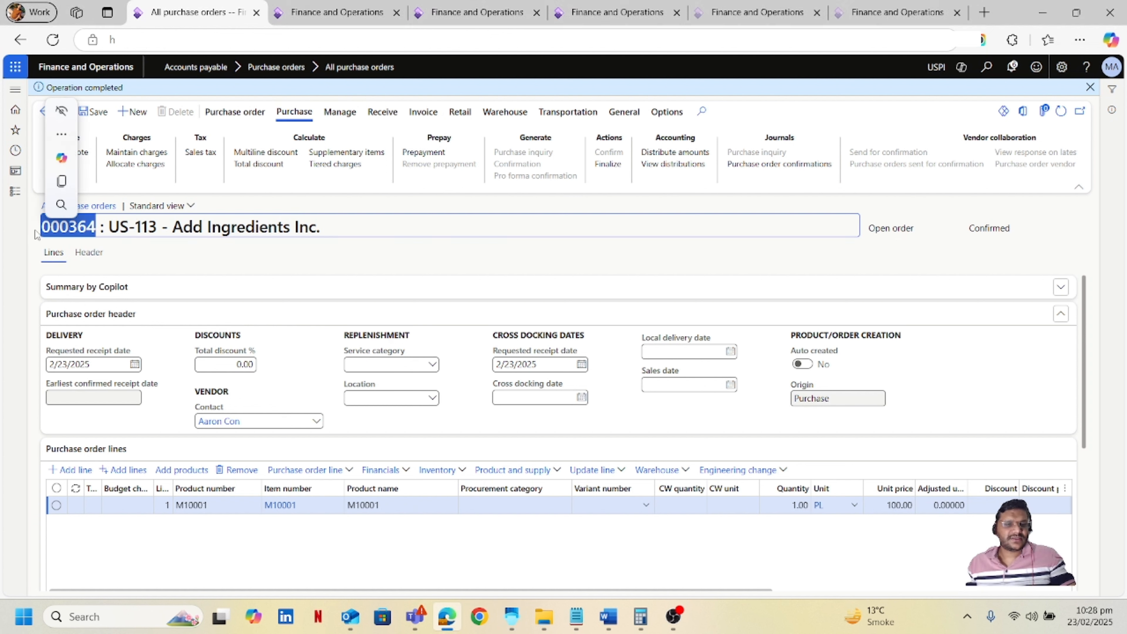
key(ctrl+c)
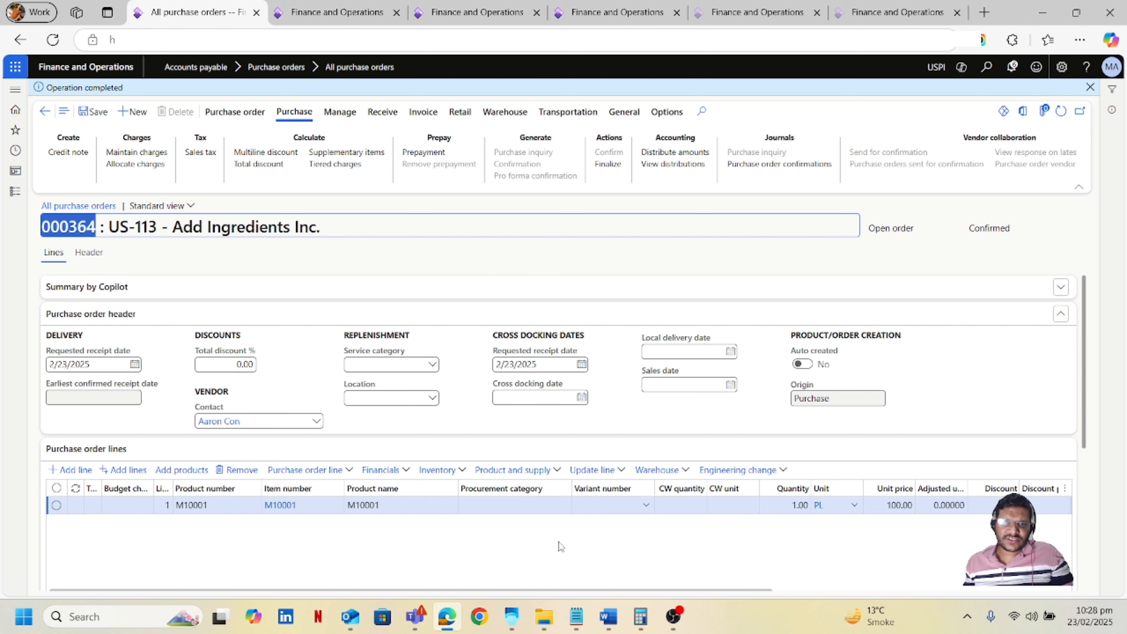
Switch to the Warehouse Management app and enter purchase order number 000364 for Container Receiving.
click(512, 615)
click(178, 154)
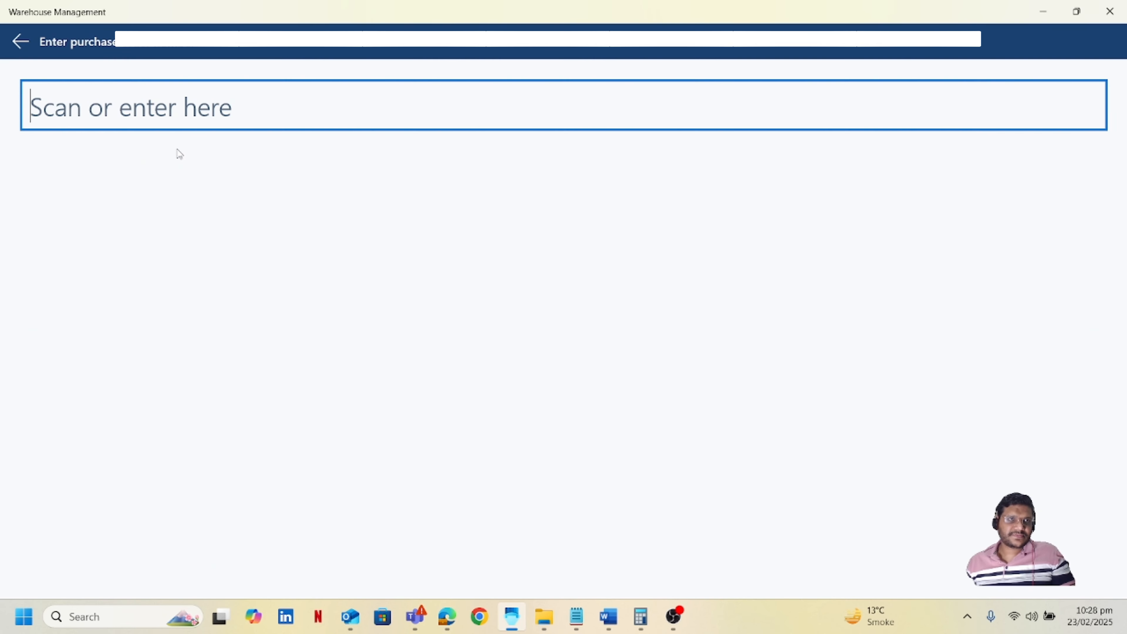
key(ctrl+v)
key(Return)
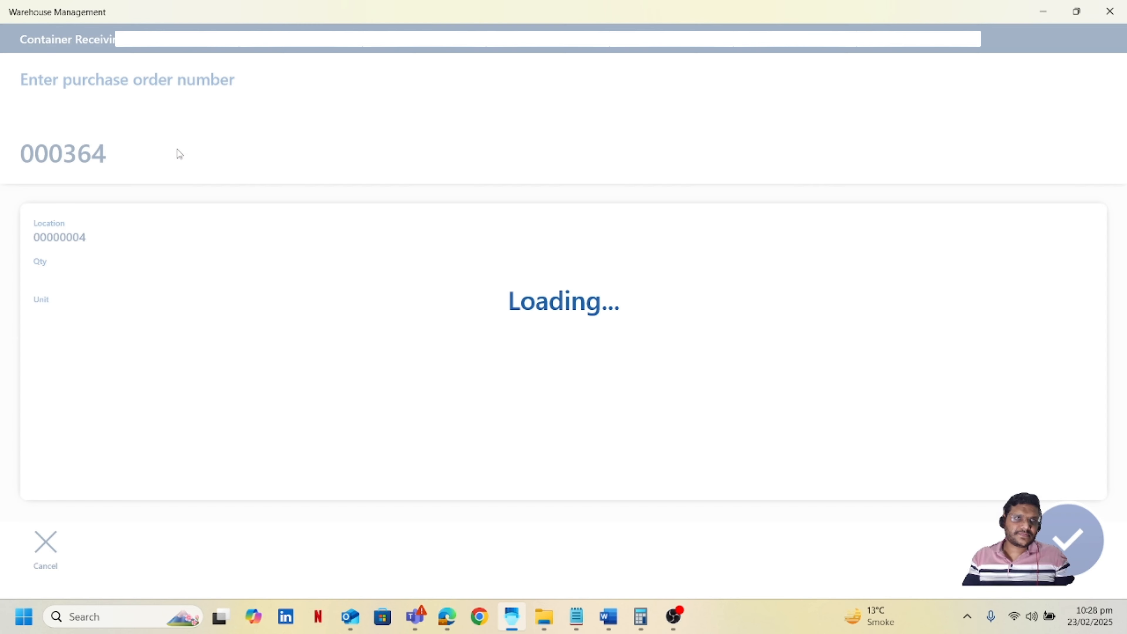
Receive item m10001 with quantity 1, confirm the values, and choose Pallet as the container type.
click(179, 153)
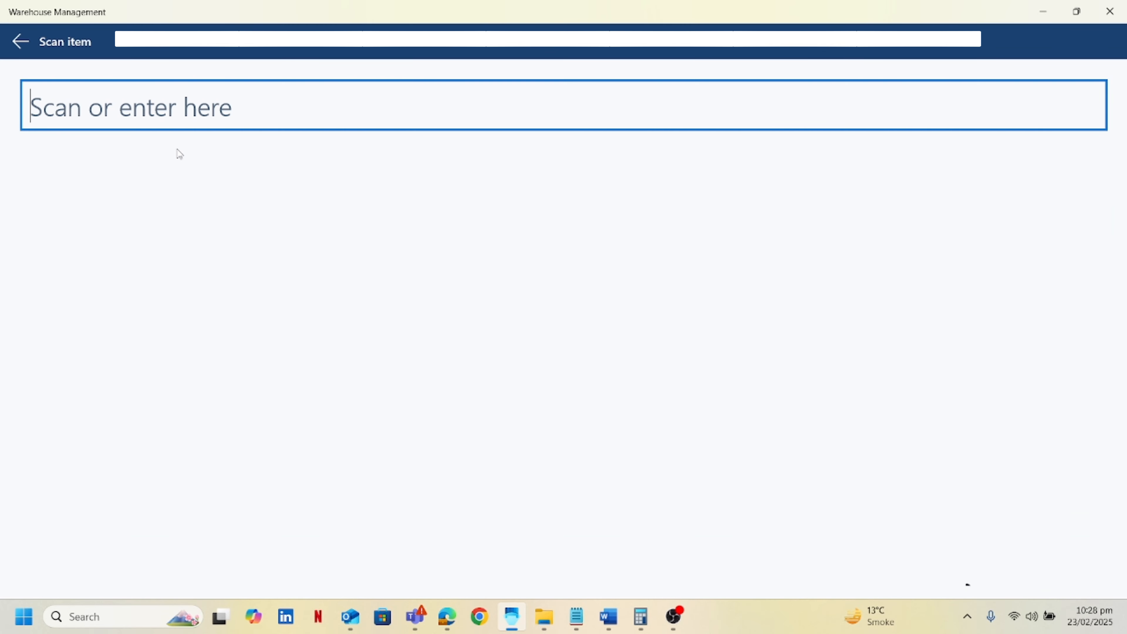
text(m10001)
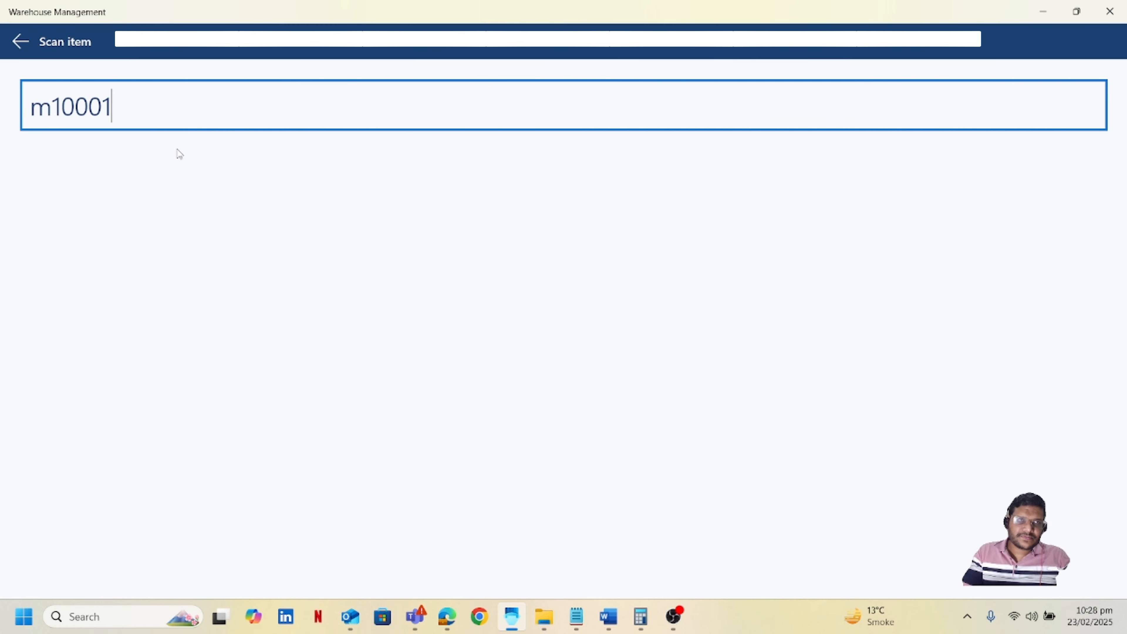
key(Return)
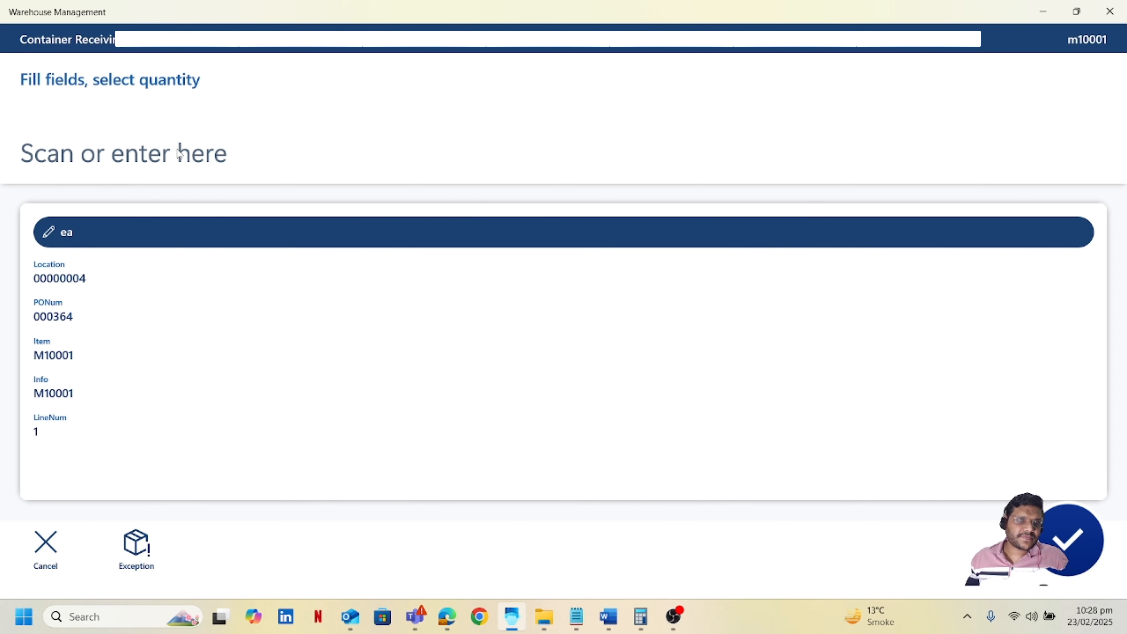
click(127, 161)
text(1)
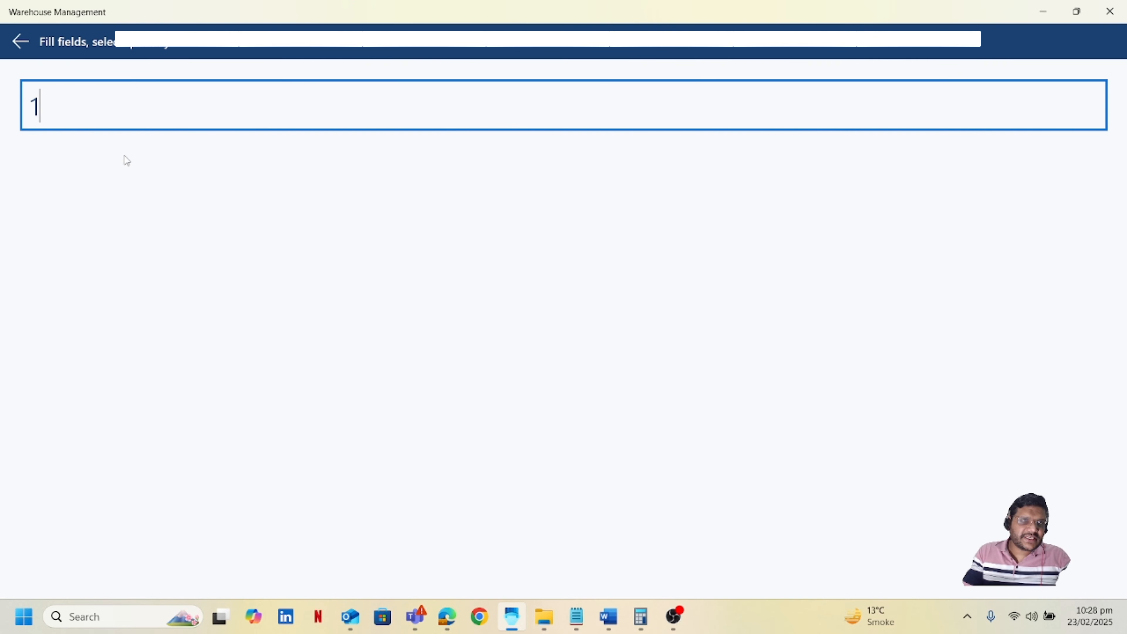
key(Return)
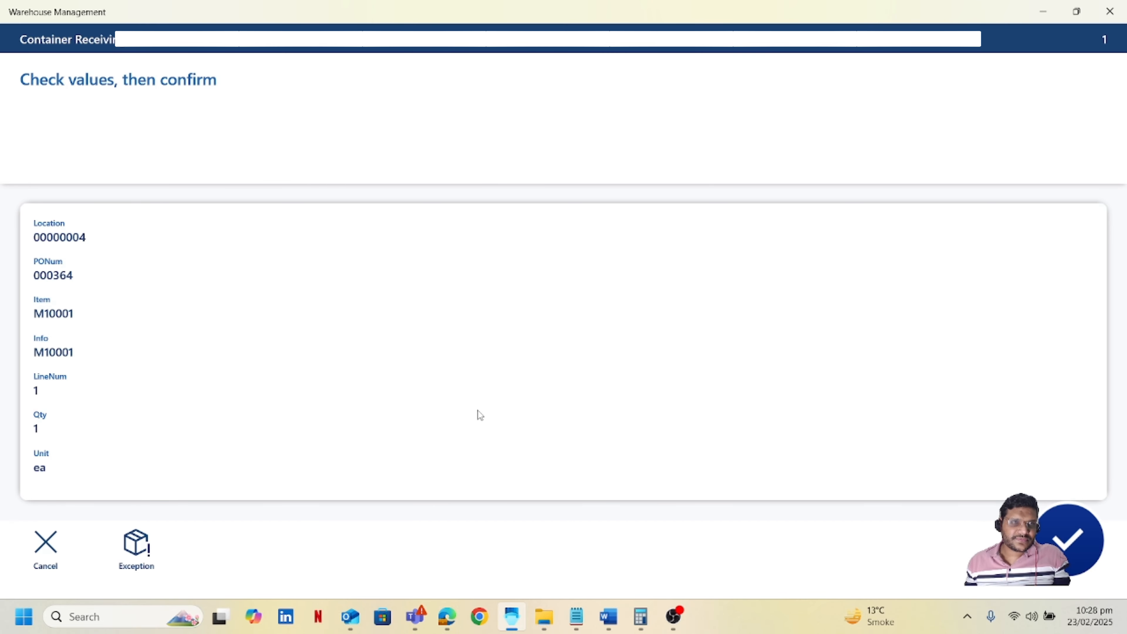
click(1061, 535)
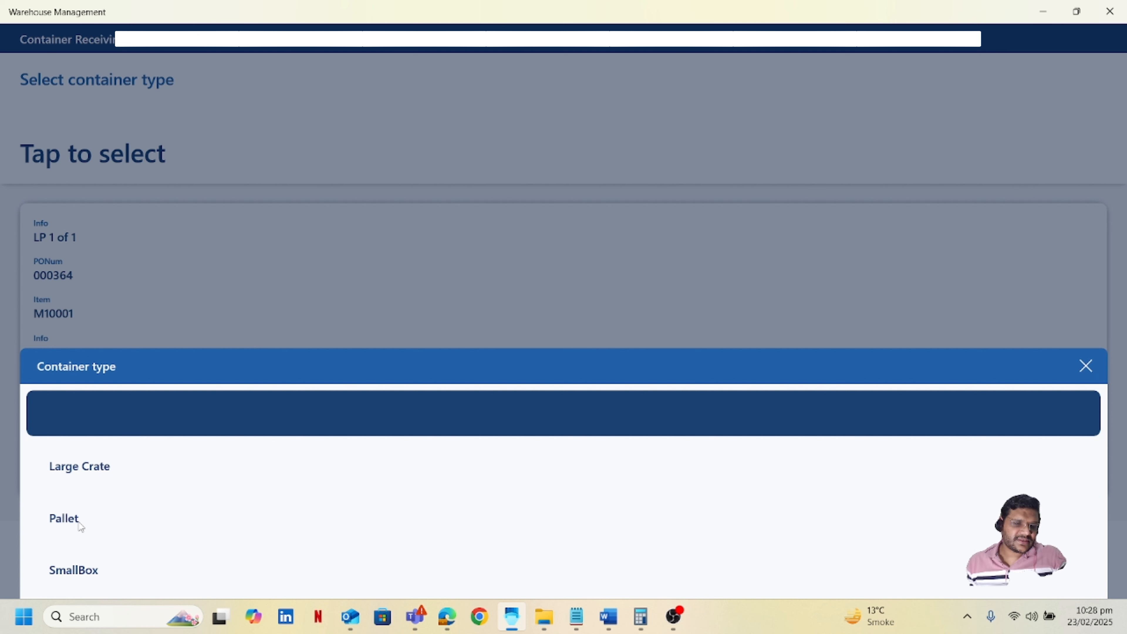
click(65, 519)
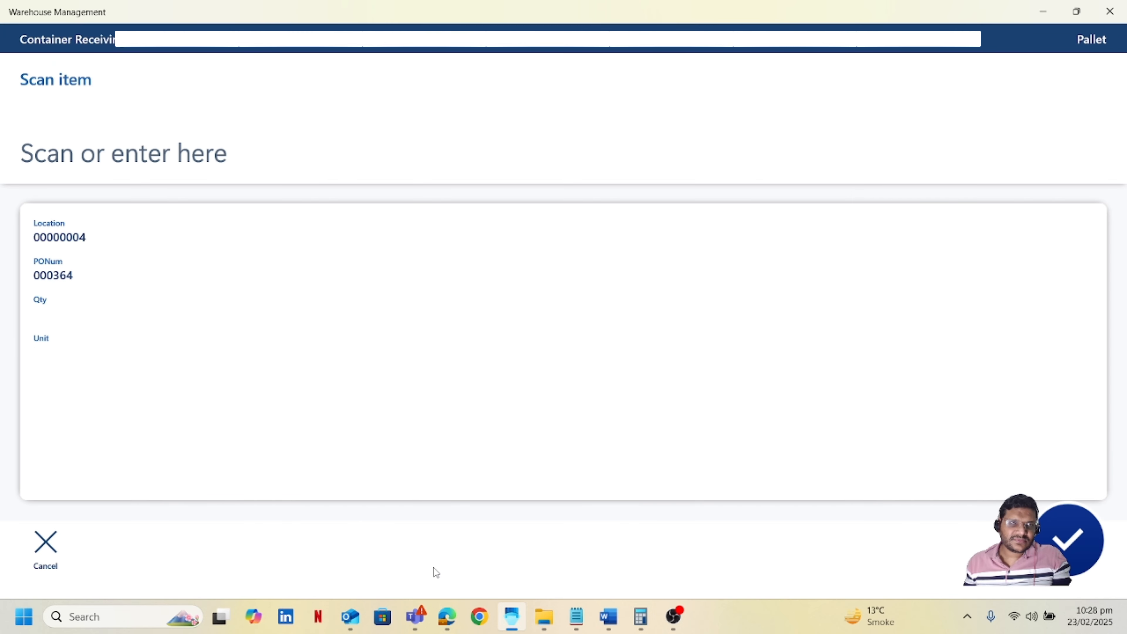
Back in the purchase order, refresh, open the line's warehouse work details, and copy the work ID USPI-000247.
click(448, 617)
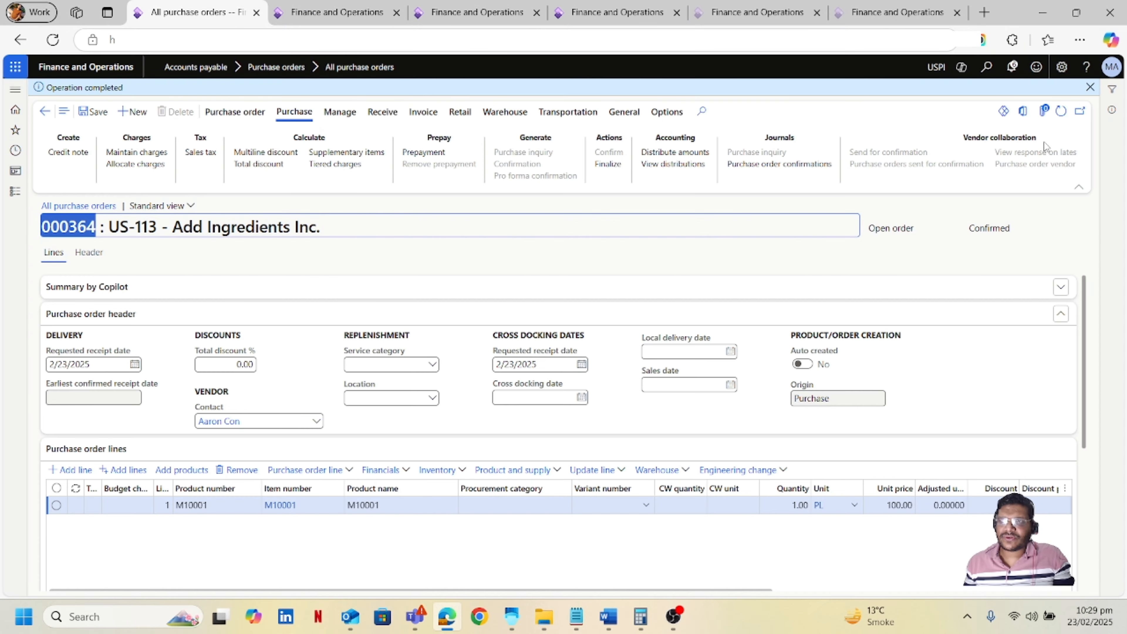
click(1062, 120)
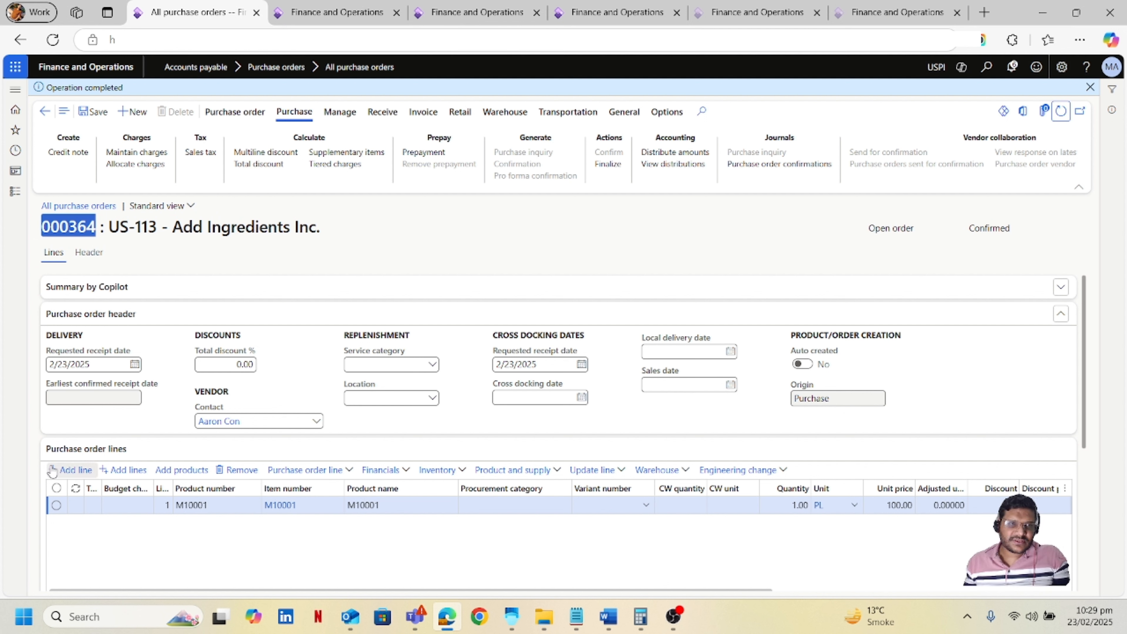
click(685, 469)
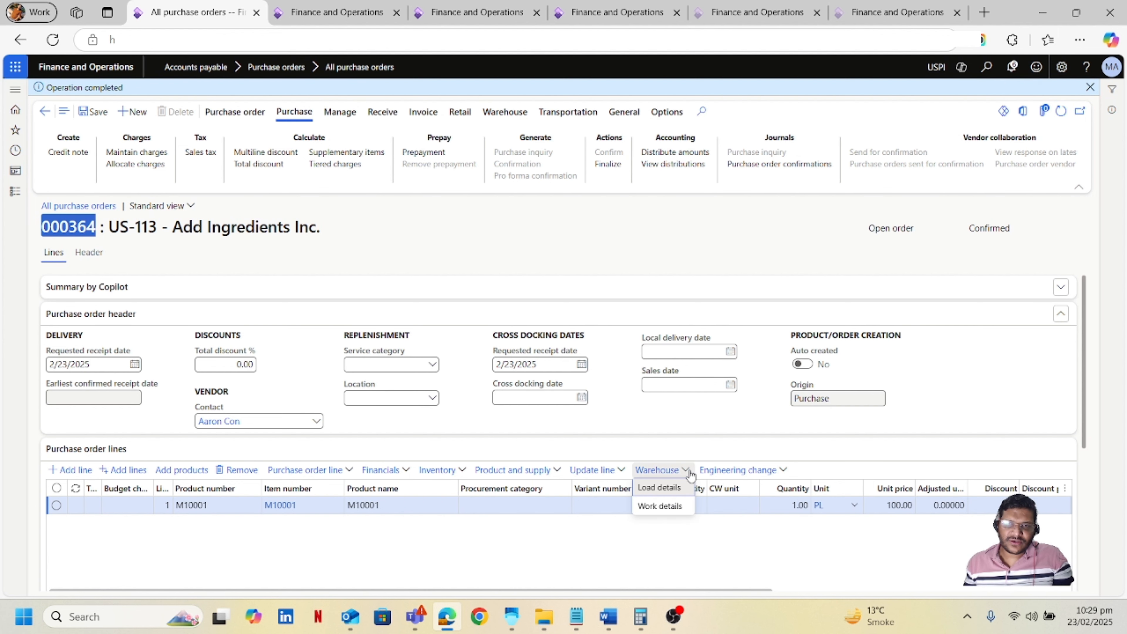
click(660, 508)
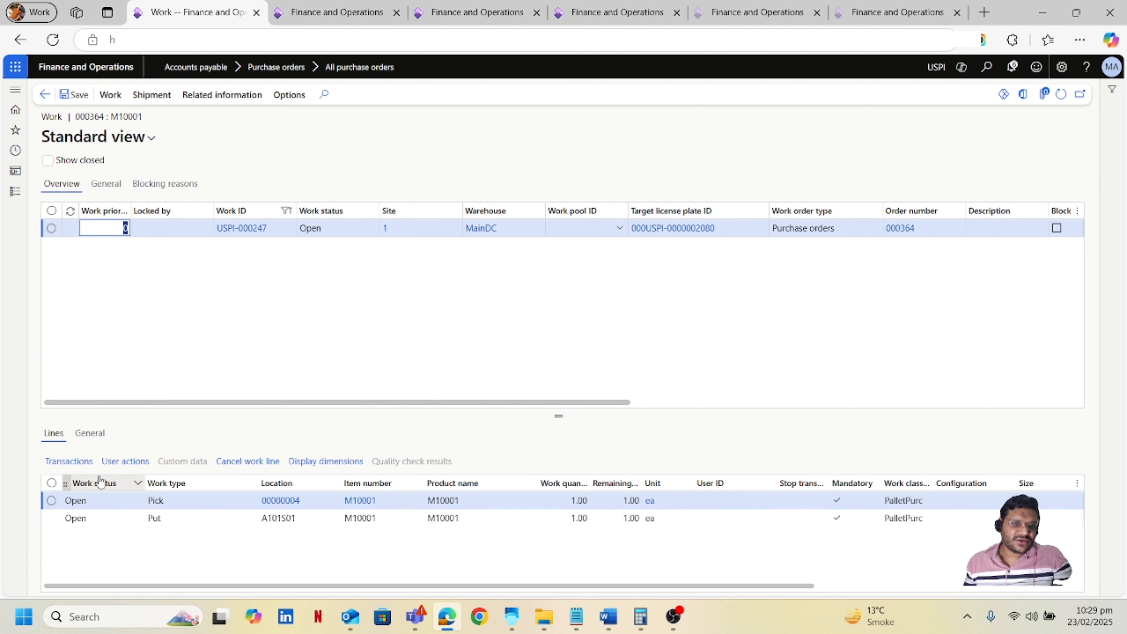
click(316, 336)
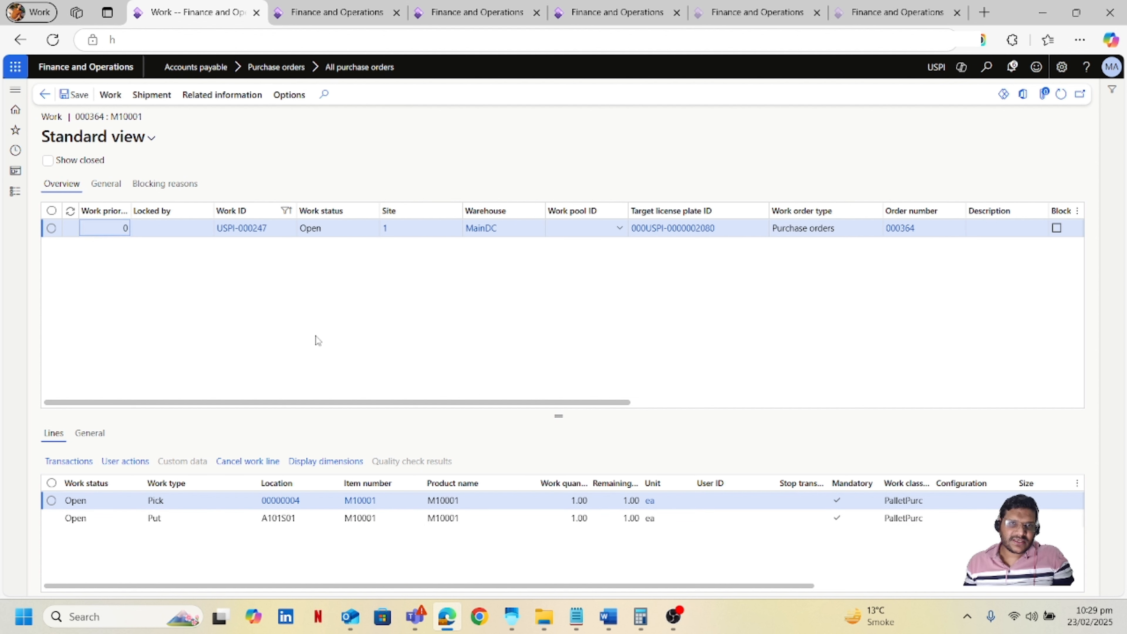
mouse_move(512, 618)
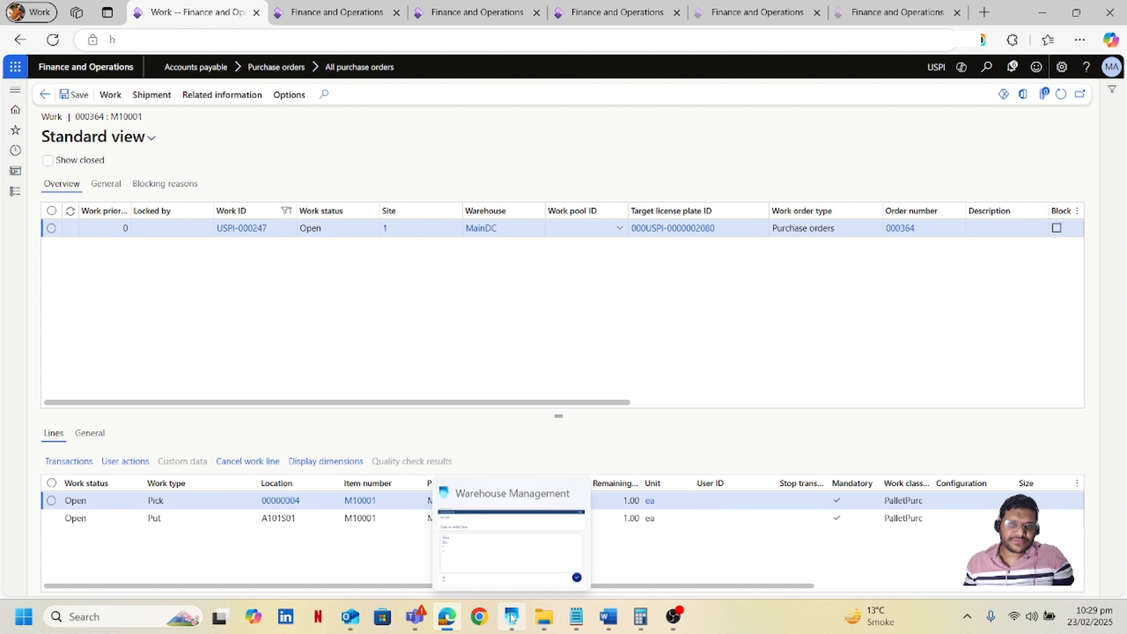
click(276, 228)
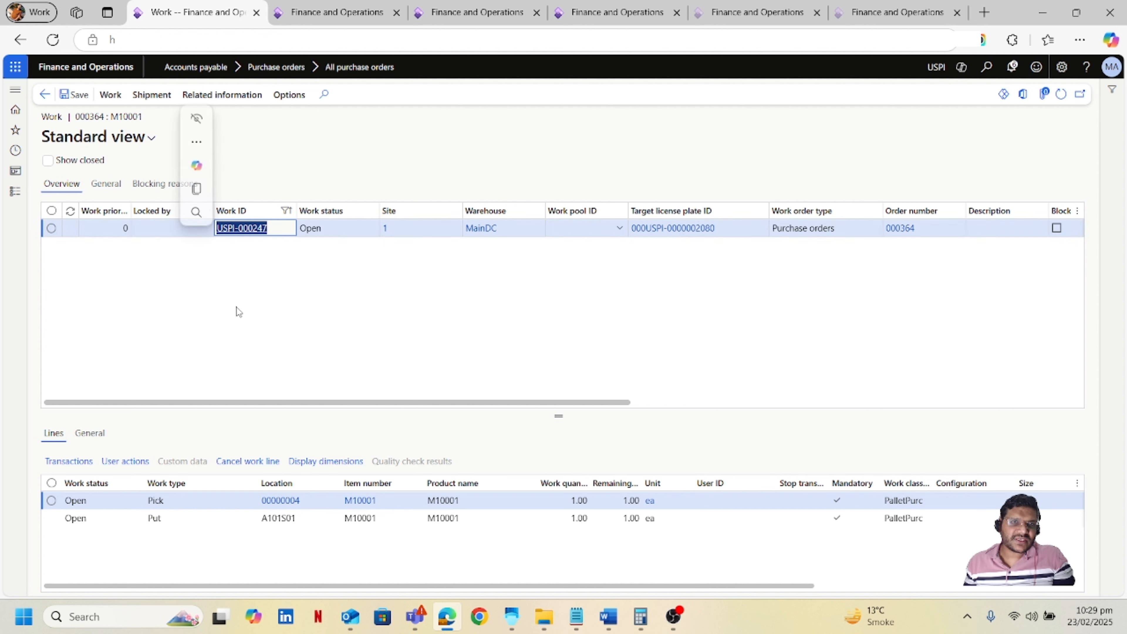
In the Warehouse Management app, start Purchase Put-Away and enter work ID USPI-000247.
click(524, 622)
click(47, 550)
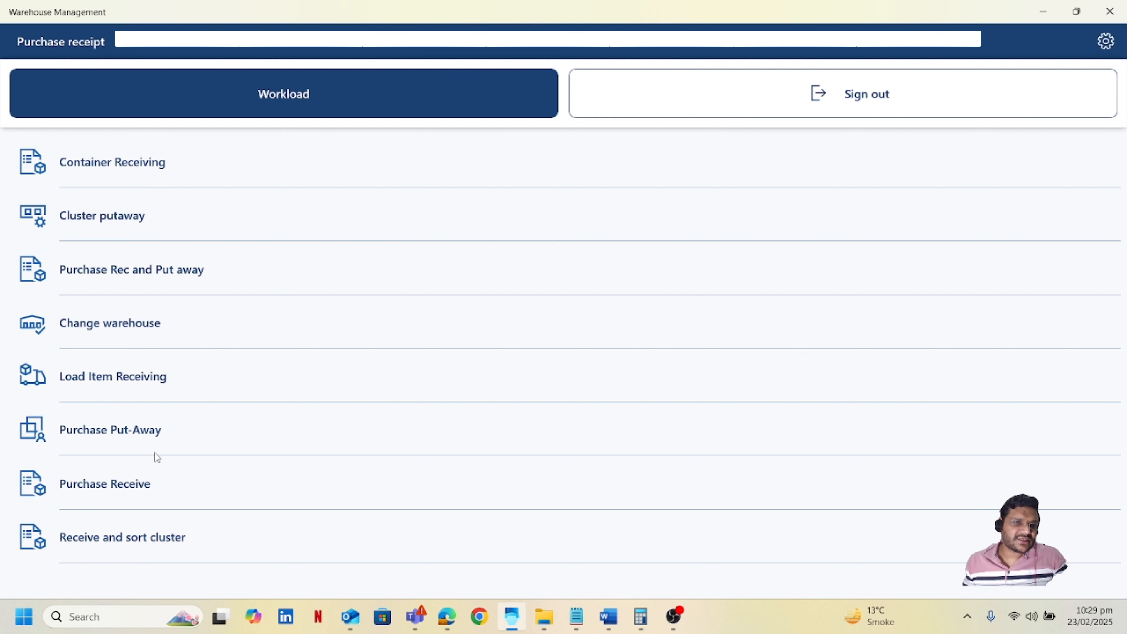
click(123, 442)
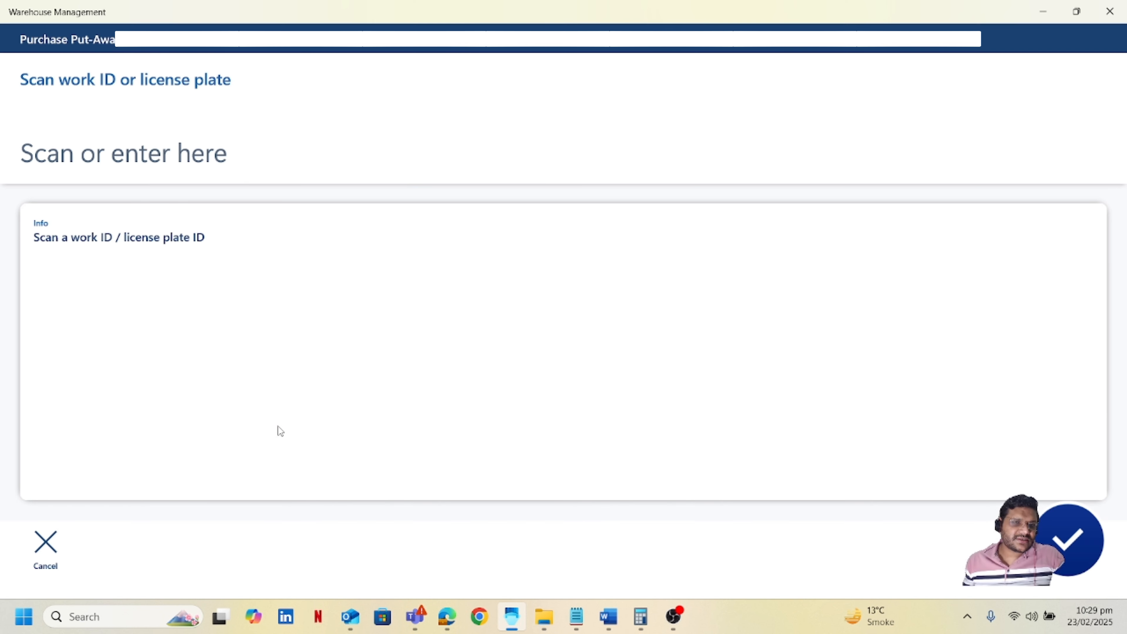
click(209, 160)
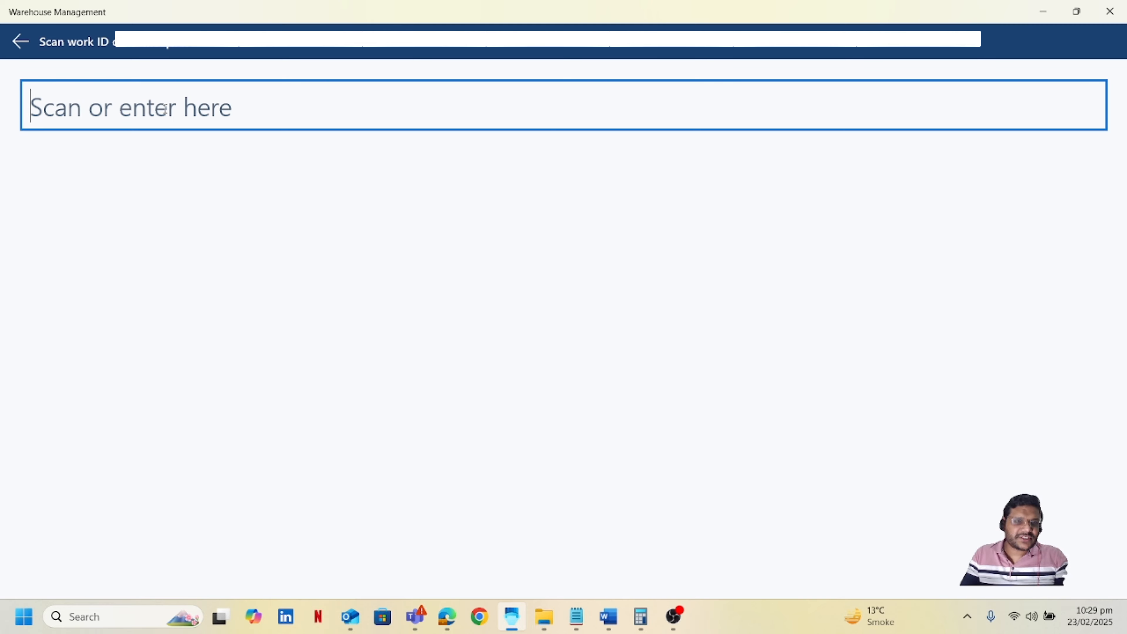
key(ctrl+v)
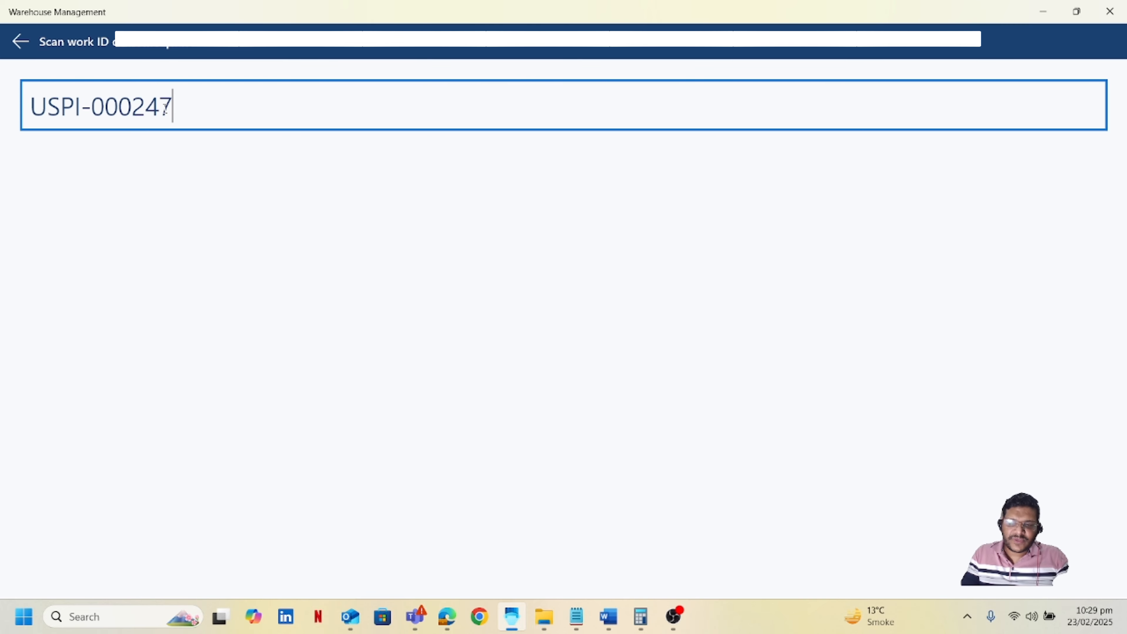
key(Return)
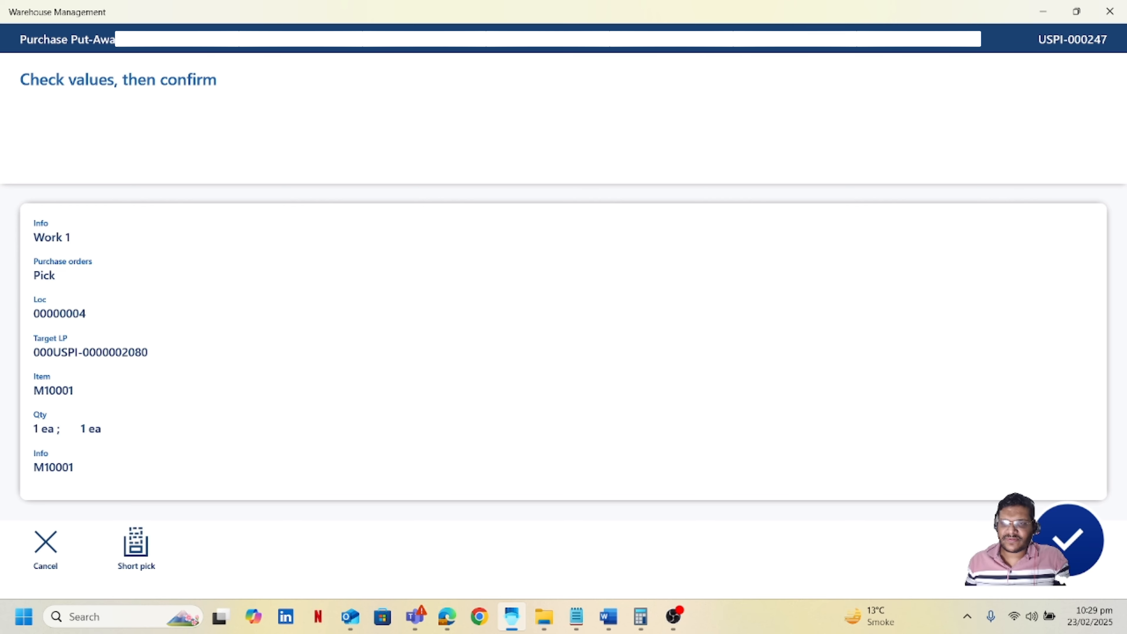
Confirm the pick and then the put to complete the put-away work.
click(1062, 547)
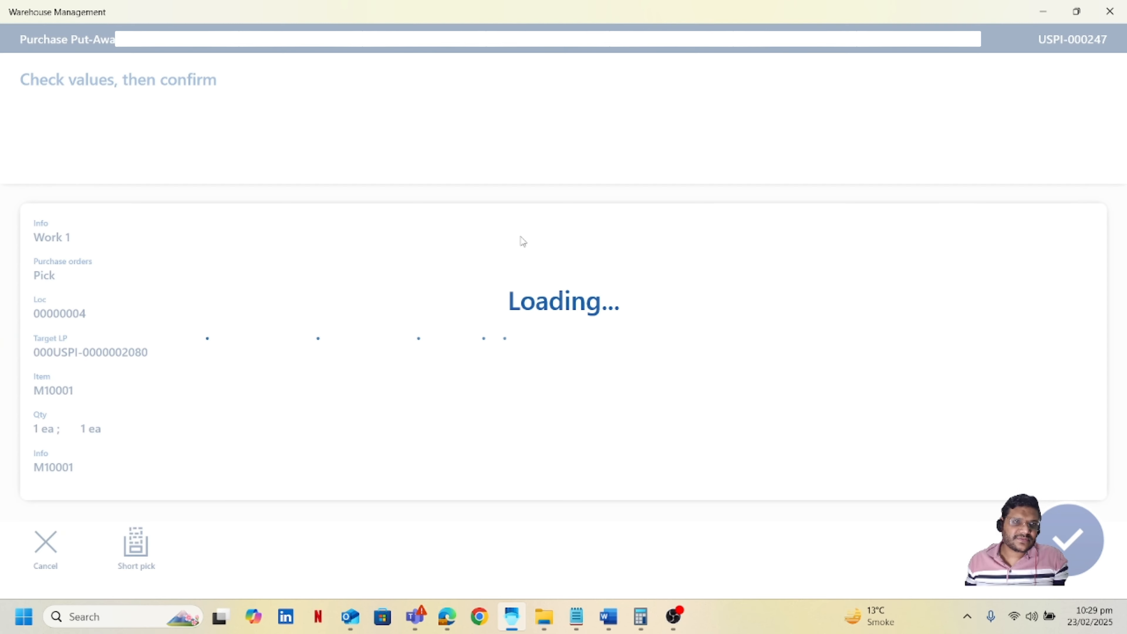
click(52, 554)
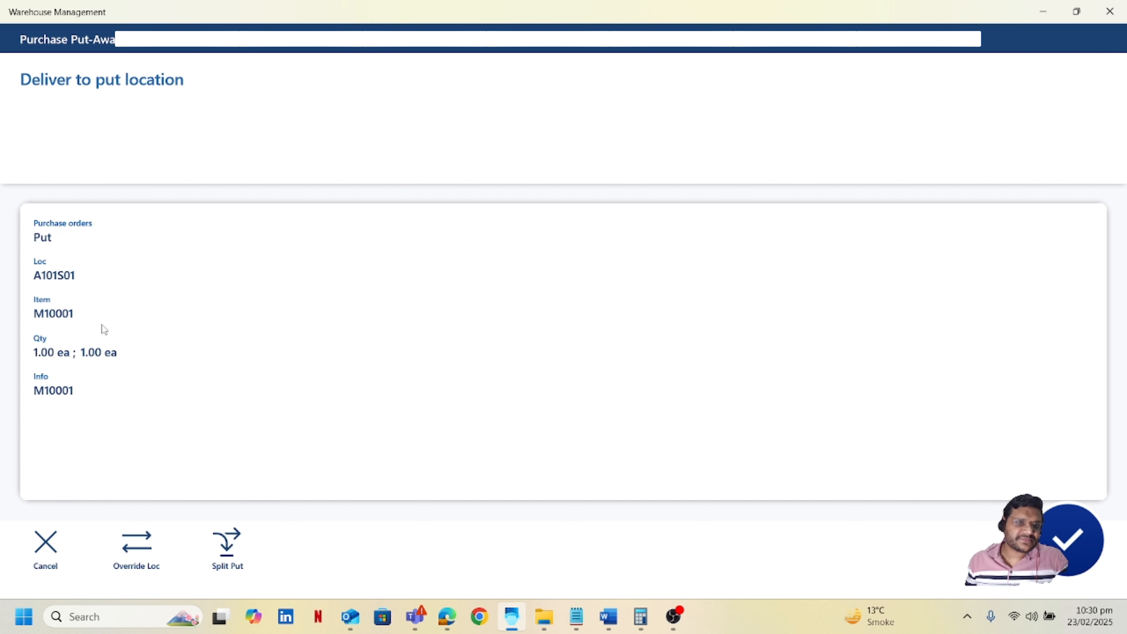
click(1068, 540)
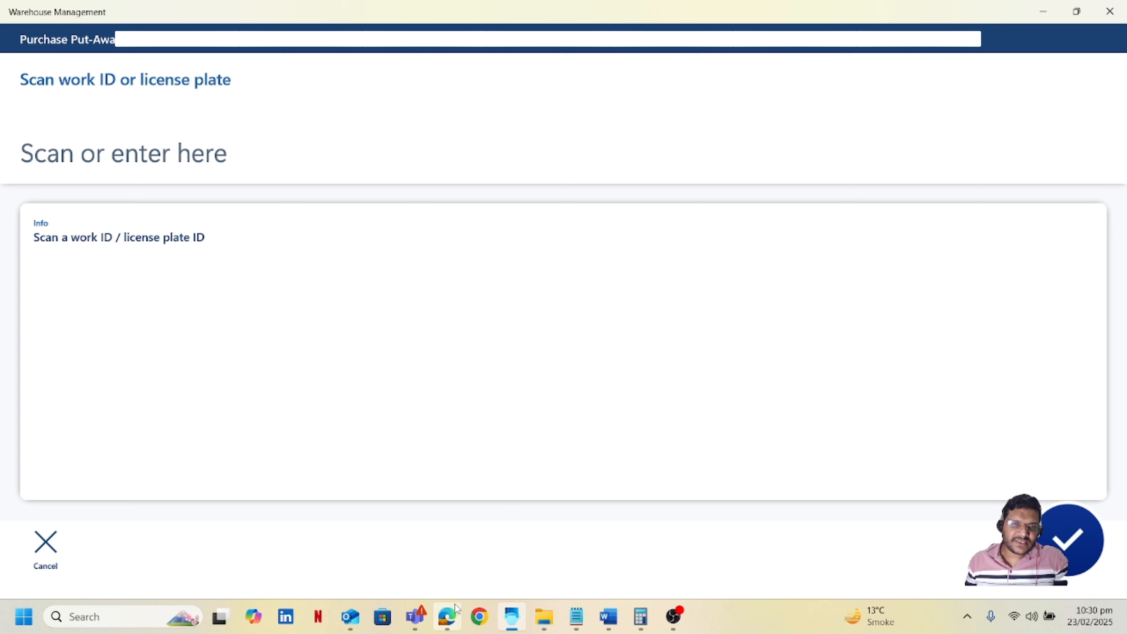
Return to the work details and refresh them to review the work status.
click(457, 618)
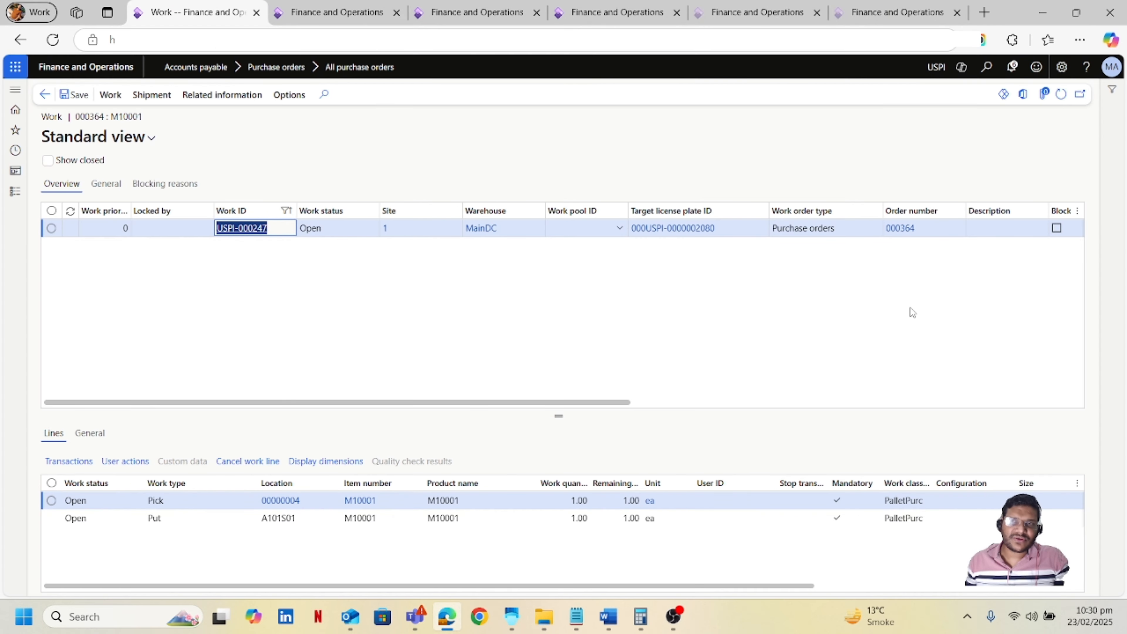
click(1061, 97)
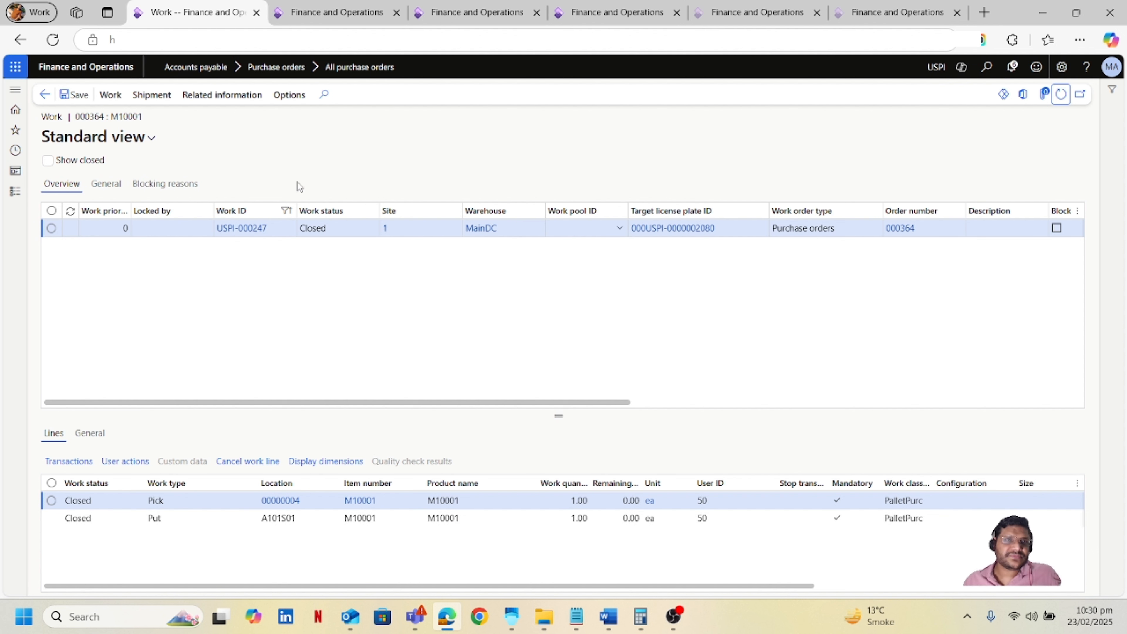
Open All purchase orders and start a new purchase order for vendor account CN-001.
click(15, 191)
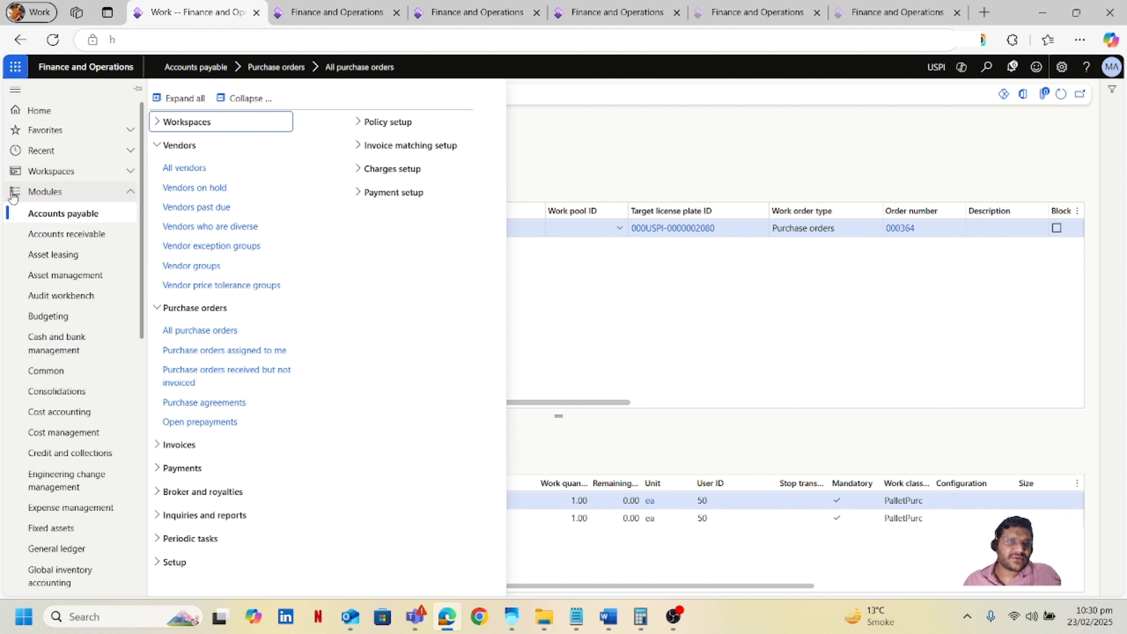
click(224, 330)
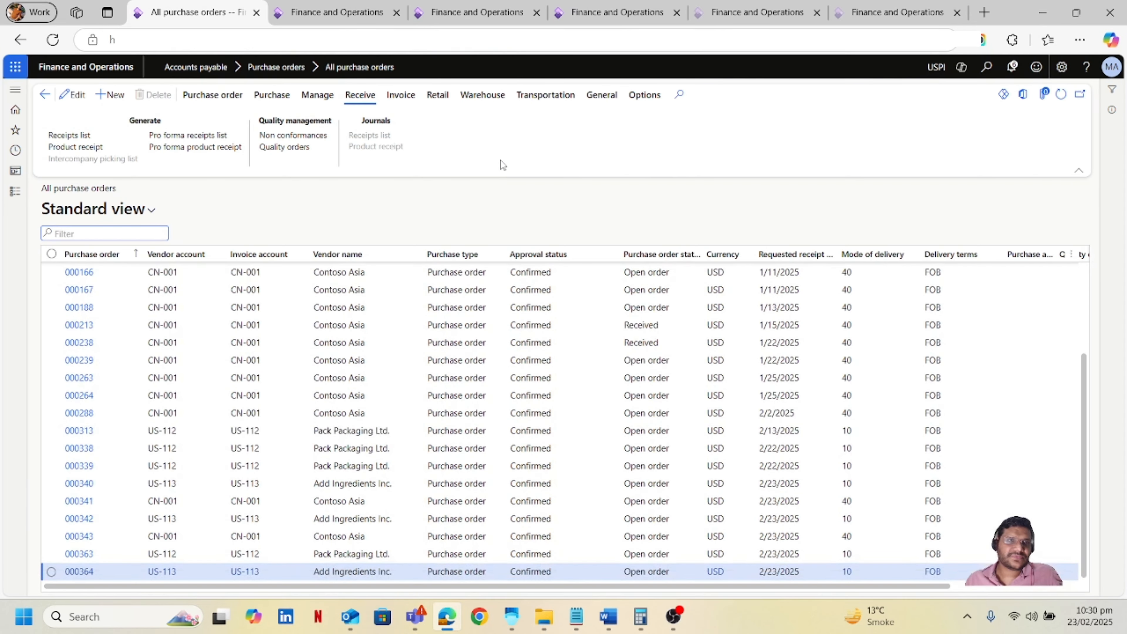
click(107, 95)
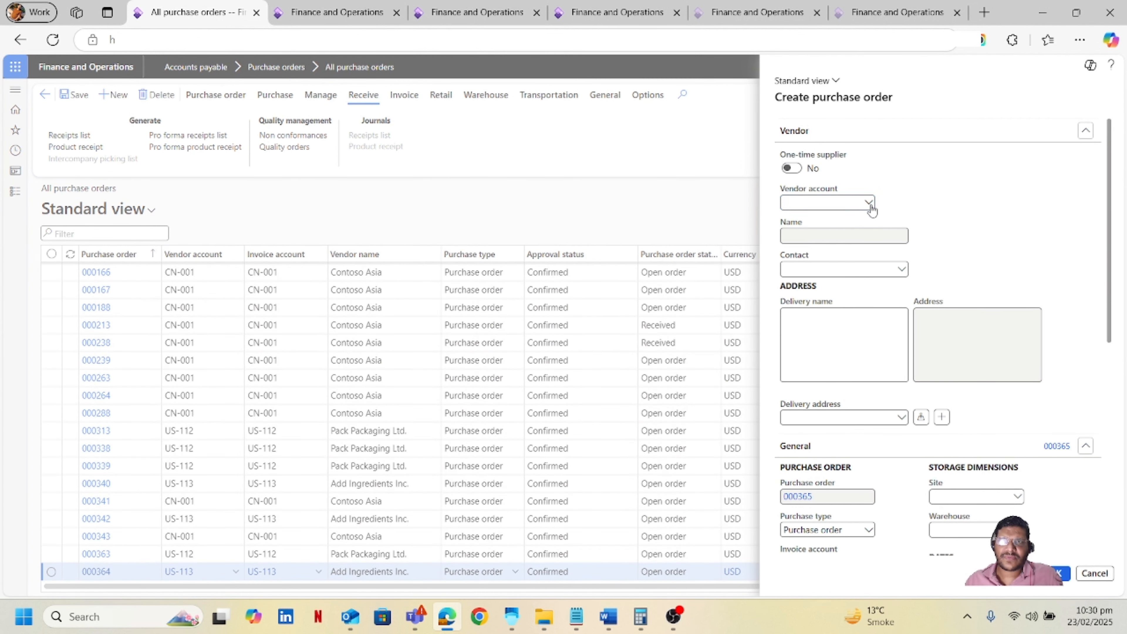
click(870, 205)
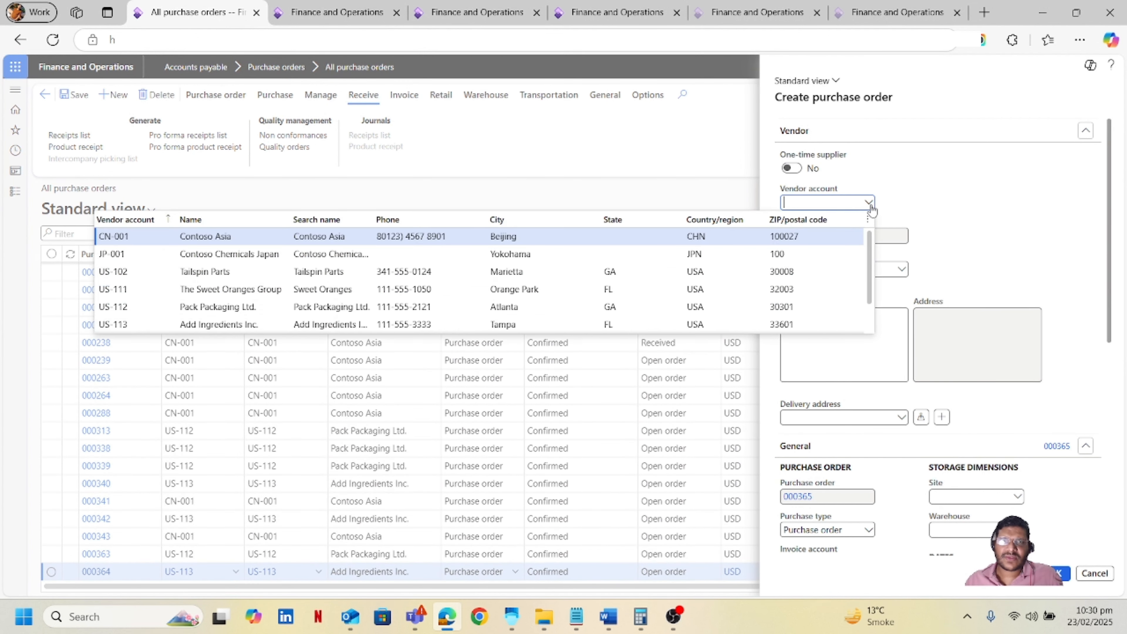
click(461, 245)
Clear the site, set the warehouse to MainDC, and confirm creating the purchase order.
scroll(965, 399, down, 3)
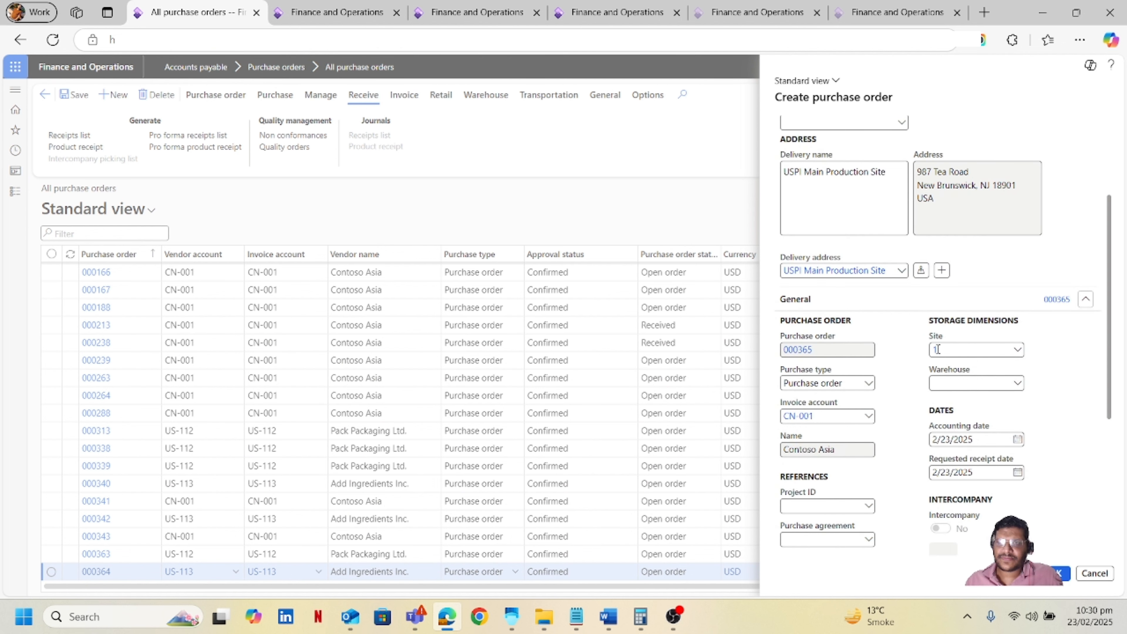
drag(965, 349, 857, 379)
key(BackSpace)
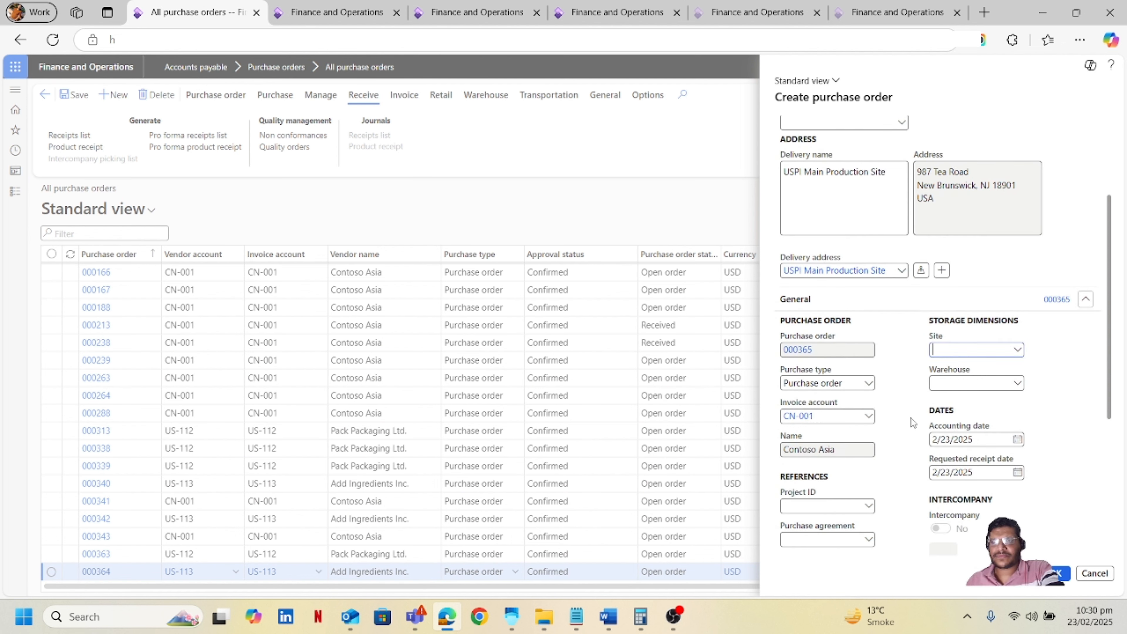
click(941, 382)
text(m)
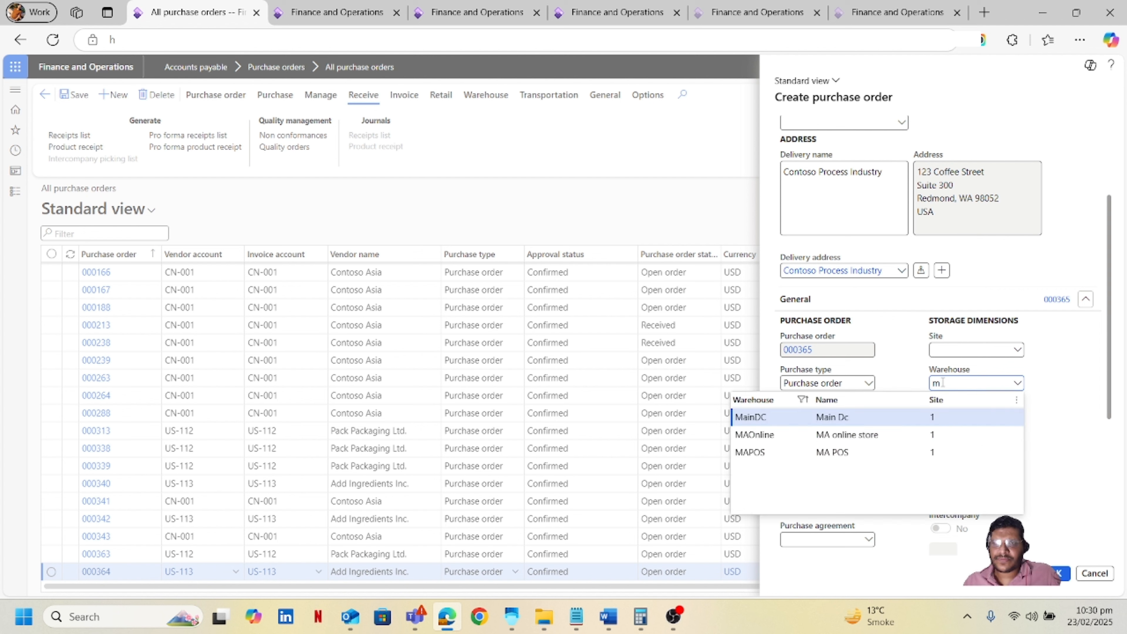
click(822, 419)
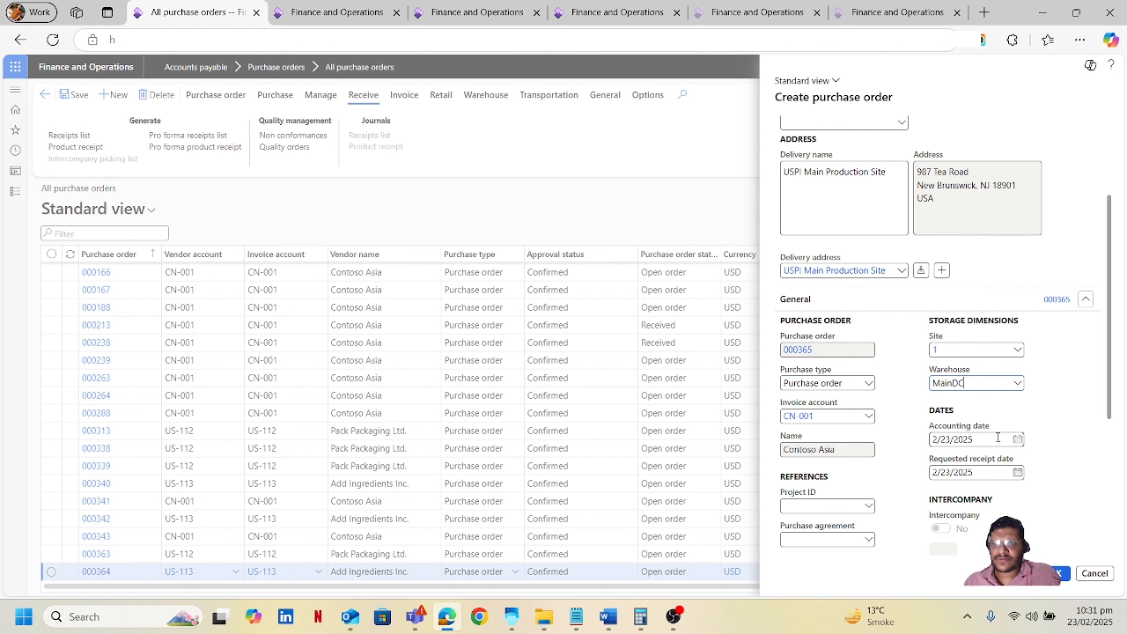
scroll(1045, 443, down, 5)
click(1059, 577)
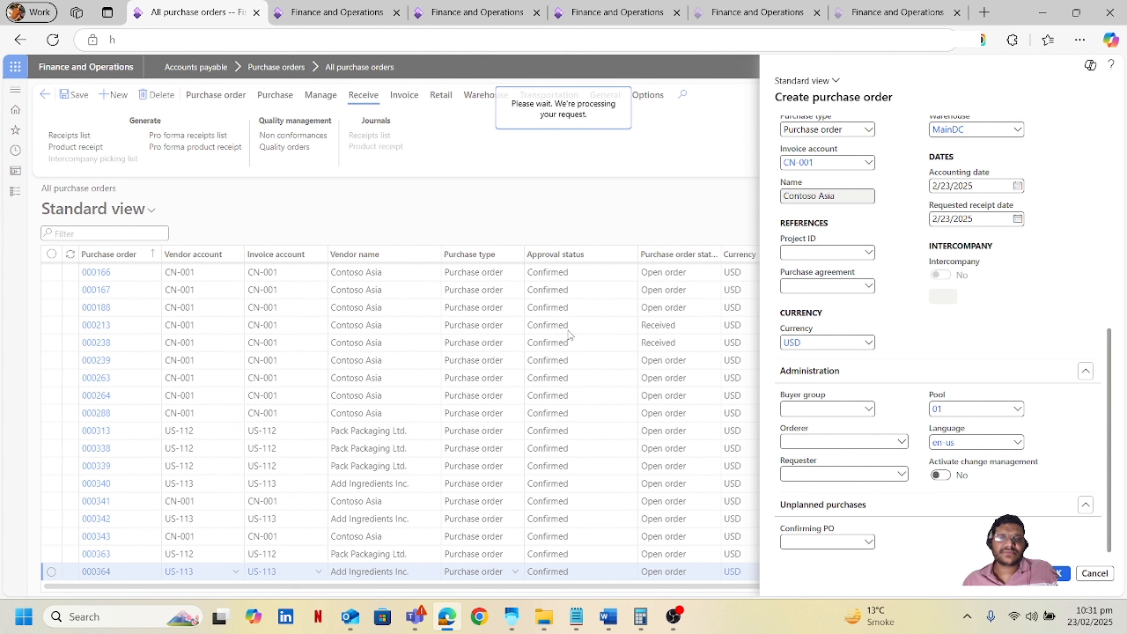
Add a purchase order line for item M10001 with unit Box and unit price 100.
text(m1000)
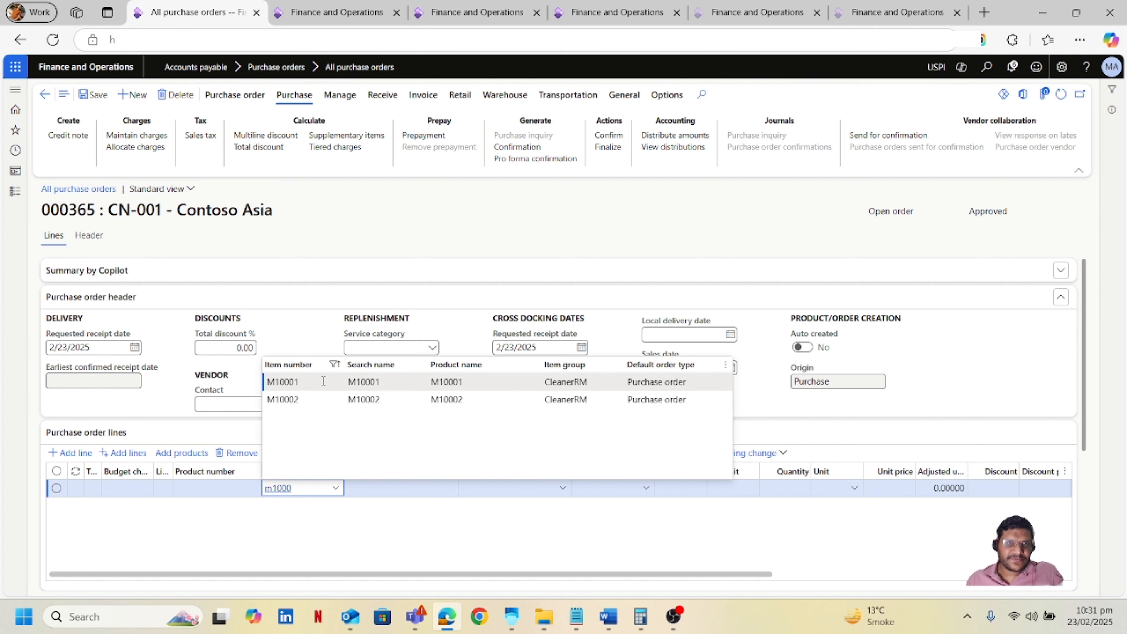
click(323, 381)
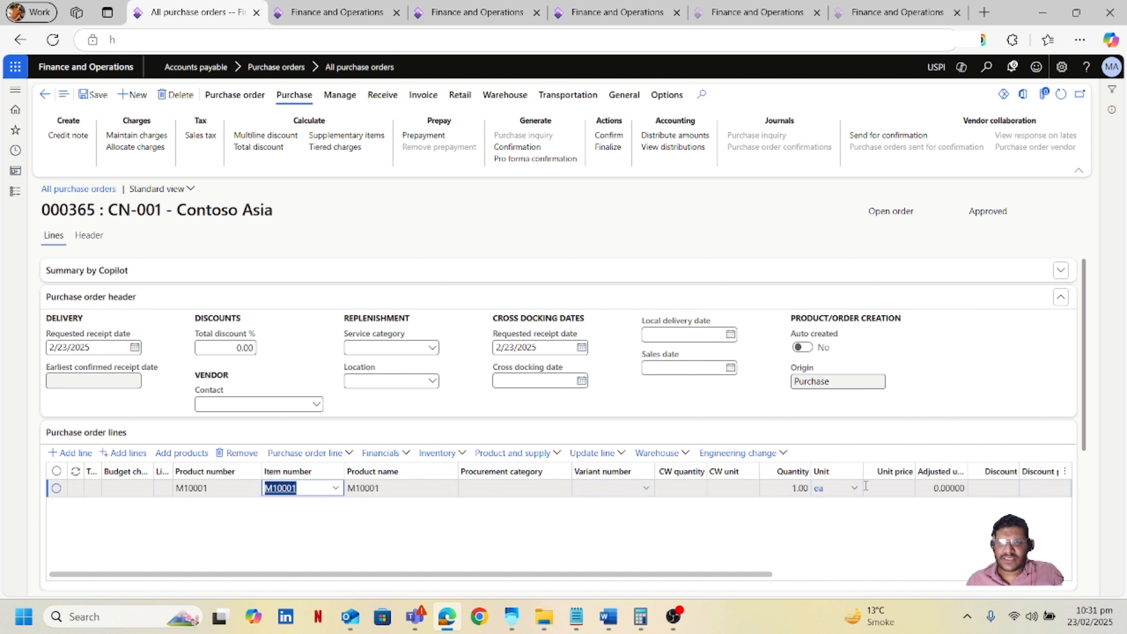
click(834, 488)
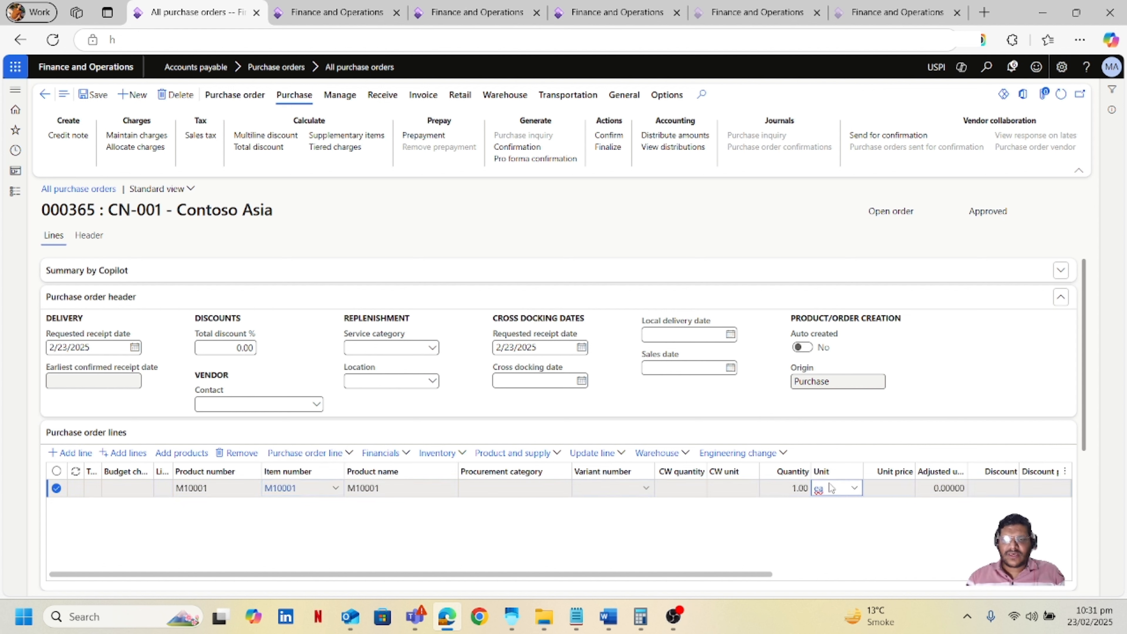
text(box)
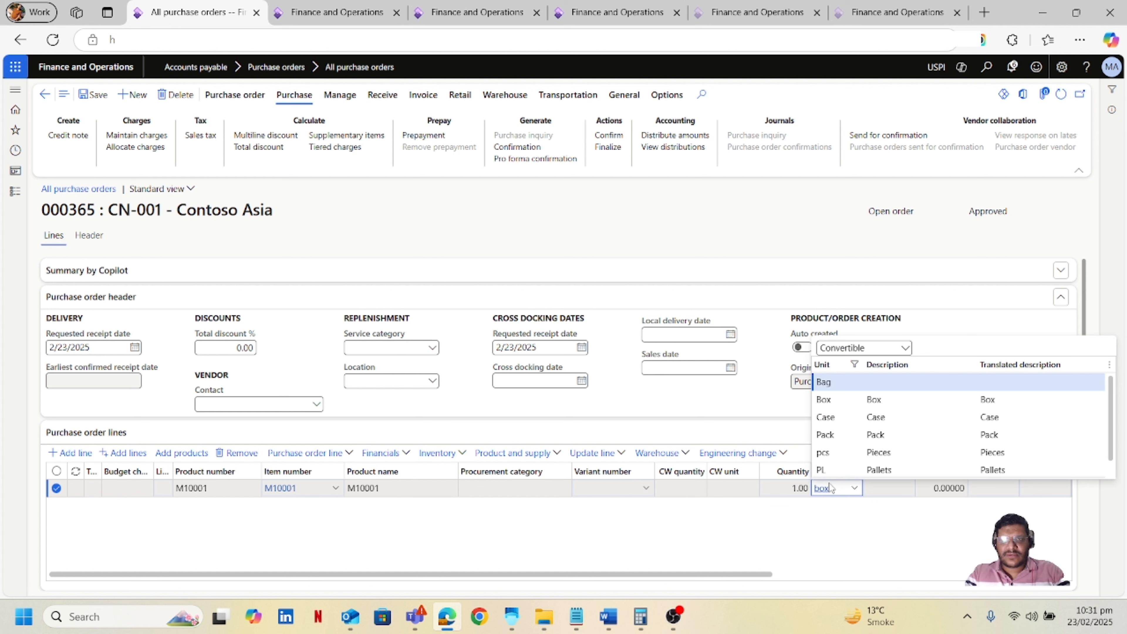
key(Tab)
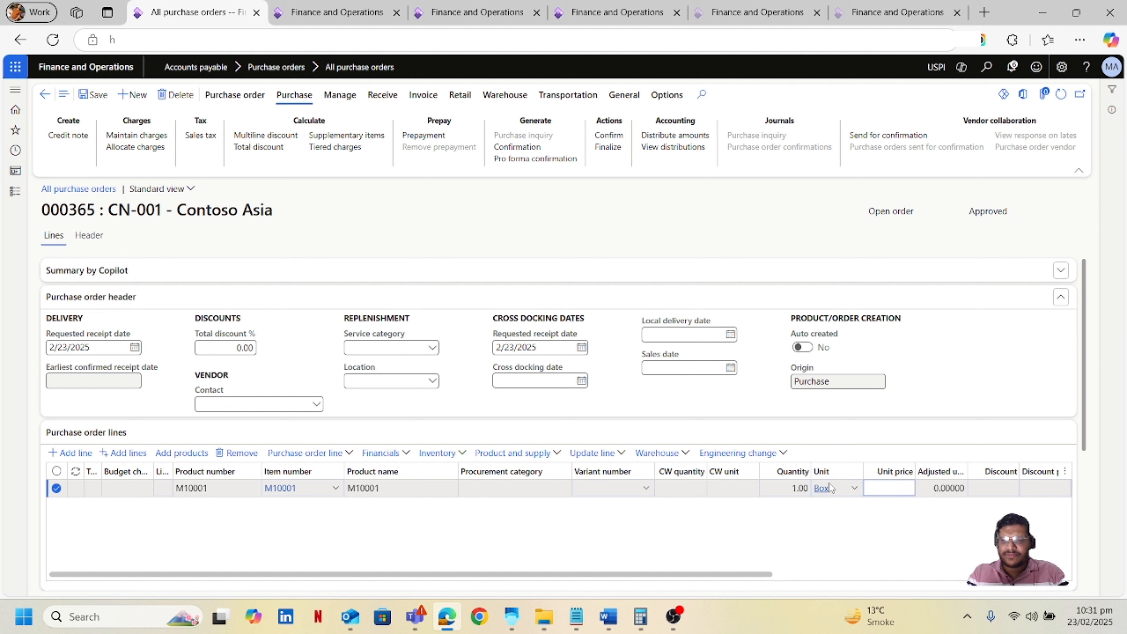
text(100)
key(Tab)
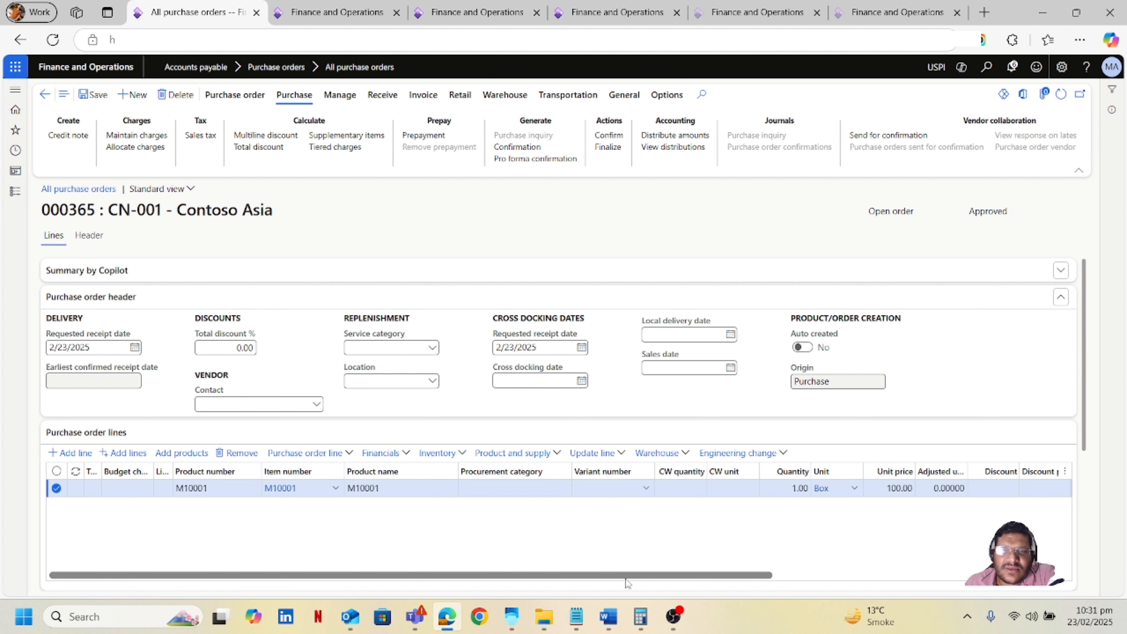
Confirm the purchase order and copy its number 000365.
mouse_move(568, 574)
mouse_down()
mouse_move(865, 575)
mouse_move(565, 581)
mouse_up()
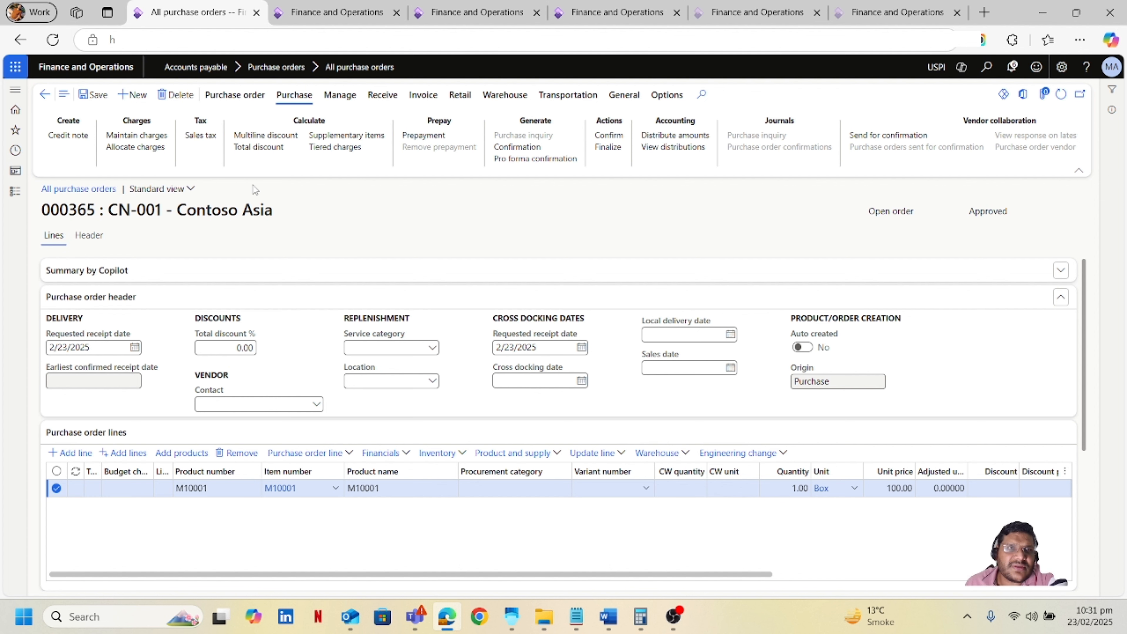
click(621, 136)
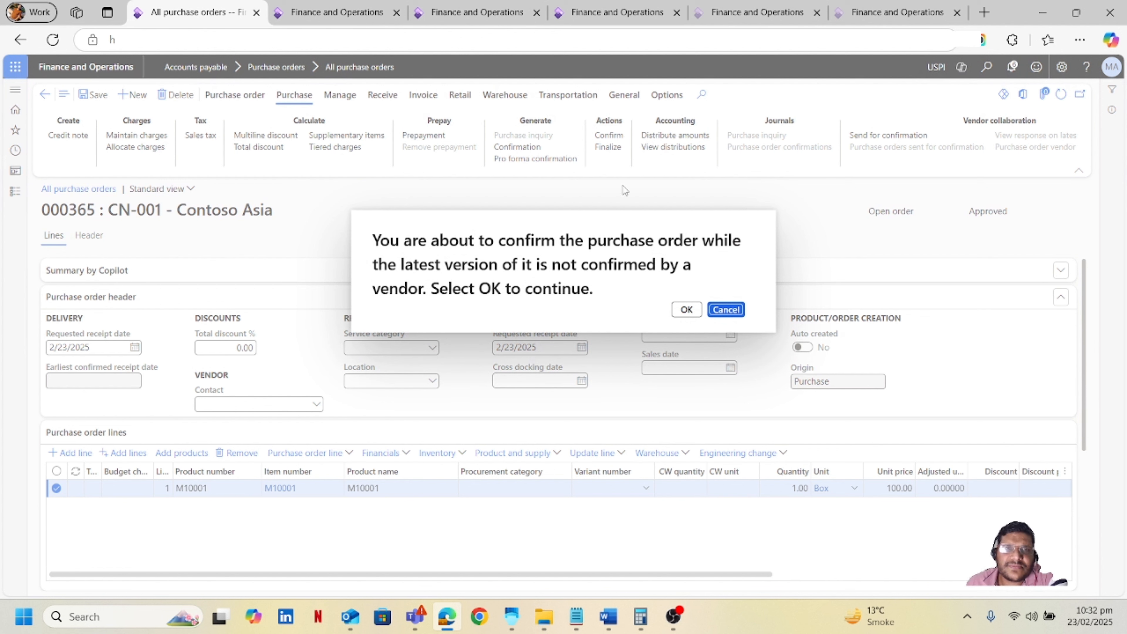
click(688, 312)
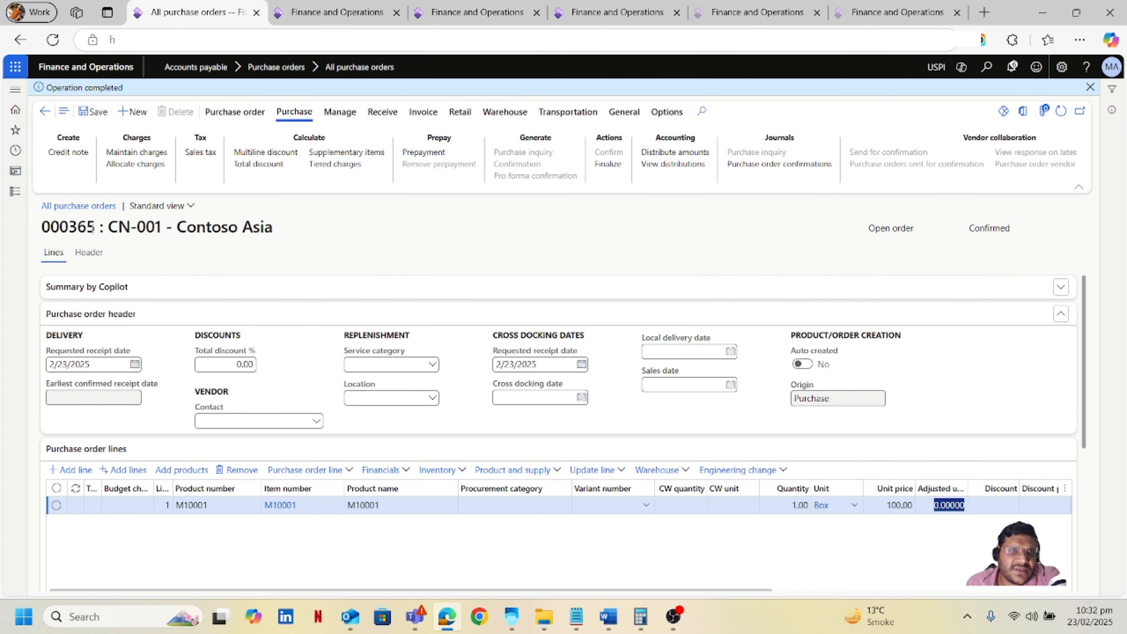
drag(95, 227, 45, 230)
key(ctrl+c)
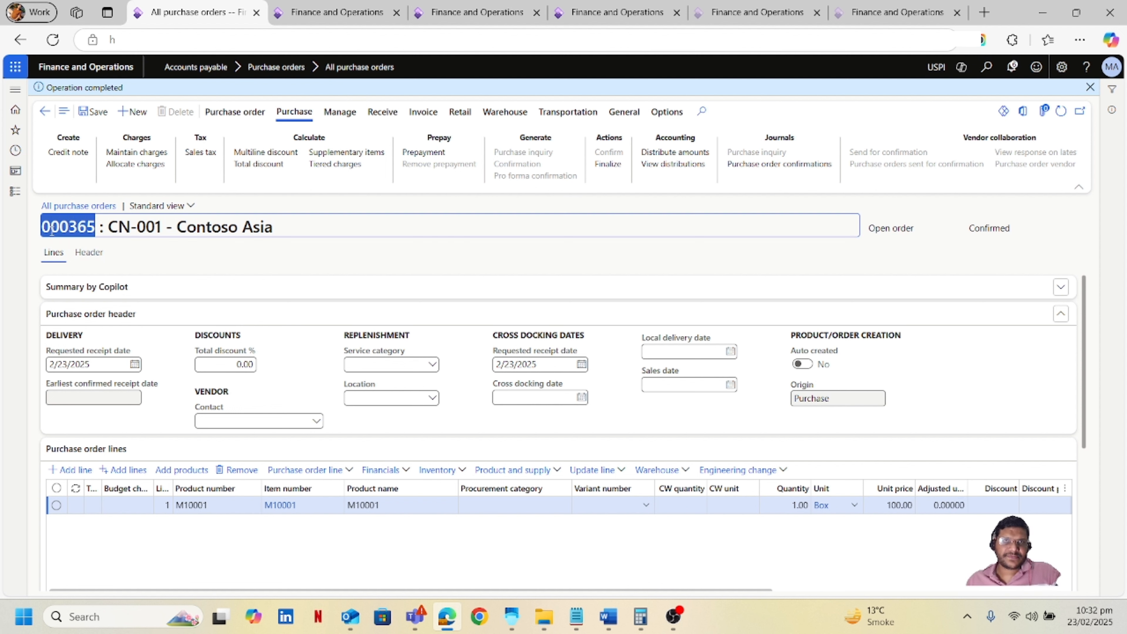
Switch to the Warehouse Management app, open Container Receiving, and enter purchase order 000365.
click(522, 616)
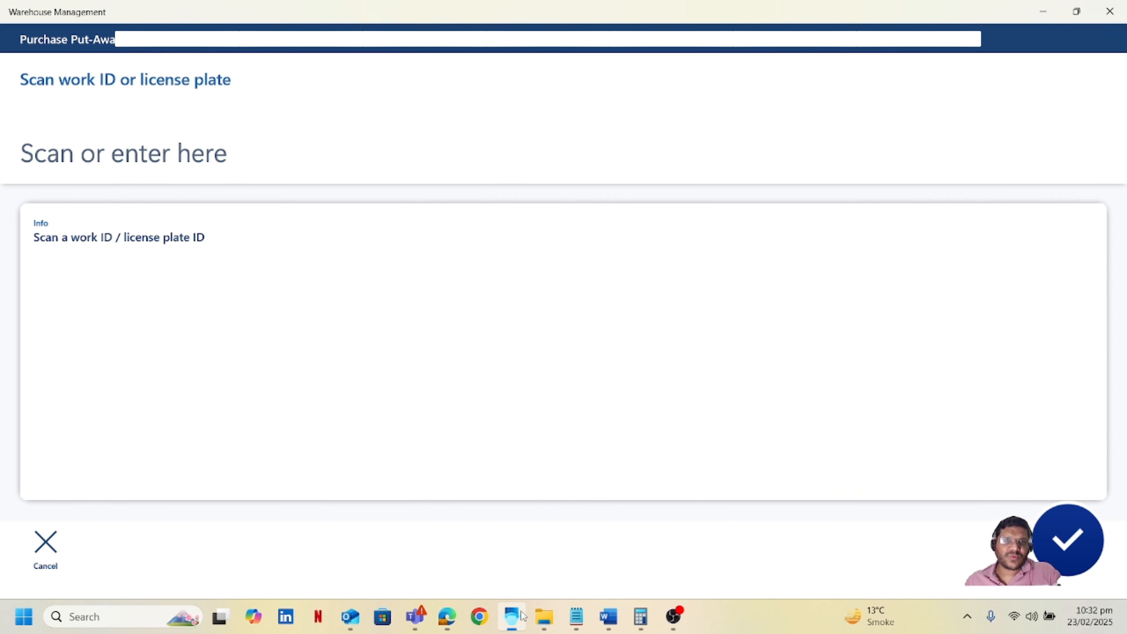
click(57, 562)
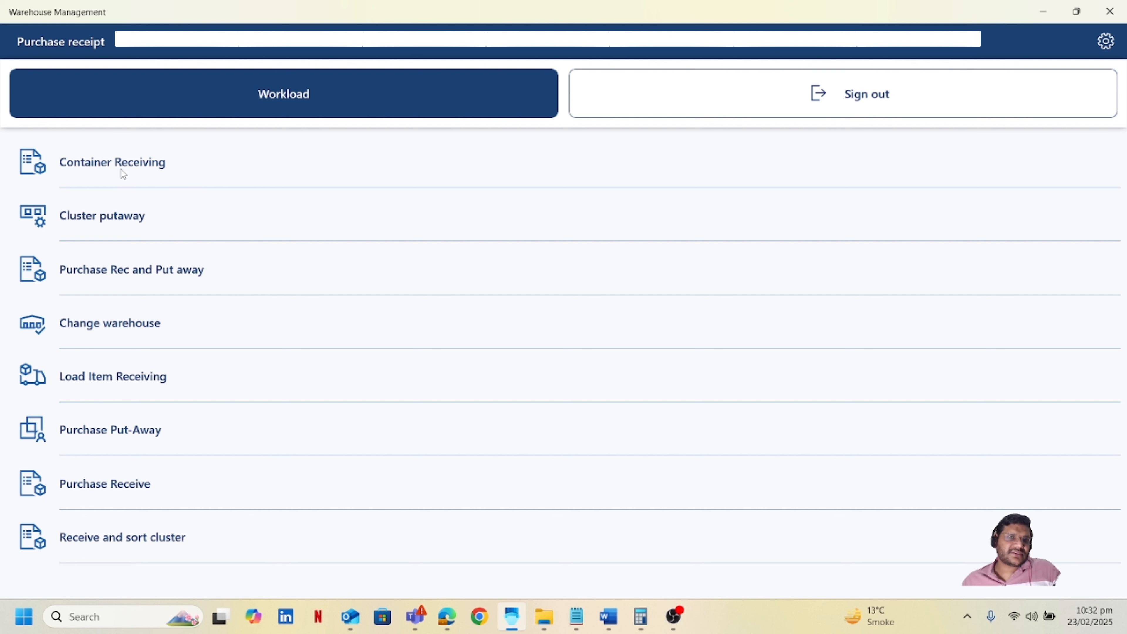
click(148, 175)
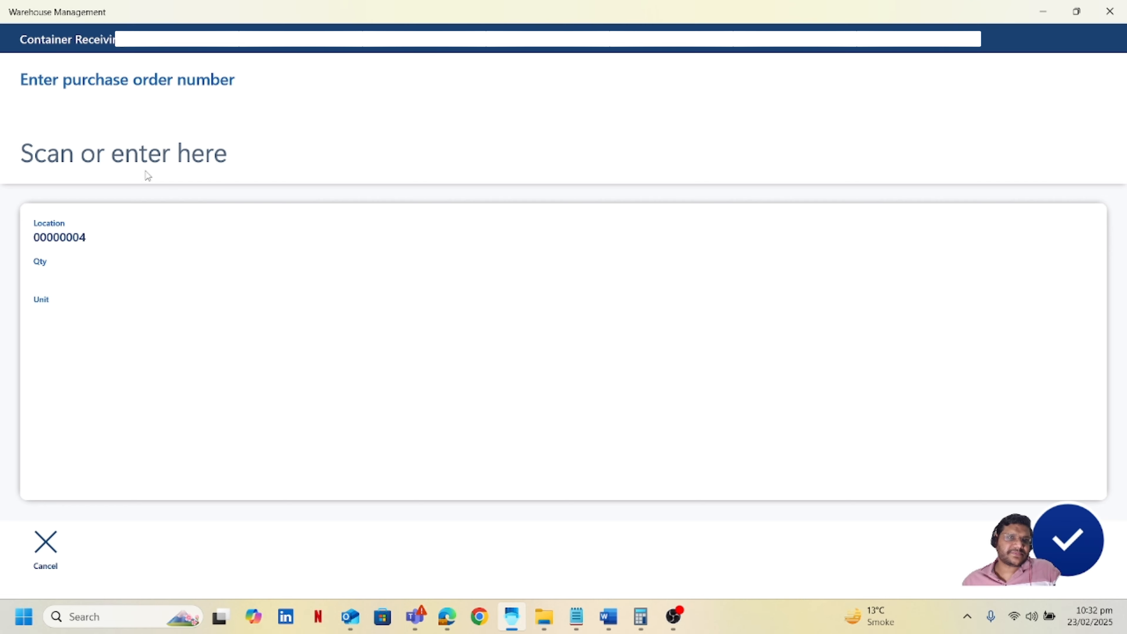
click(182, 158)
text(000365)
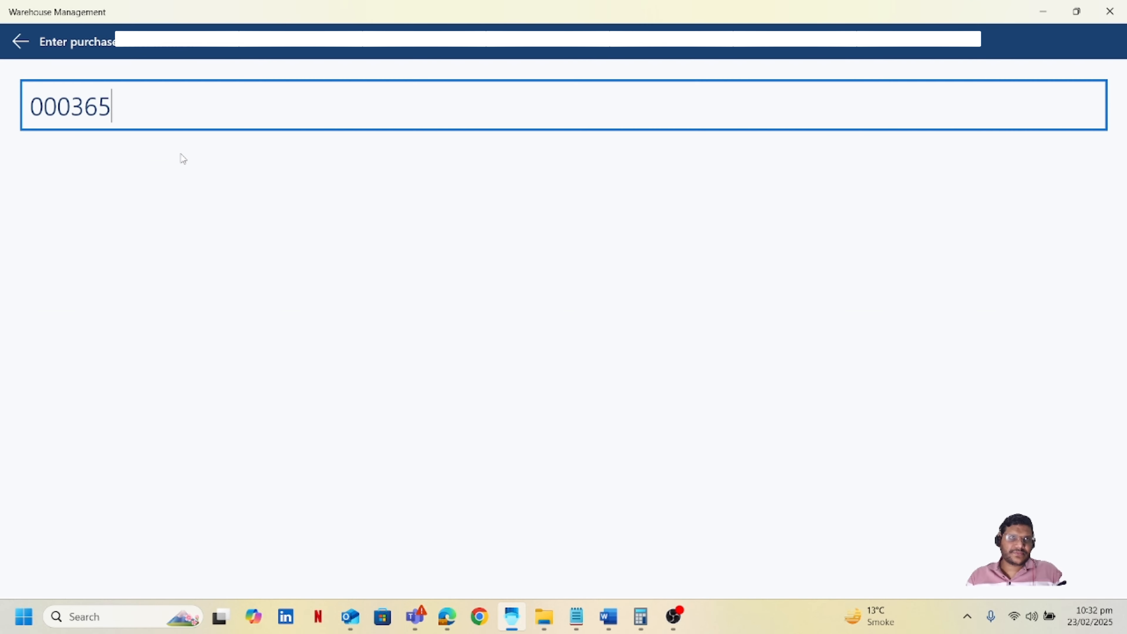
key(Return)
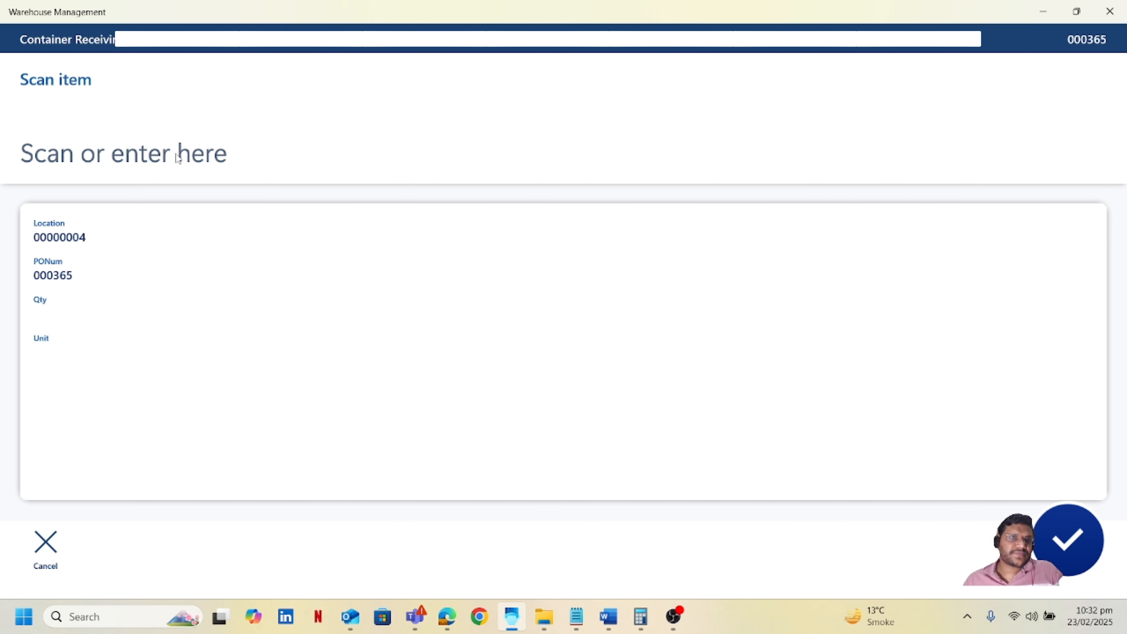
Receive item M10001 with quantity 1, confirm the values, and choose container type SmallBox.
click(176, 155)
text(m10)
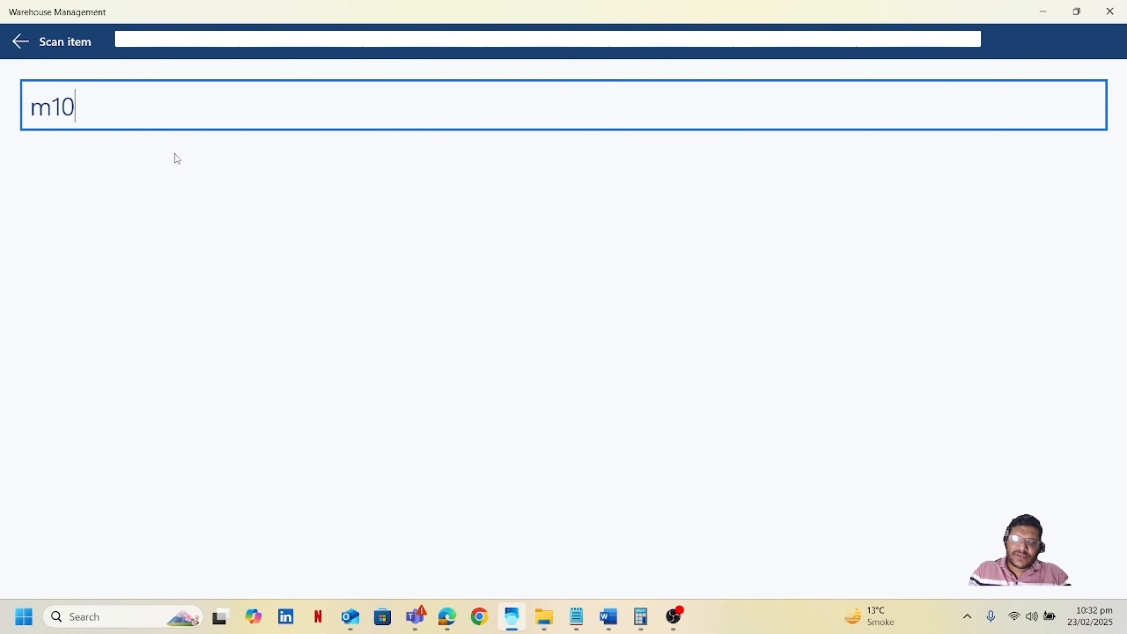
text(001)
key(Return)
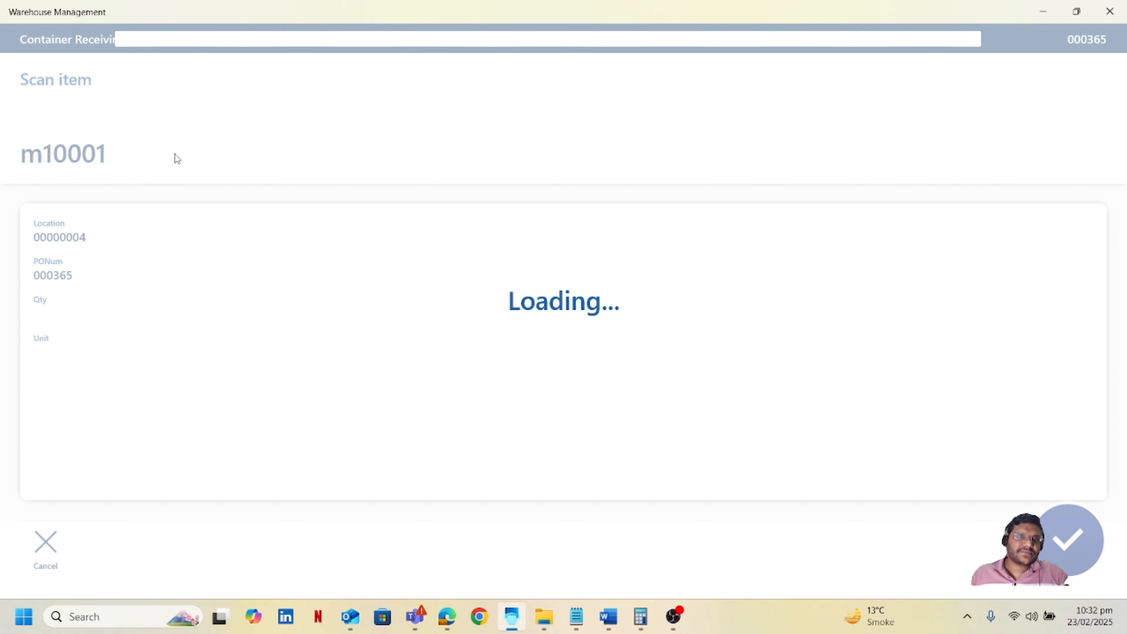
click(174, 154)
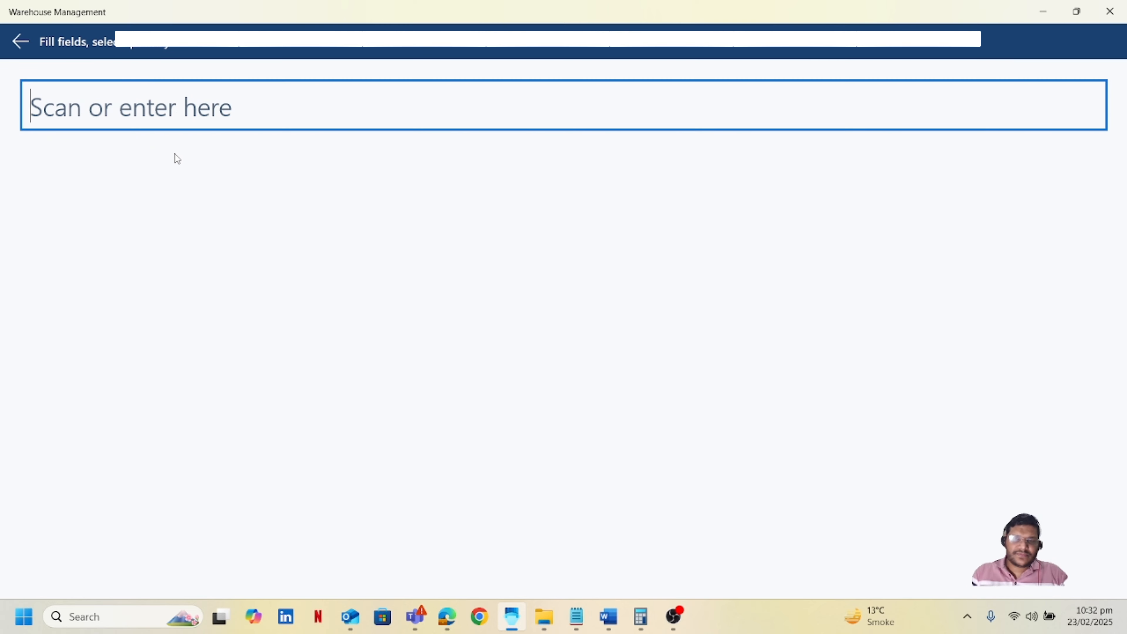
text(1)
key(Return)
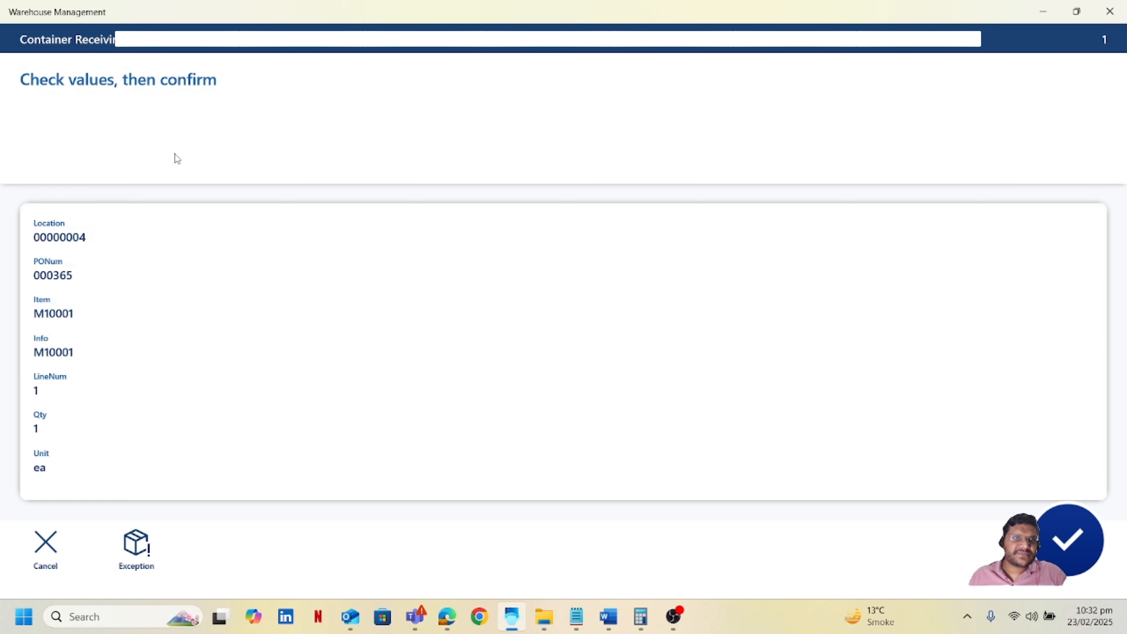
click(1063, 545)
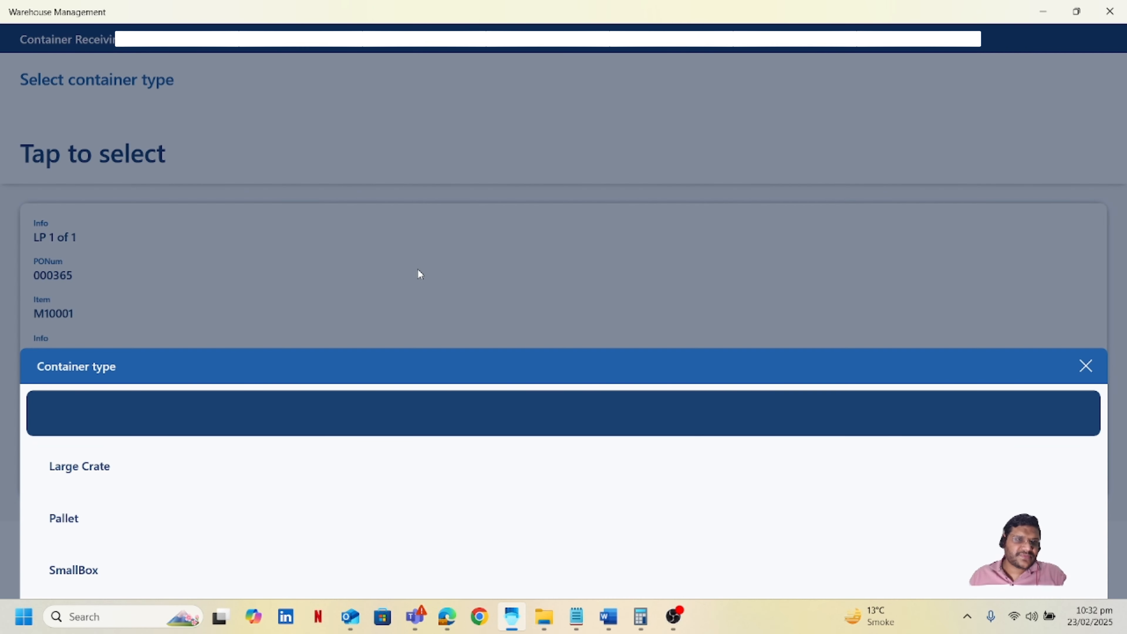
click(103, 573)
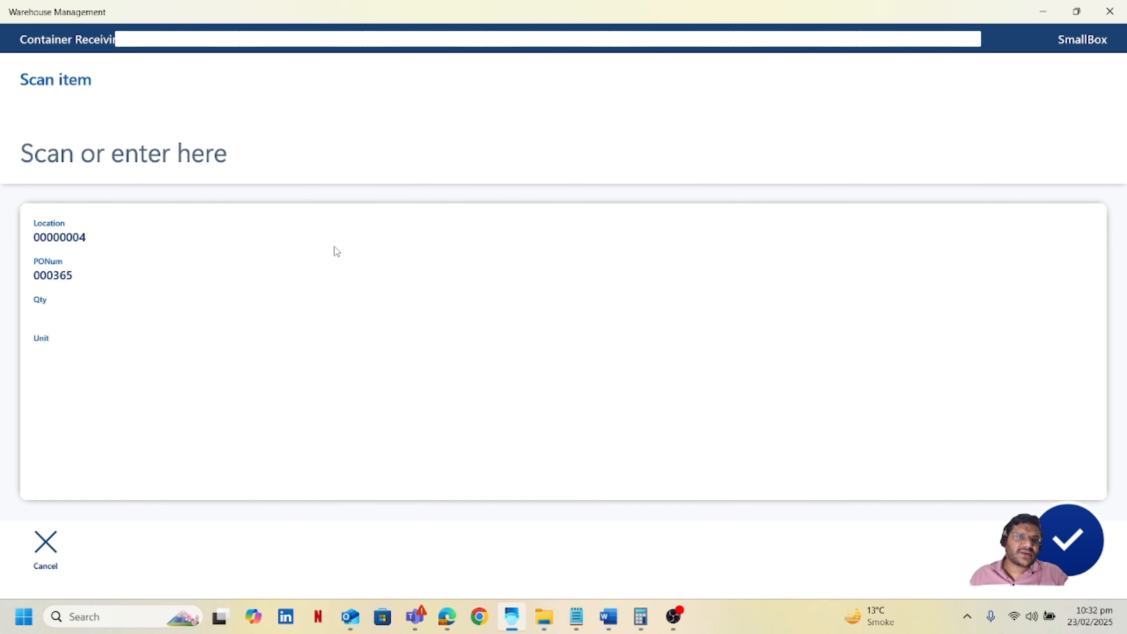
Return to the purchase order and open the work details for its line.
click(447, 616)
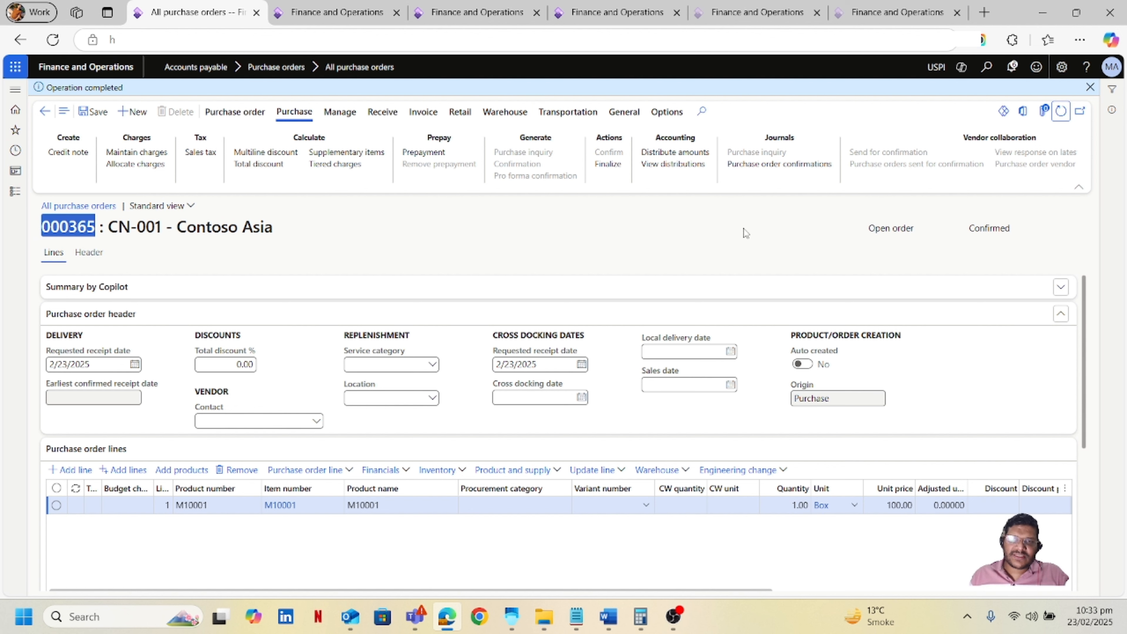
click(685, 472)
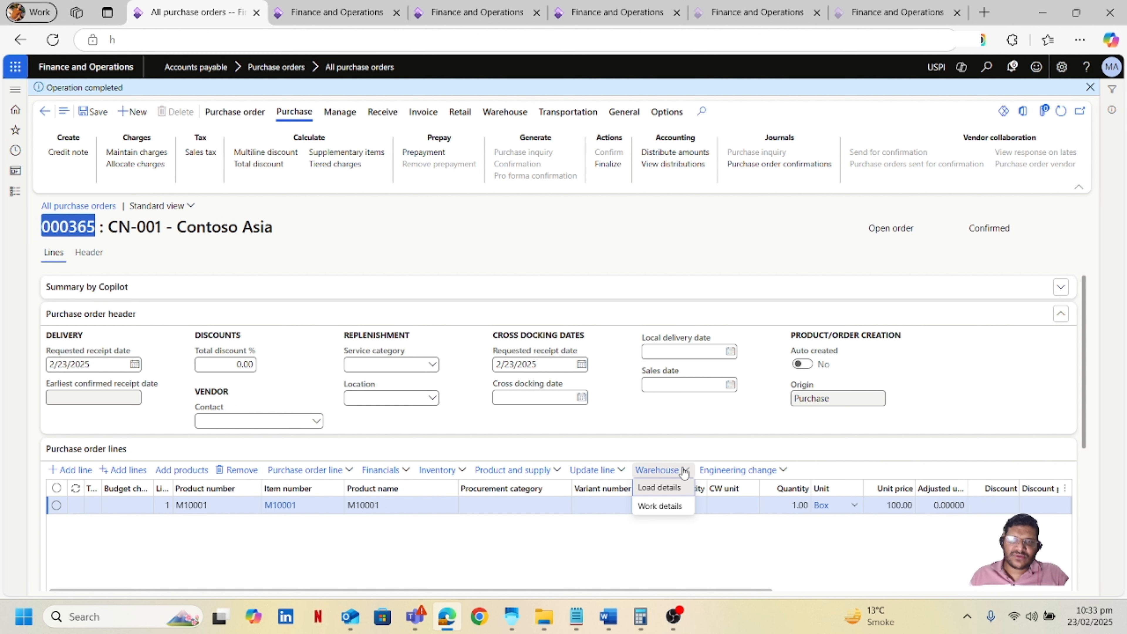
click(621, 252)
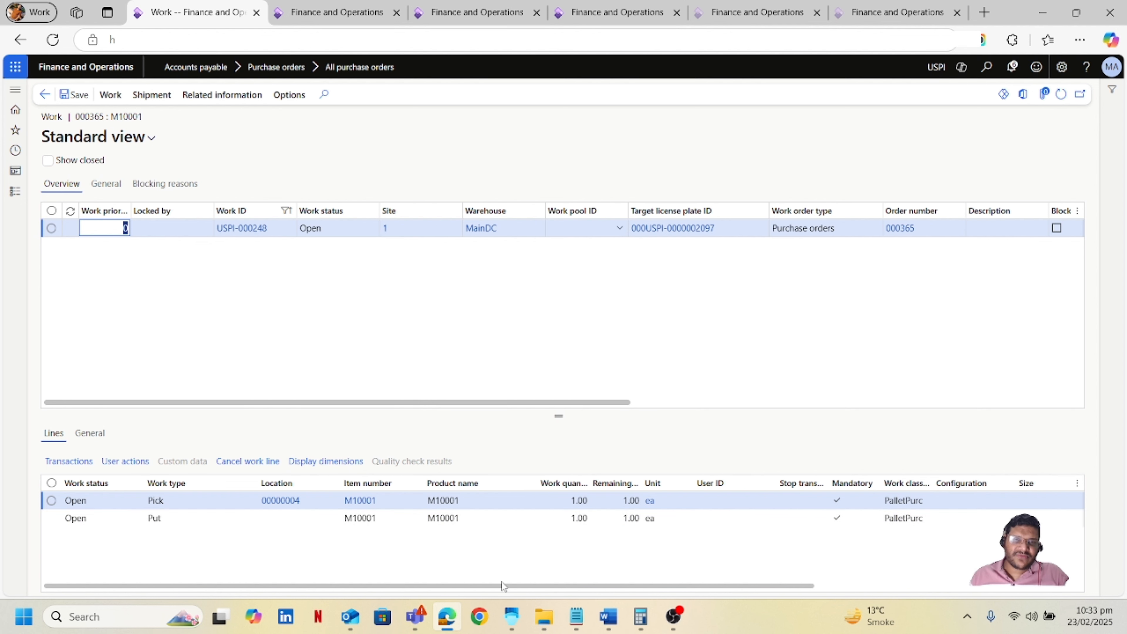
Leave Container Receiving and open Purchase Put-Away in the mobile app.
click(511, 617)
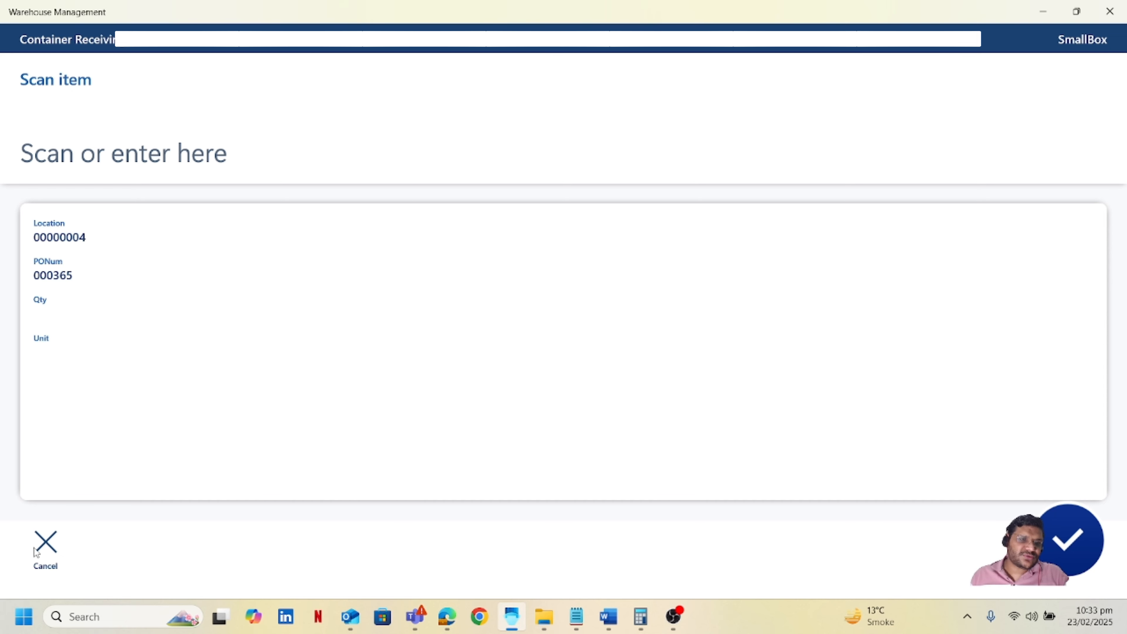
click(49, 547)
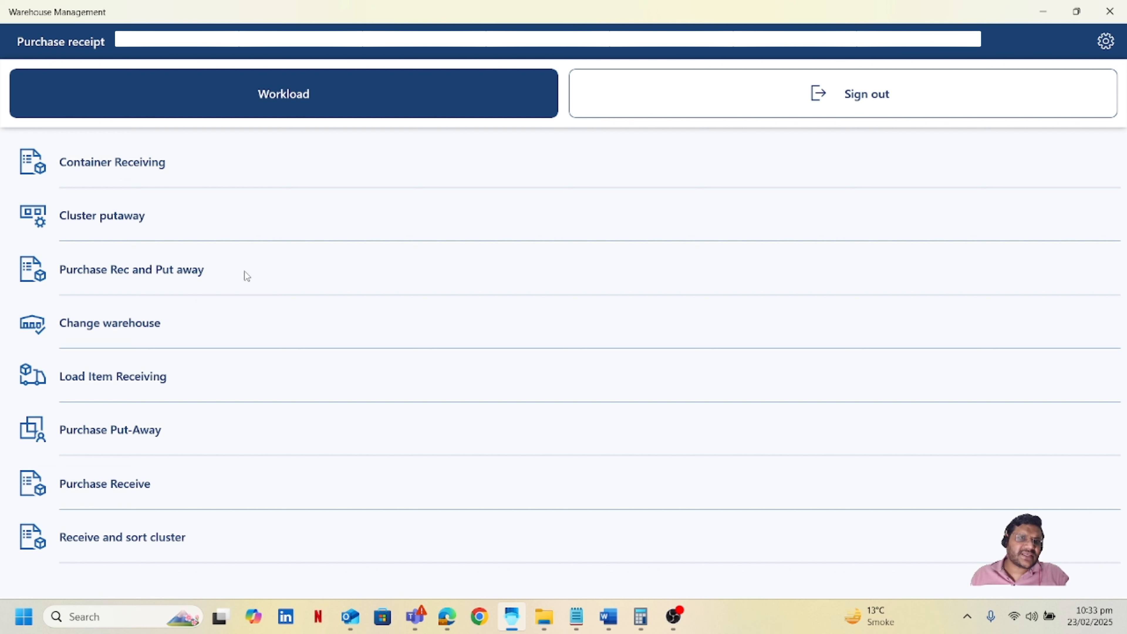
click(121, 433)
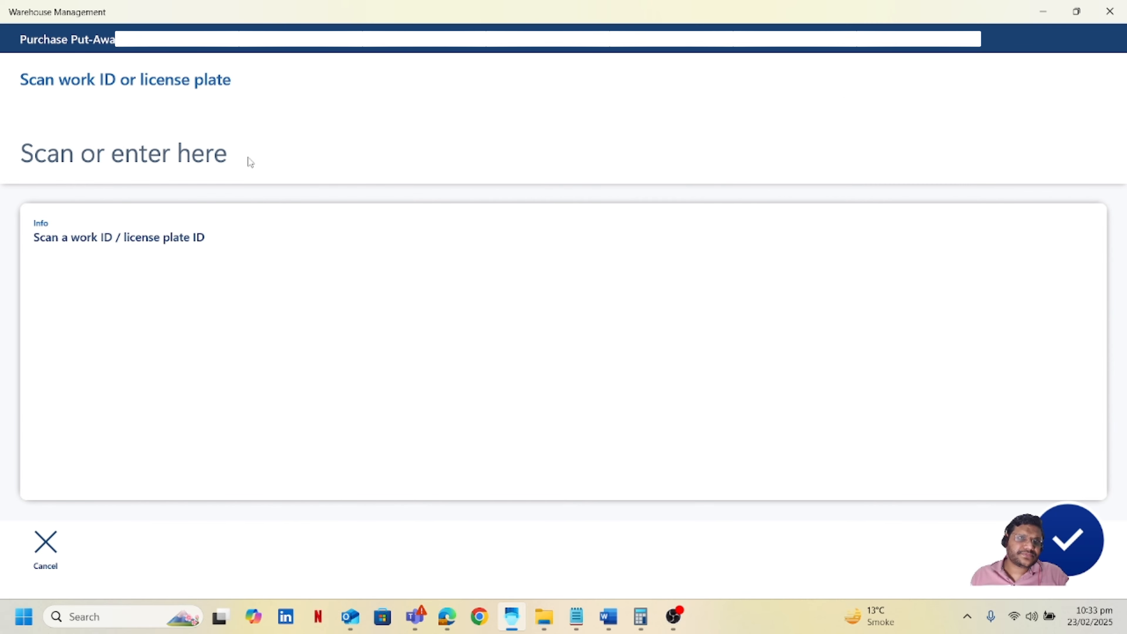
Copy the work ID from the work details and enter it in Purchase Put-Away.
mouse_move(452, 627)
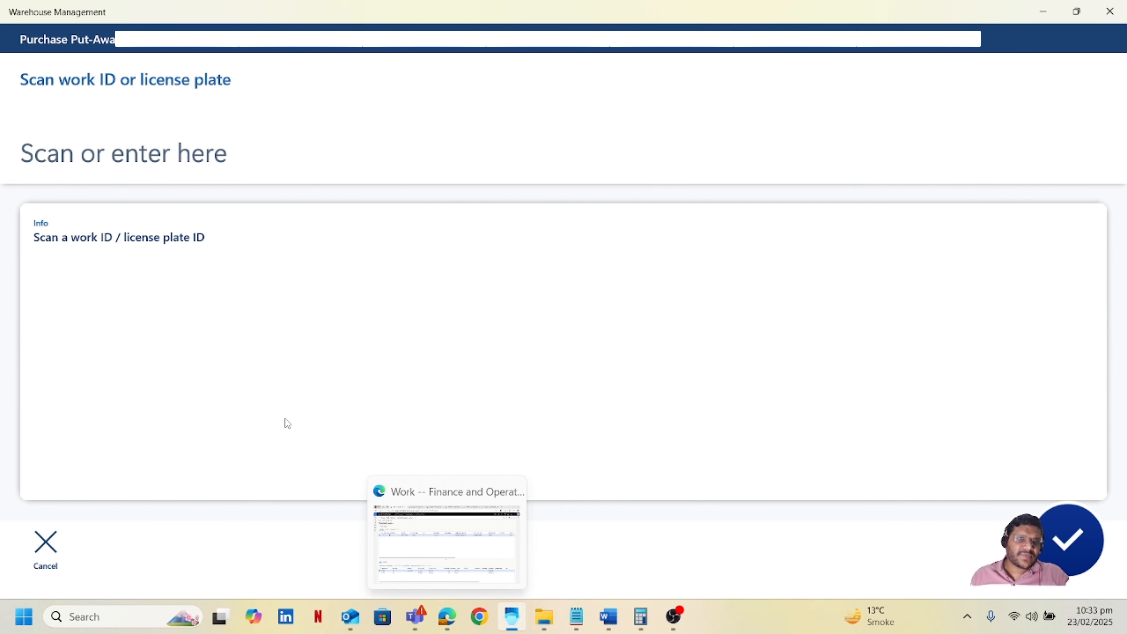
click(414, 546)
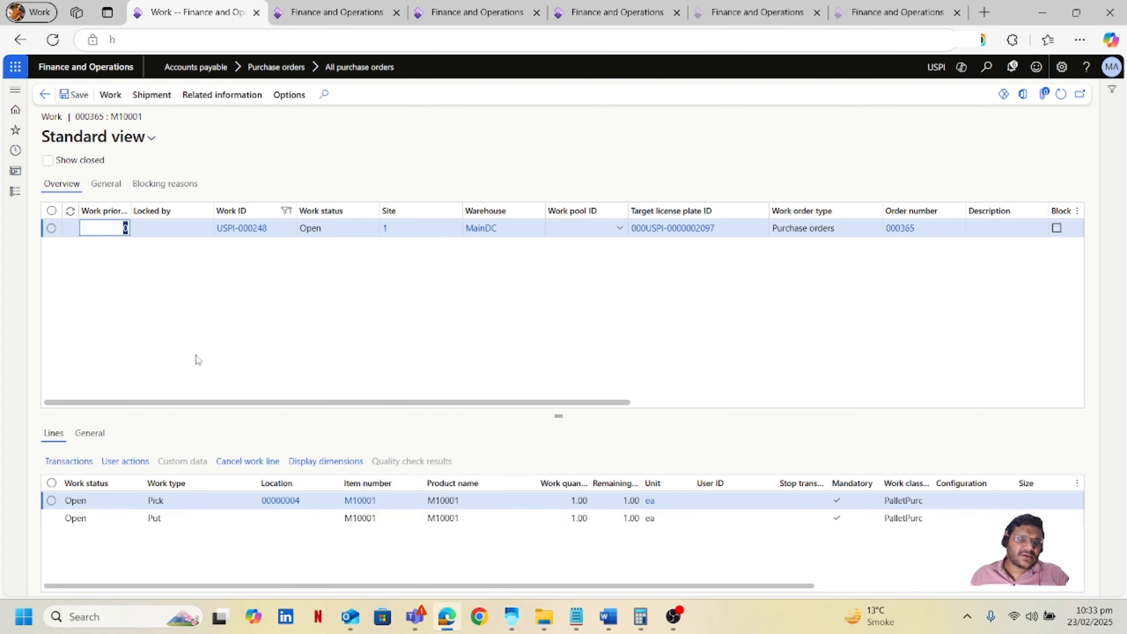
click(277, 233)
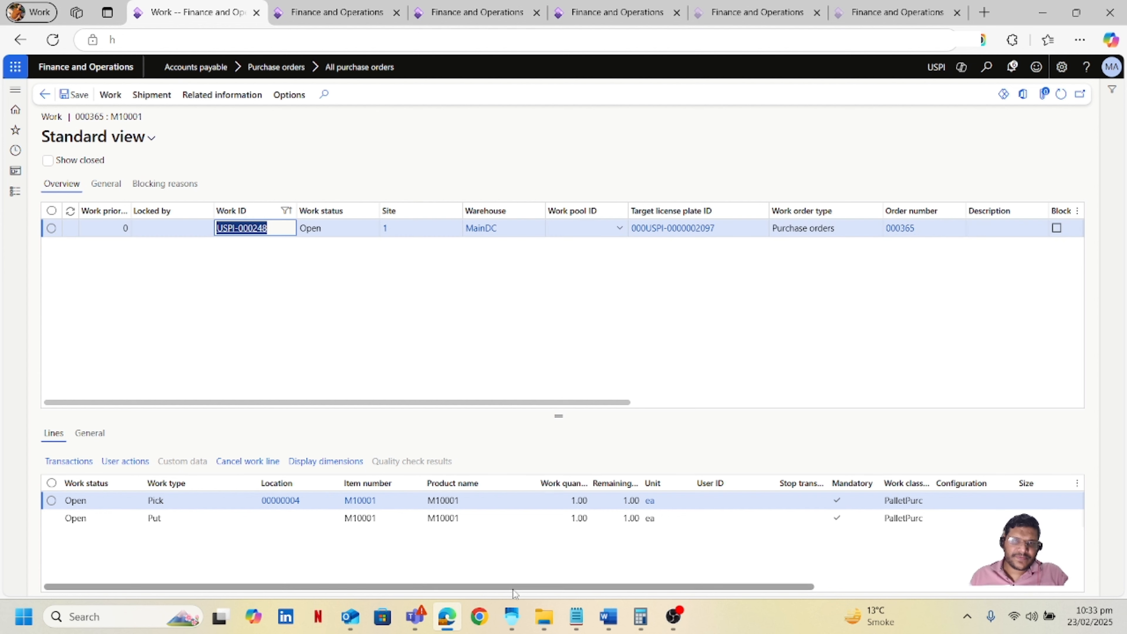
click(511, 617)
click(142, 181)
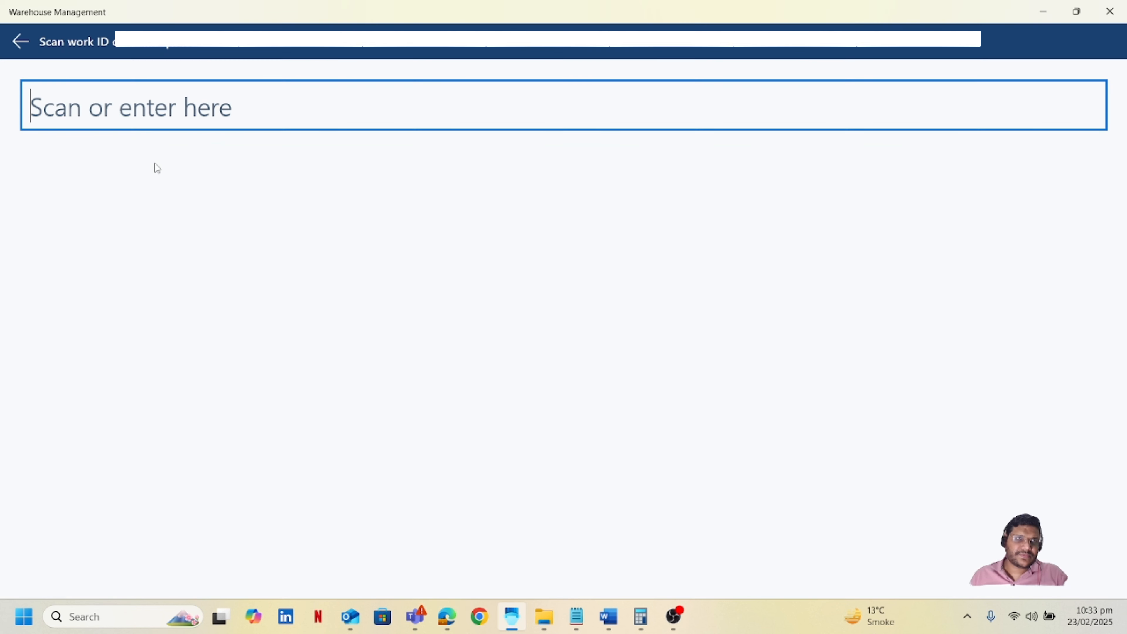
key(ctrl+v)
key(Return)
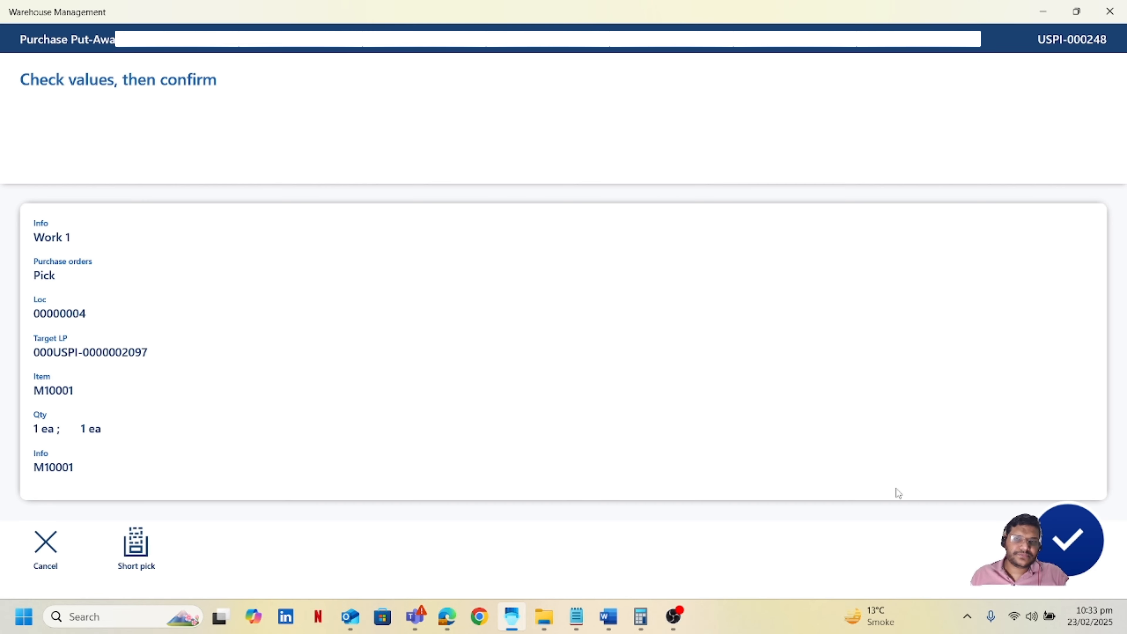
Confirm the put-away values, end the session with Done, and return to the work details.
click(1062, 541)
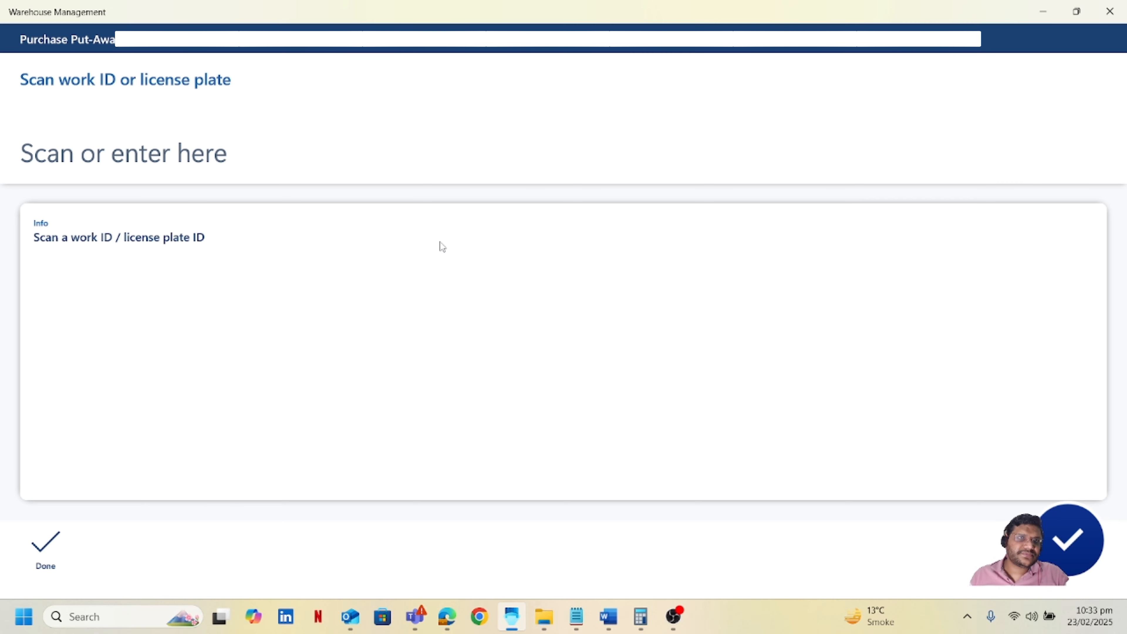
click(40, 562)
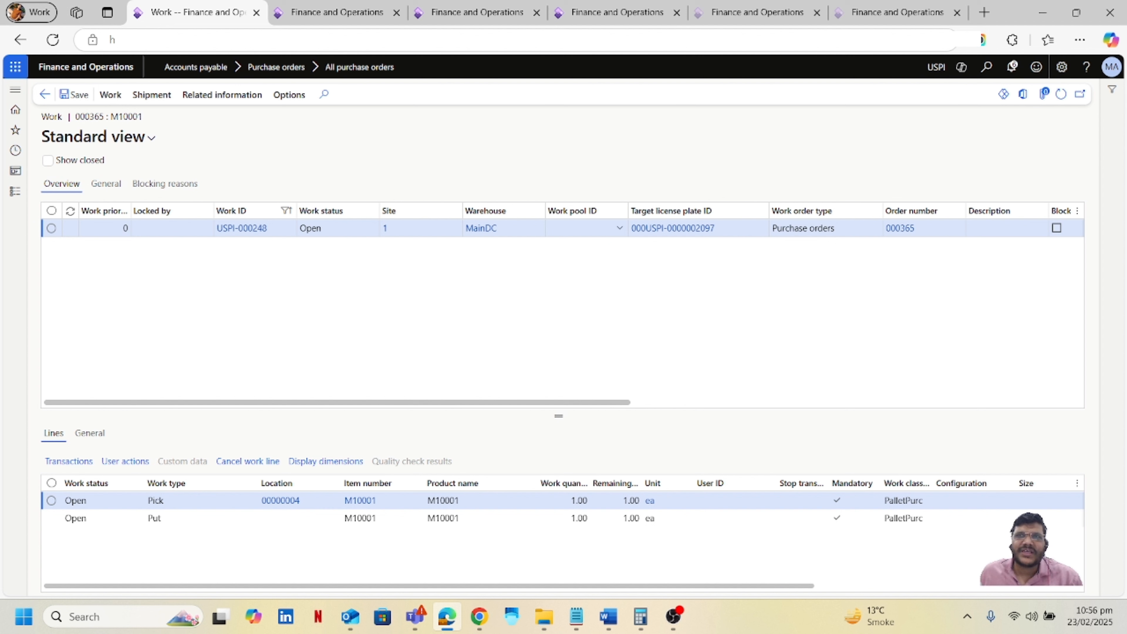
key(alt+Tab)
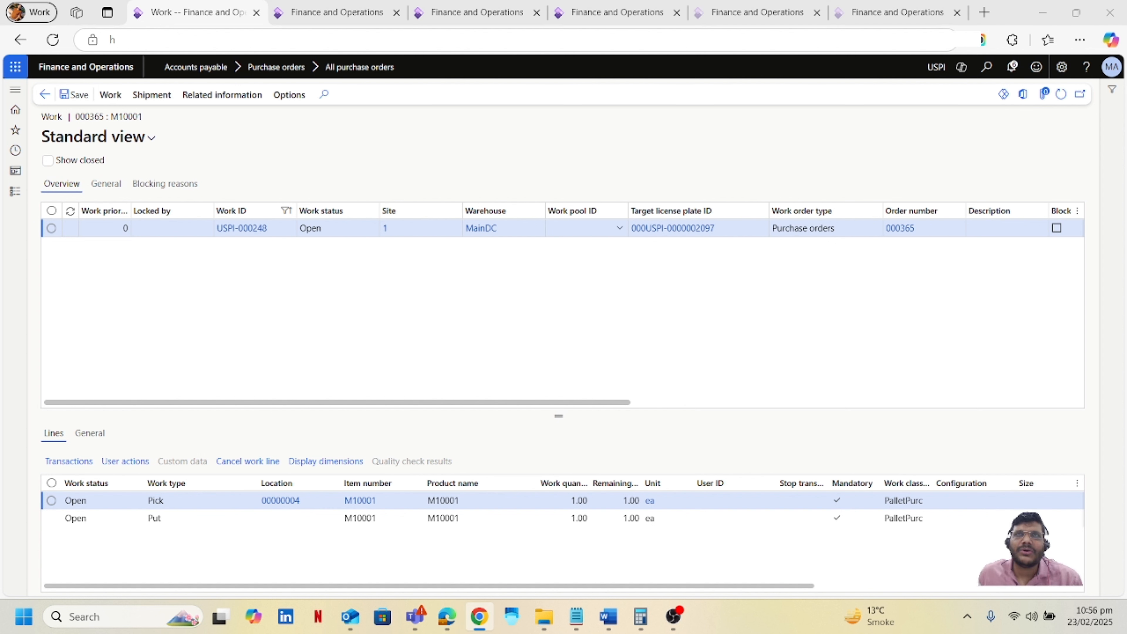